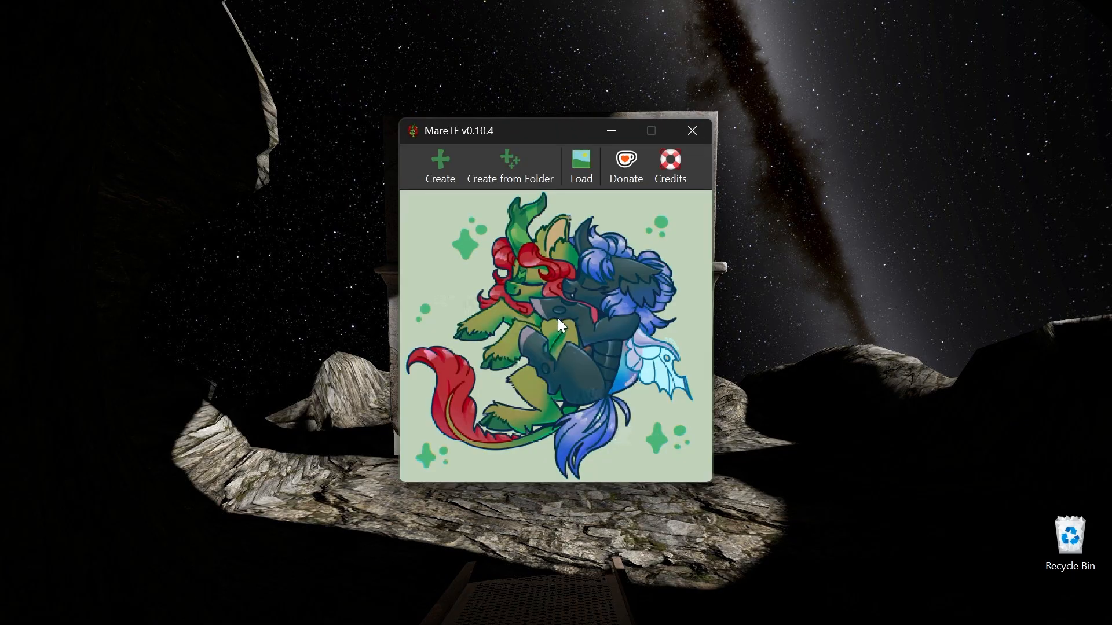
- Start creating a new texture from the image pmamtutorial.png
{"action": "left_click", "coordinate": [440, 165]}
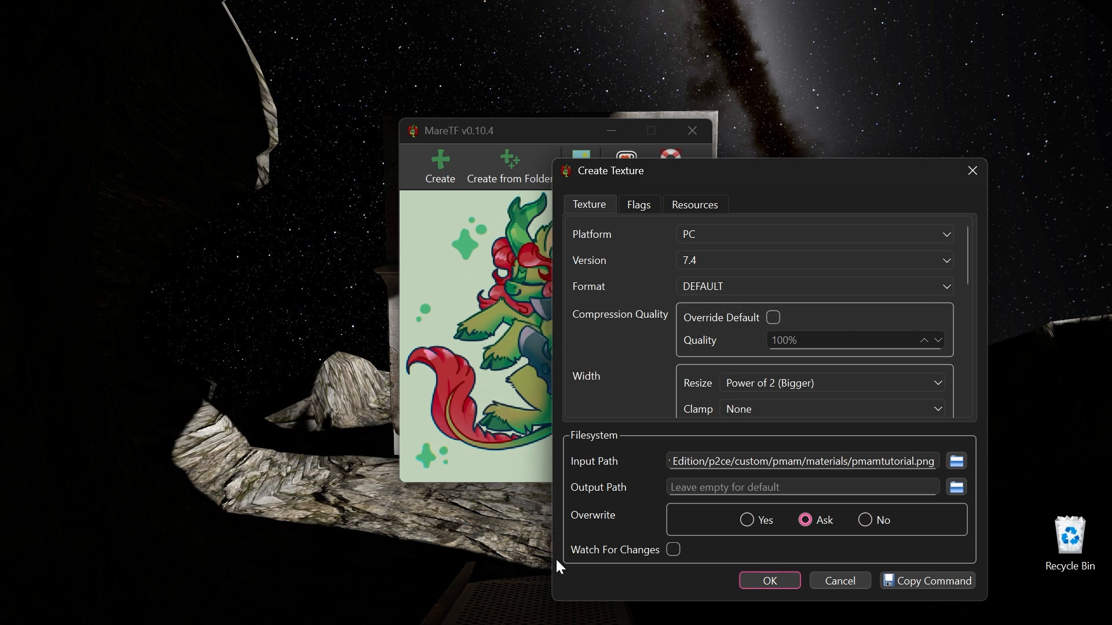
{"action": "left_click_drag", "start_coordinate": [625, 173], "coordinate": [425, 113]}
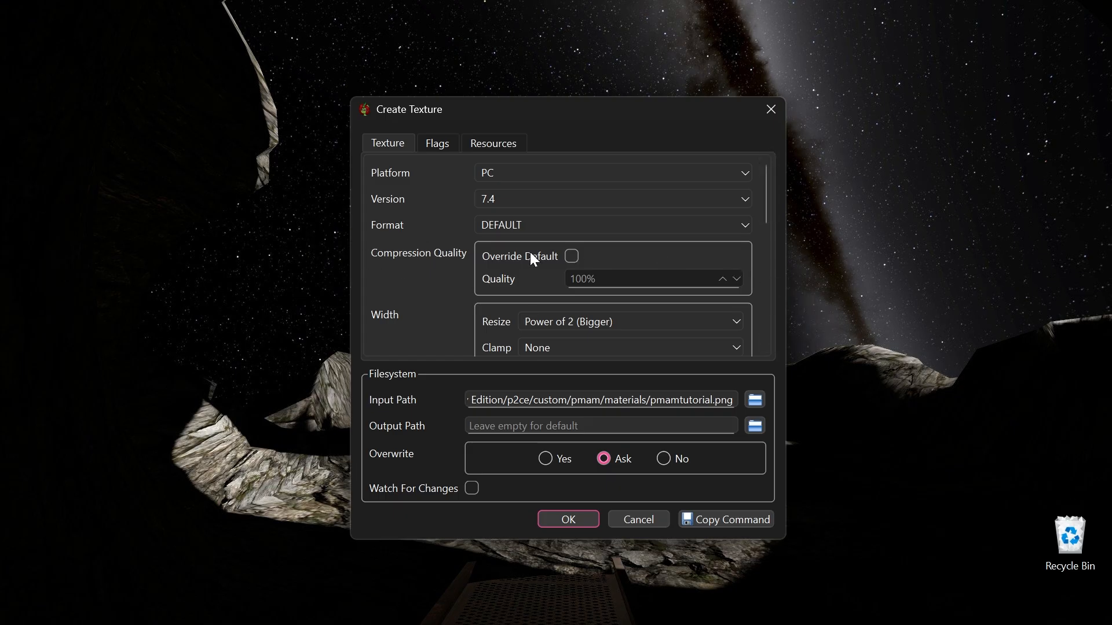
- Examine the texture, flags and resources settings available for the new texture
{"action": "scroll", "coordinate": [515, 197], "scroll_direction": "down", "scroll_amount": 5}
{"action": "scroll", "coordinate": [515, 196], "scroll_direction": "up", "scroll_amount": 5}
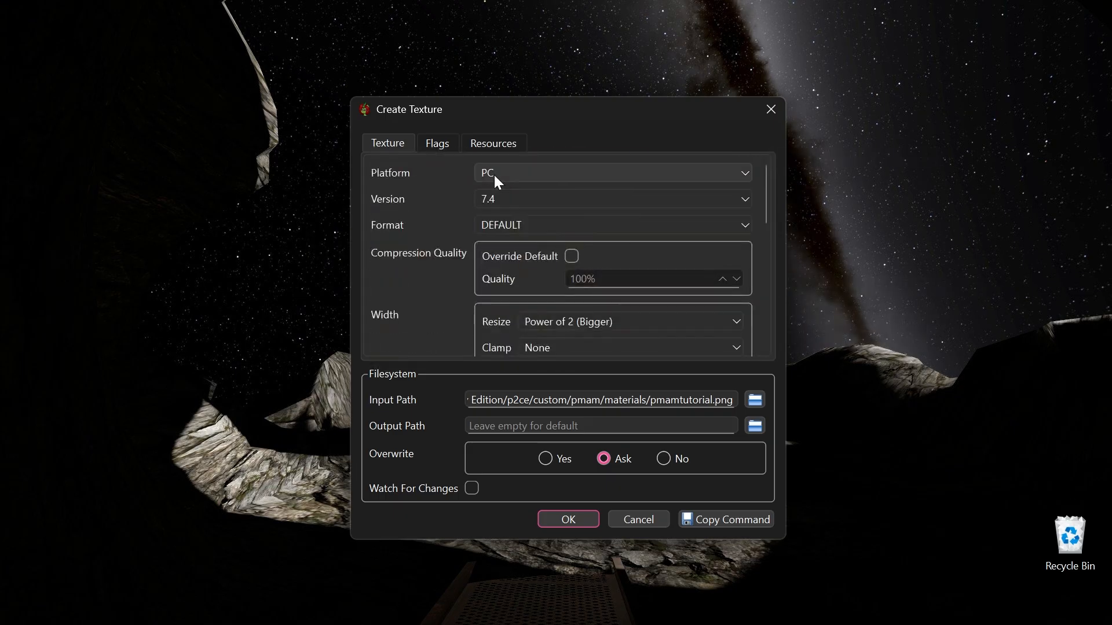
{"action": "left_click", "coordinate": [452, 144]}
{"action": "scroll", "coordinate": [488, 186], "scroll_direction": "down", "scroll_amount": 4}
{"action": "scroll", "coordinate": [489, 191], "scroll_direction": "down", "scroll_amount": 3}
{"action": "scroll", "coordinate": [488, 191], "scroll_direction": "up", "scroll_amount": 8}
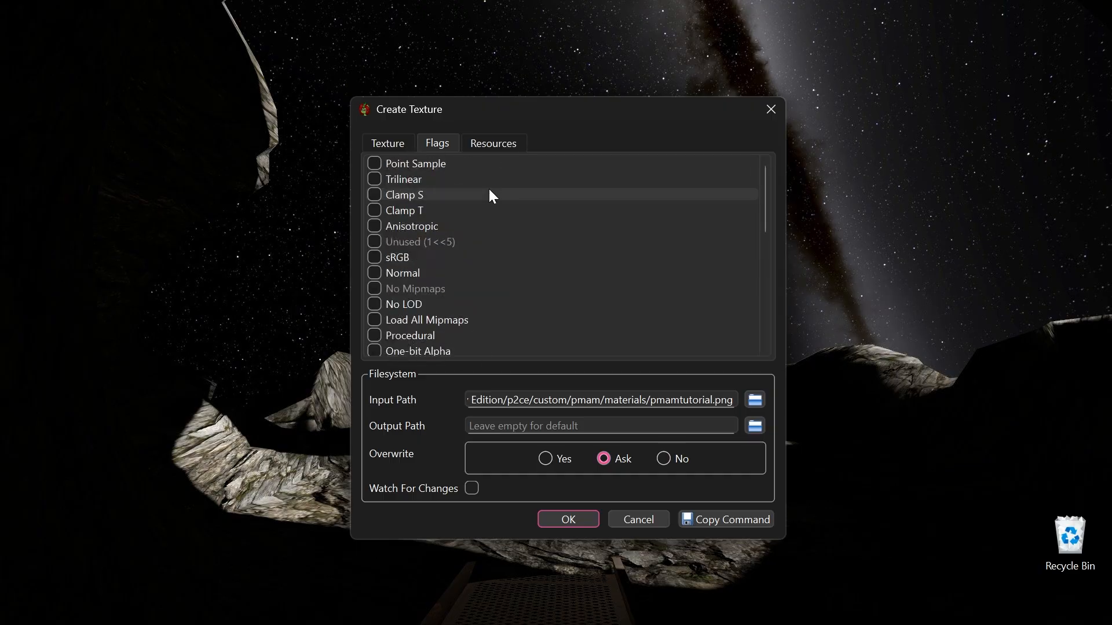
{"action": "left_click", "coordinate": [494, 145]}
{"action": "scroll", "coordinate": [495, 181], "scroll_direction": "down", "scroll_amount": 3}
{"action": "scroll", "coordinate": [495, 189], "scroll_direction": "up", "scroll_amount": 3}
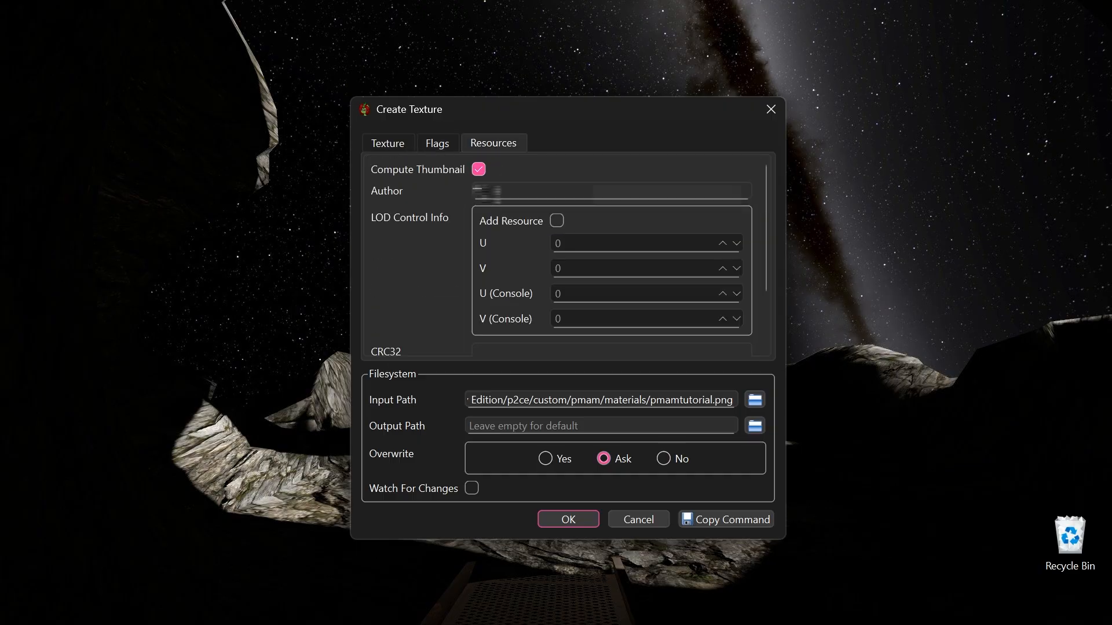
{"action": "left_click", "coordinate": [391, 142]}
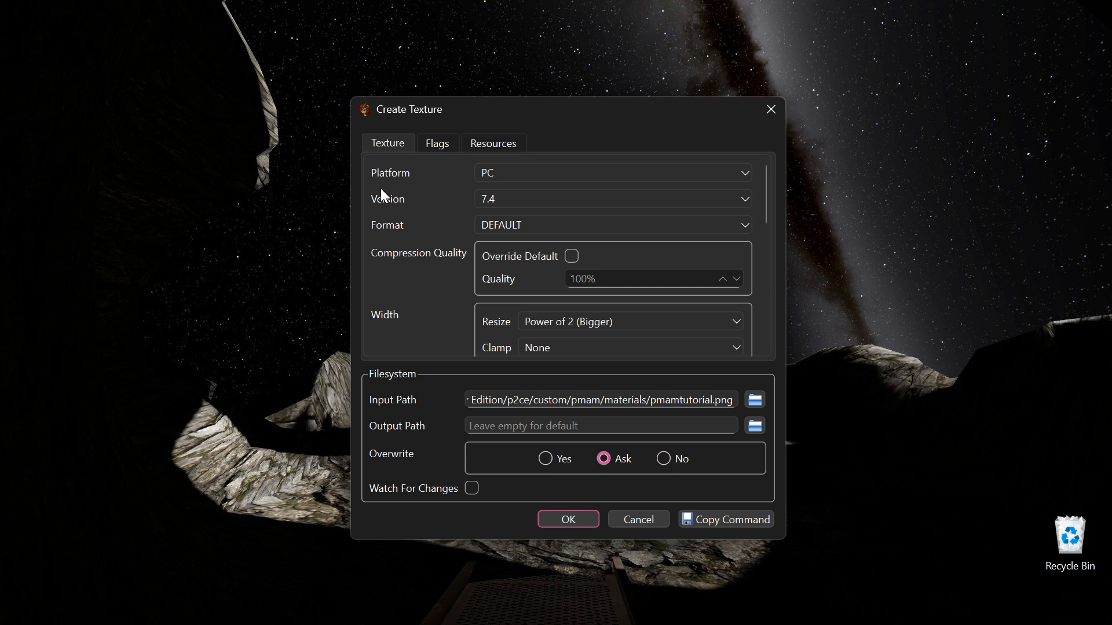
{"action": "mouse_move", "coordinate": [385, 118]}
{"action": "left_mouse_down"}
{"action": "mouse_move", "coordinate": [461, 131]}
{"action": "mouse_move", "coordinate": [498, 102]}
{"action": "mouse_move", "coordinate": [370, 148]}
{"action": "mouse_move", "coordinate": [405, 132]}
{"action": "mouse_move", "coordinate": [374, 113]}
{"action": "left_mouse_up"}
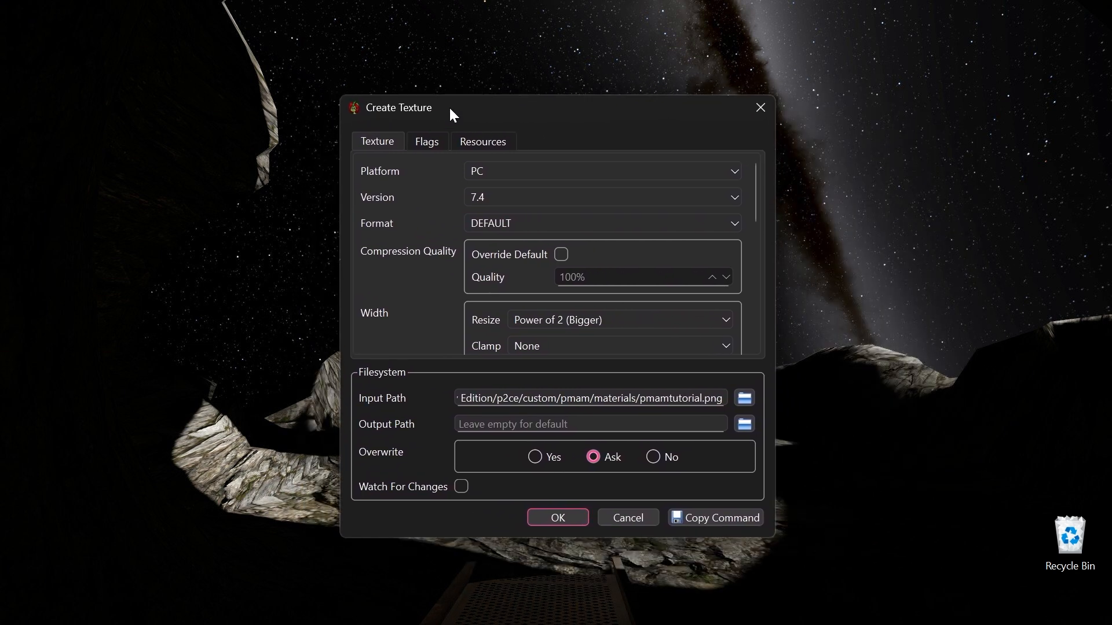
{"action": "left_click_drag", "start_coordinate": [517, 100], "coordinate": [512, 98]}
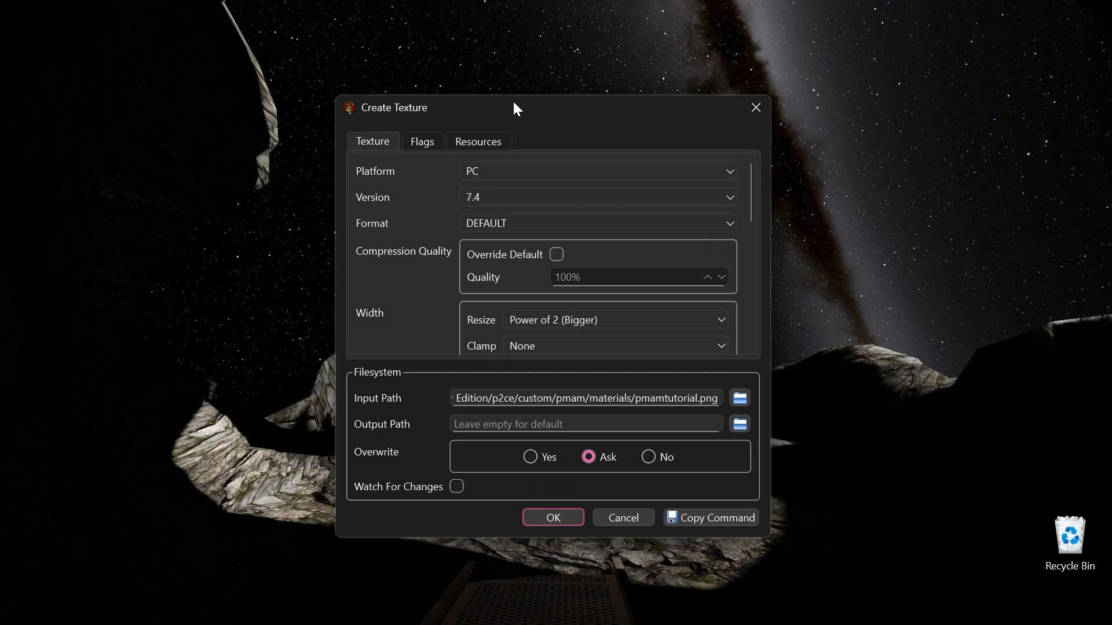
{"action": "scroll", "coordinate": [474, 253], "scroll_direction": "down", "scroll_amount": 8}
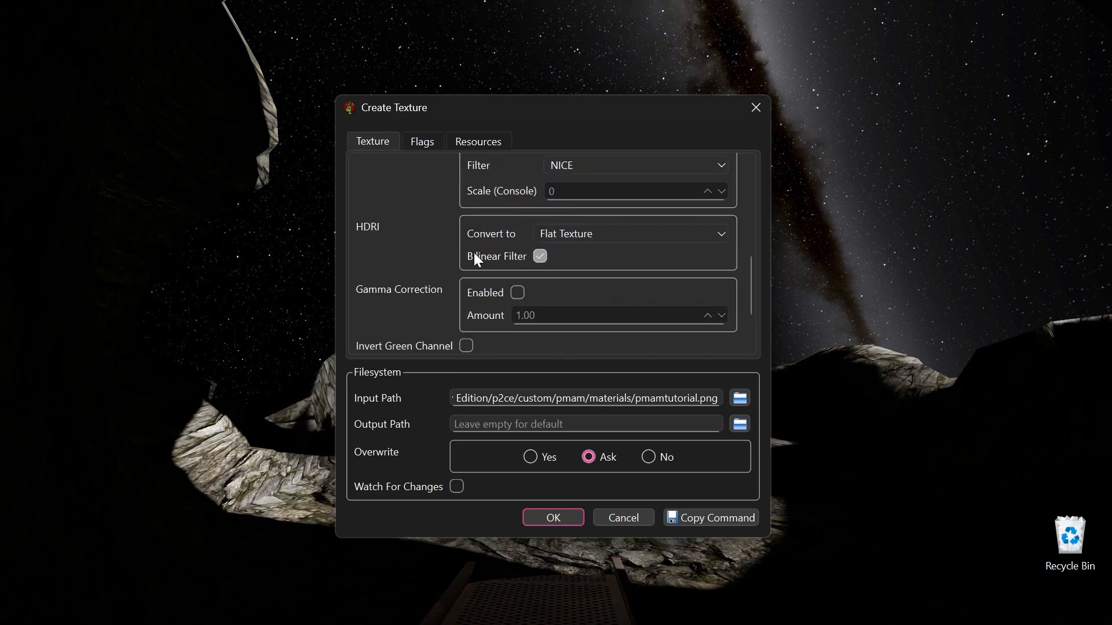
{"action": "scroll", "coordinate": [474, 254], "scroll_direction": "up", "scroll_amount": 8}
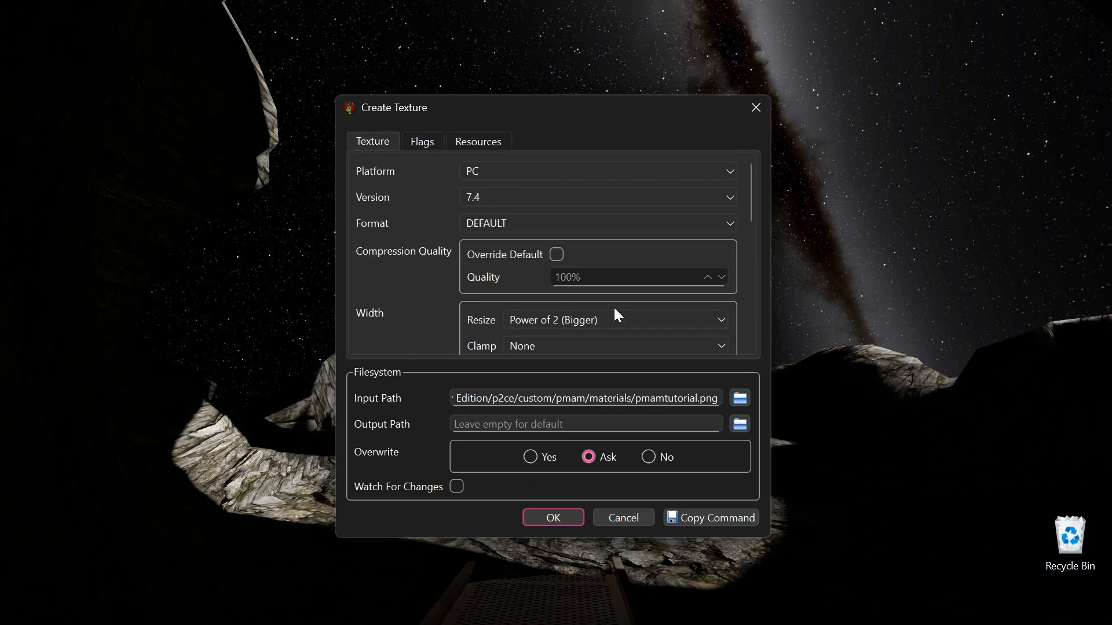
- Enlarge the Create Texture dialog and set the texture version to 7.5
{"action": "left_click_drag", "start_coordinate": [768, 535], "coordinate": [1023, 602]}
{"action": "left_click_drag", "start_coordinate": [648, 124], "coordinate": [512, 82]}
{"action": "left_click", "coordinate": [374, 161]}
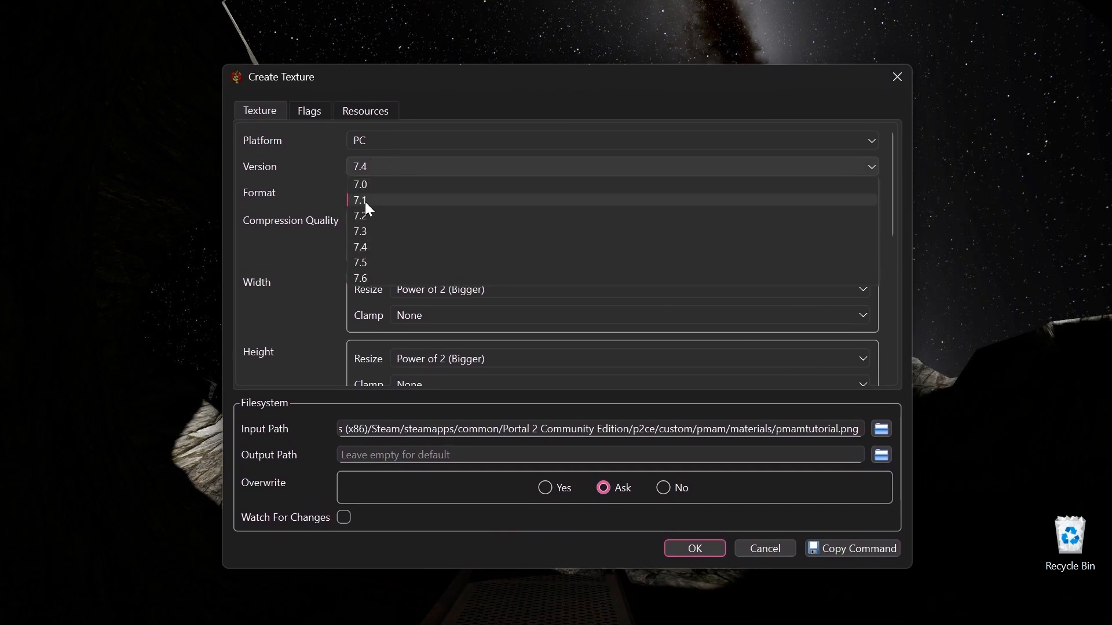
{"action": "left_click", "coordinate": [361, 262]}
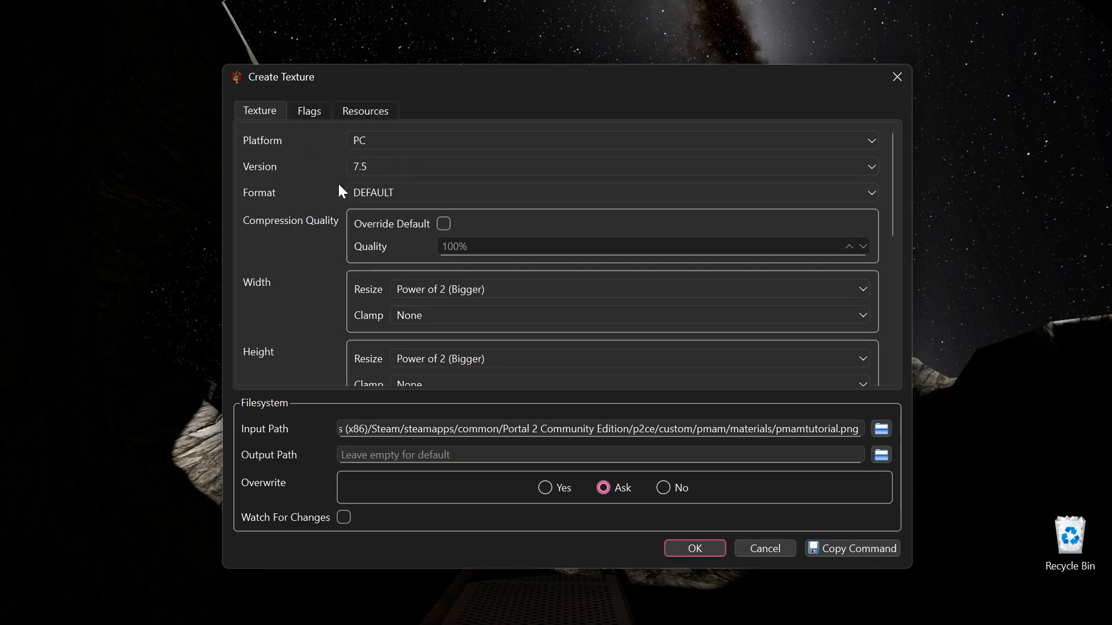
{"action": "left_click", "coordinate": [364, 168]}
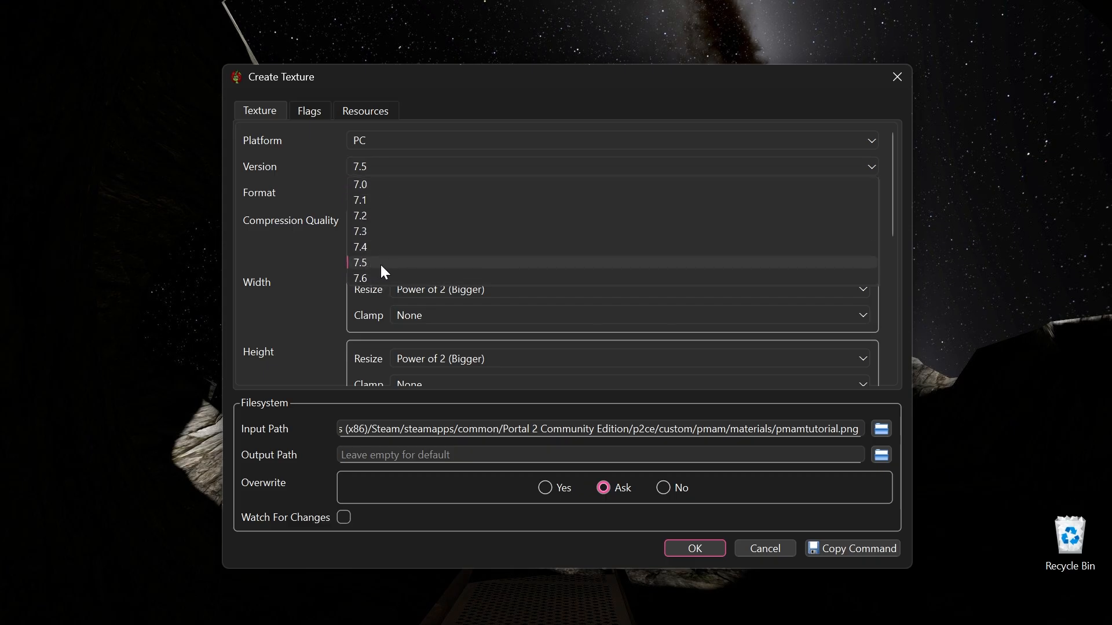
{"action": "left_click", "coordinate": [370, 262]}
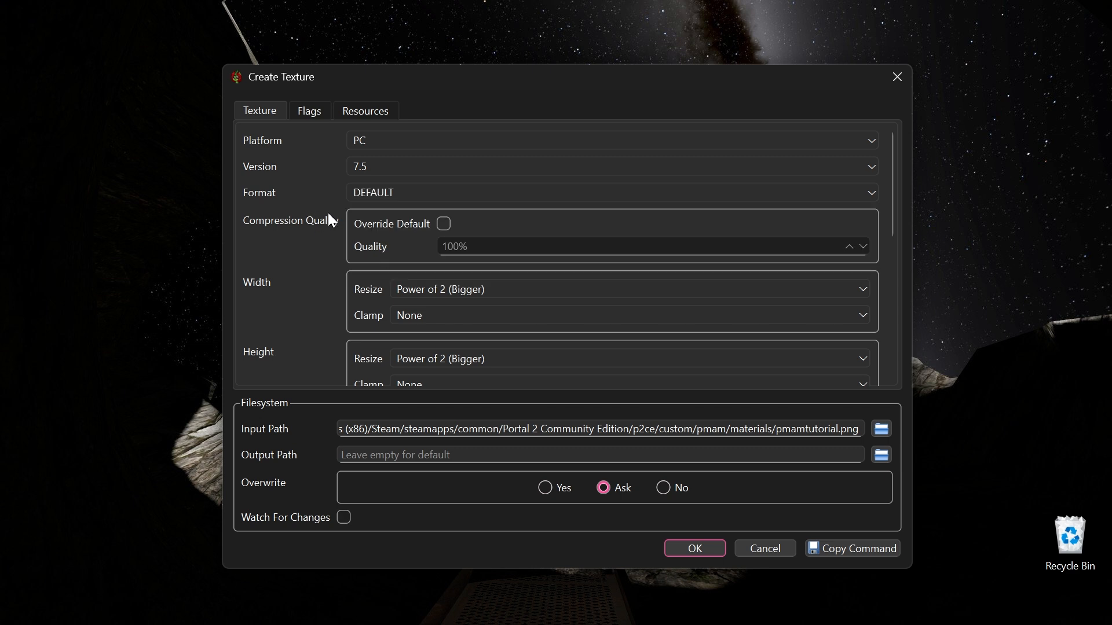
- Look through the available image formats and set the texture format to DXT1
{"action": "scroll", "coordinate": [290, 232], "scroll_direction": "down", "scroll_amount": 8}
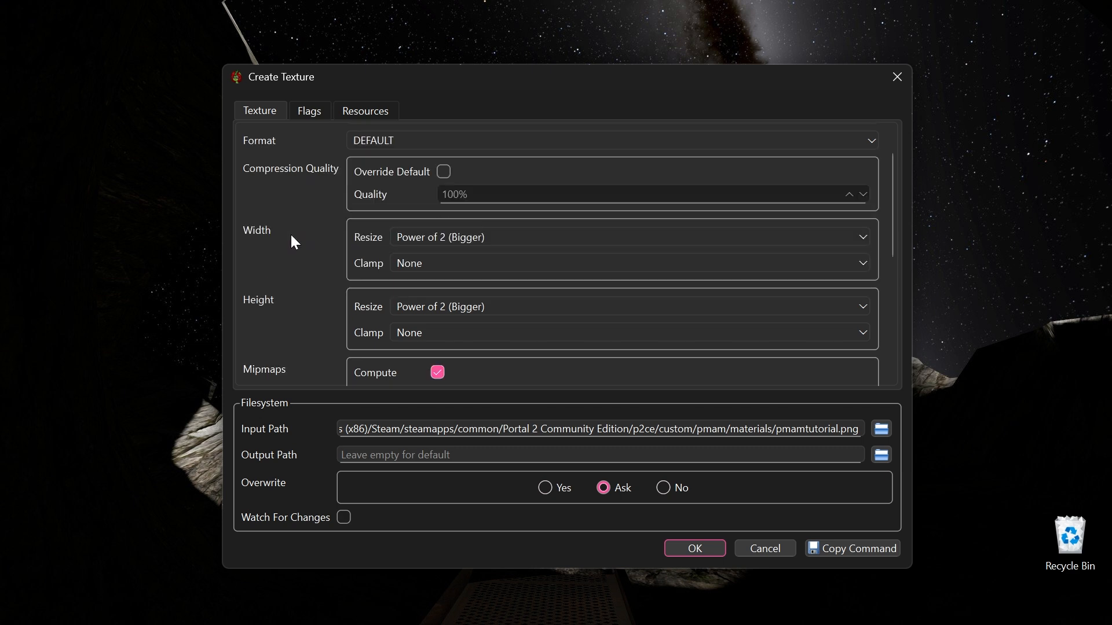
{"action": "scroll", "coordinate": [290, 233], "scroll_direction": "up", "scroll_amount": 8}
{"action": "left_click", "coordinate": [412, 192]}
{"action": "scroll", "coordinate": [412, 248], "scroll_direction": "down", "scroll_amount": 8}
{"action": "scroll", "coordinate": [414, 249], "scroll_direction": "up", "scroll_amount": 4}
{"action": "scroll", "coordinate": [413, 249], "scroll_direction": "up", "scroll_amount": 8}
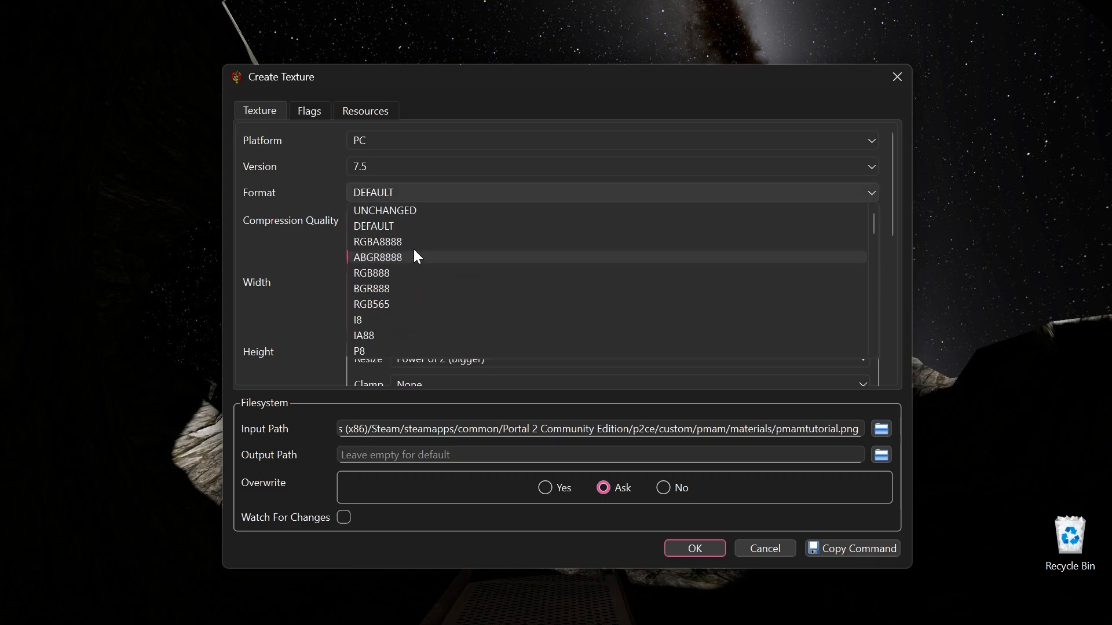
{"action": "scroll", "coordinate": [407, 275], "scroll_direction": "down", "scroll_amount": 3}
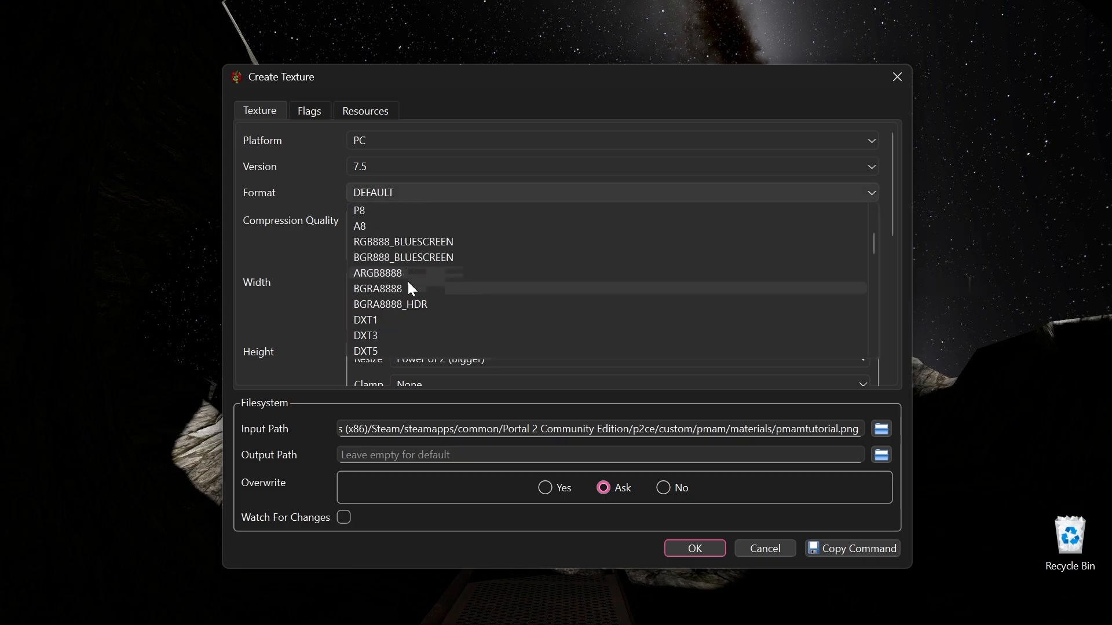
{"action": "left_click", "coordinate": [368, 320]}
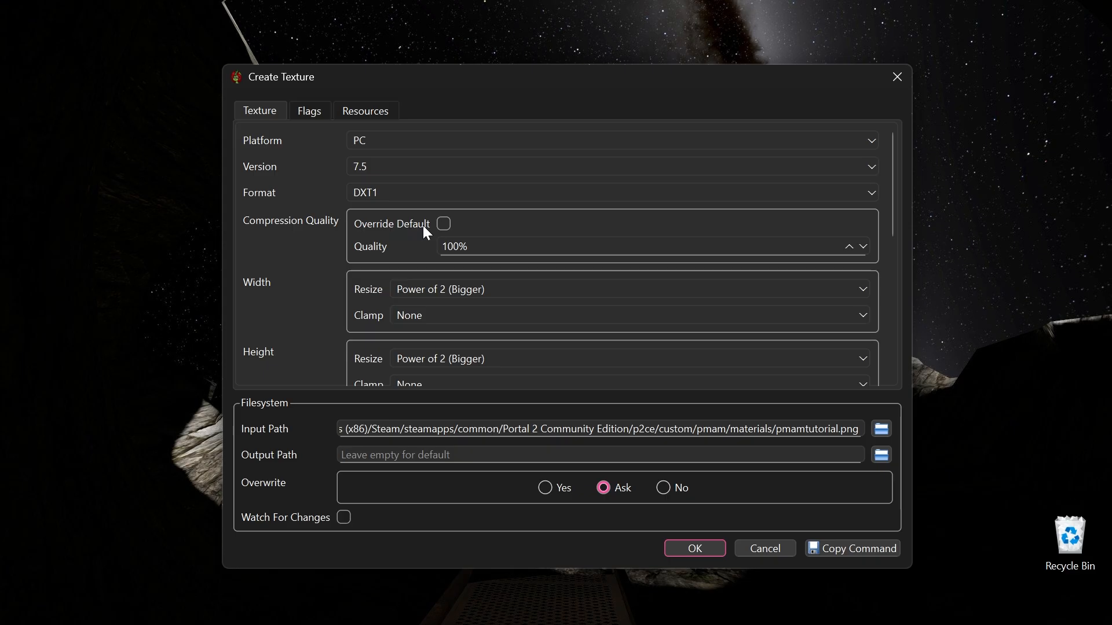
- Change the texture format to DXT5
{"action": "left_click", "coordinate": [384, 194]}
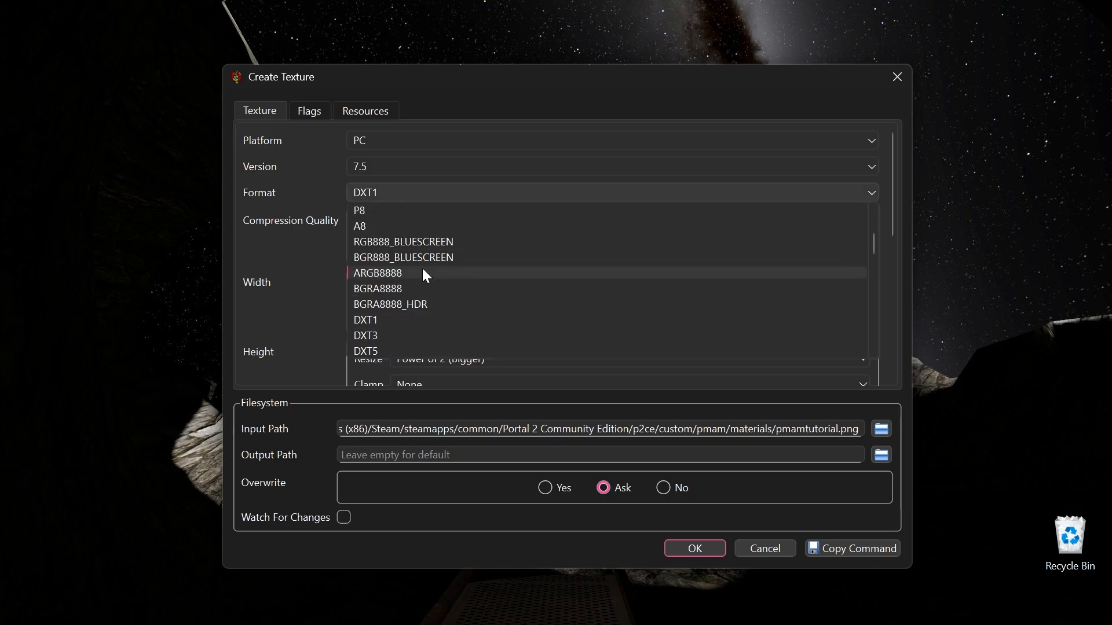
{"action": "scroll", "coordinate": [395, 310], "scroll_direction": "down", "scroll_amount": 1}
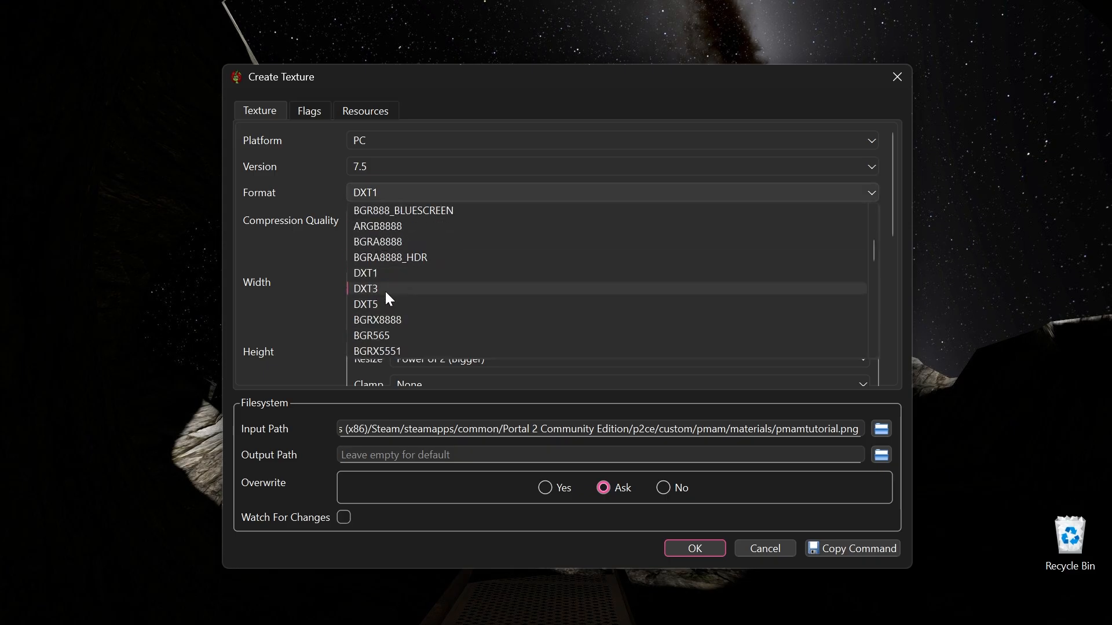
{"action": "left_click", "coordinate": [372, 303]}
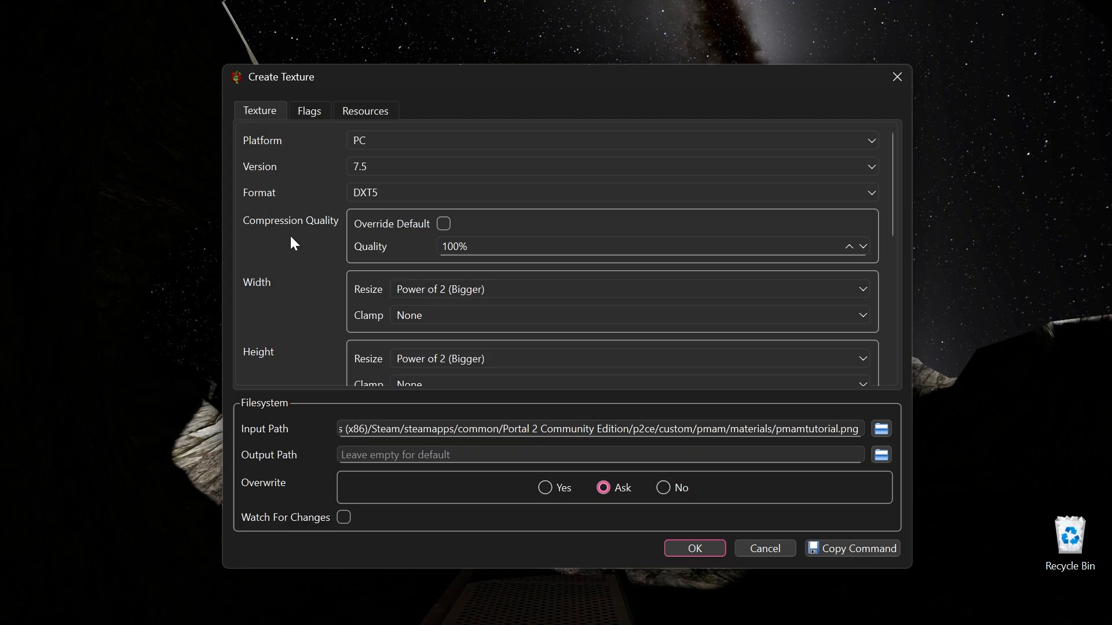
{"action": "left_click", "coordinate": [376, 199]}
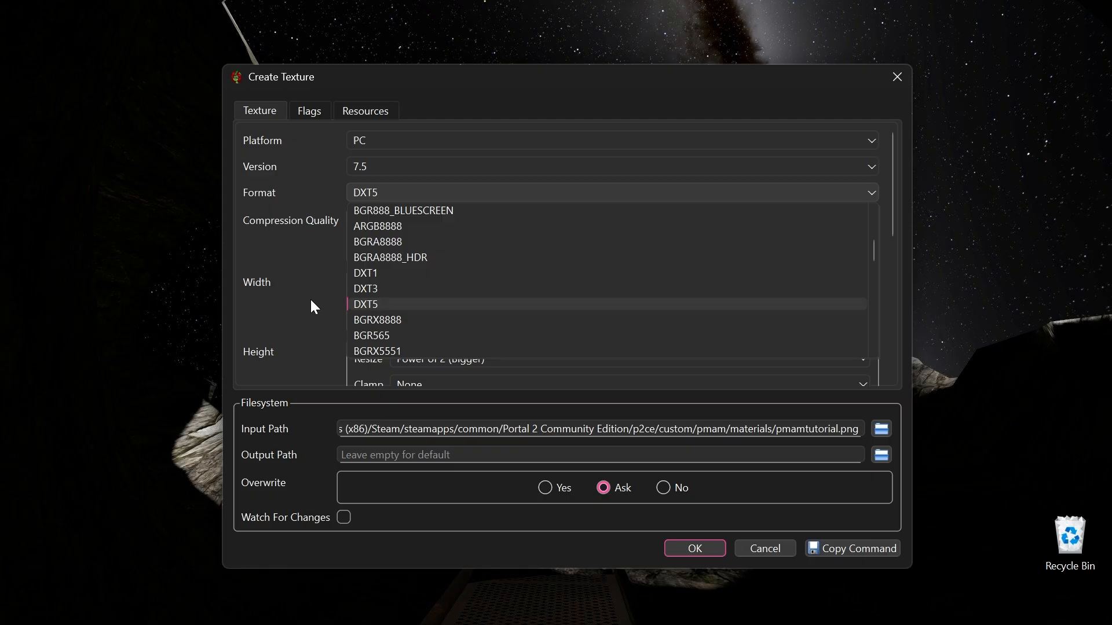
{"action": "left_click", "coordinate": [363, 305]}
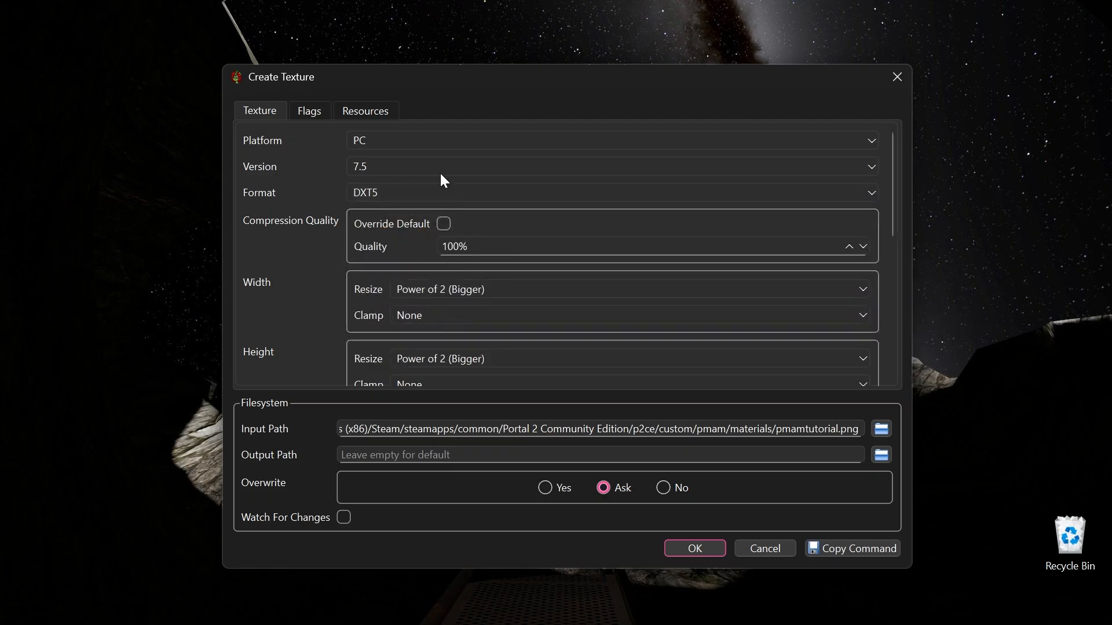
- Browse the format options and set the texture format to BGRA8888
{"action": "left_click", "coordinate": [393, 196]}
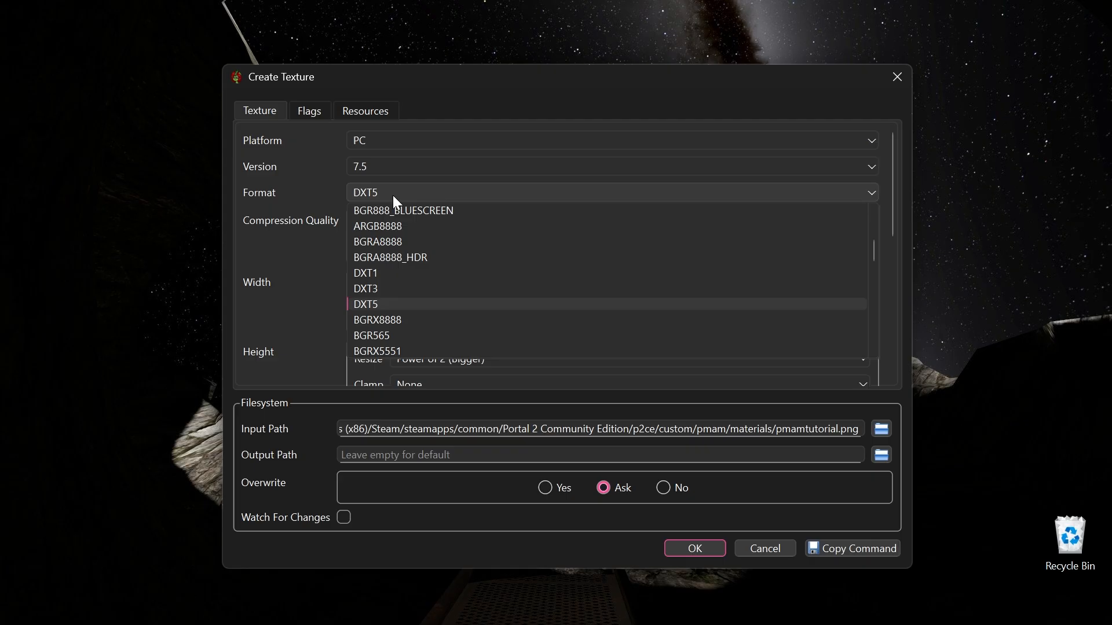
{"action": "scroll", "coordinate": [392, 238], "scroll_direction": "down", "scroll_amount": 6}
{"action": "scroll", "coordinate": [392, 238], "scroll_direction": "up", "scroll_amount": 8}
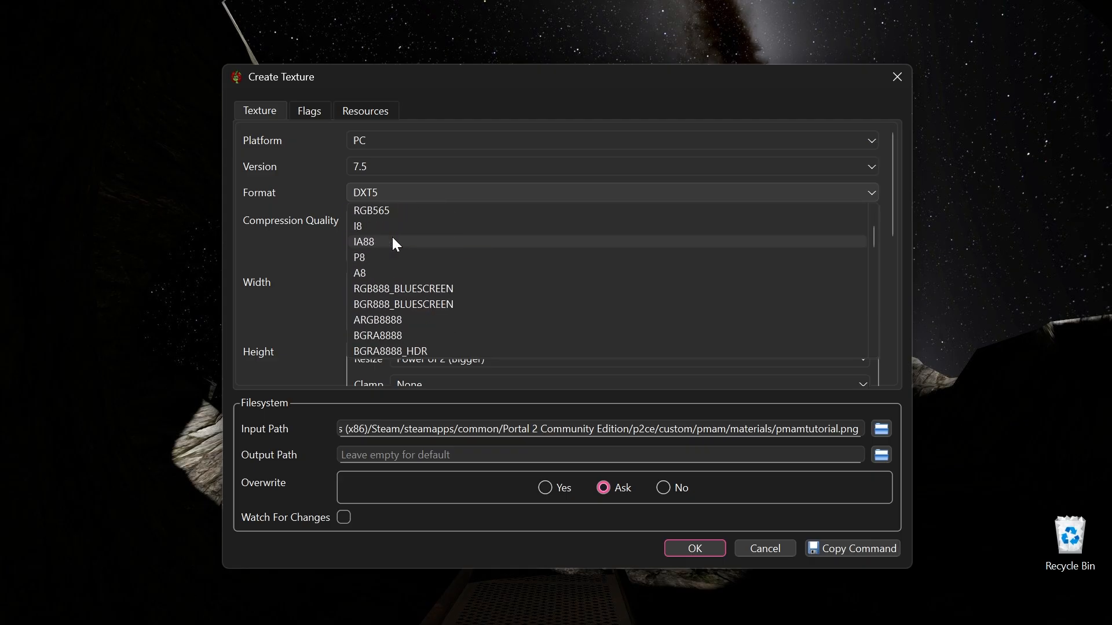
{"action": "scroll", "coordinate": [392, 237], "scroll_direction": "up", "scroll_amount": 1}
{"action": "scroll", "coordinate": [391, 237], "scroll_direction": "up", "scroll_amount": 1}
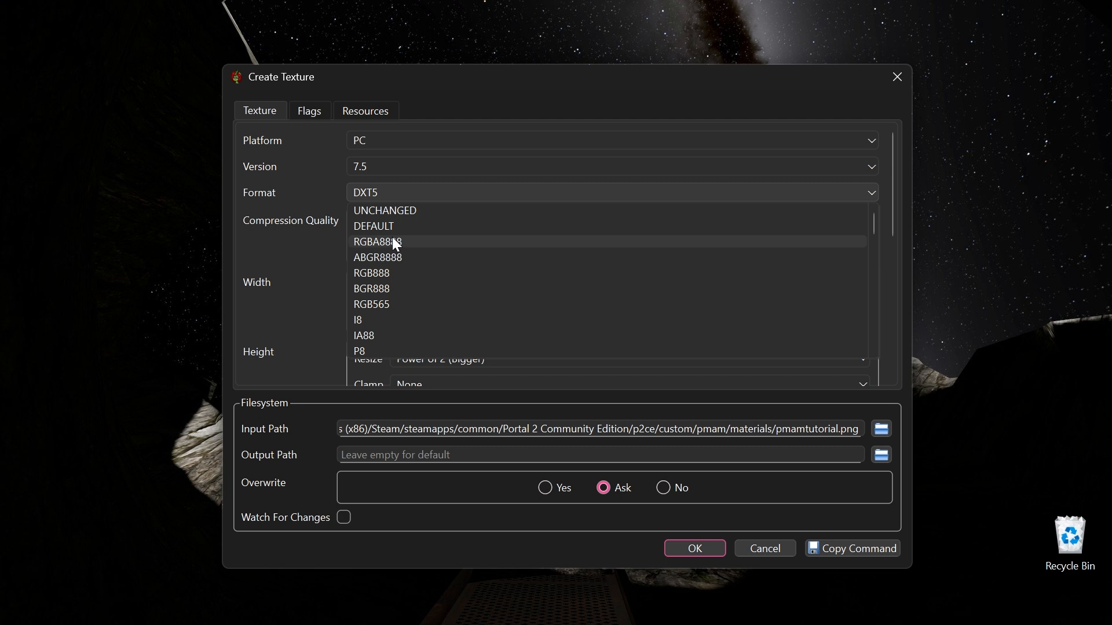
{"action": "scroll", "coordinate": [392, 245], "scroll_direction": "down", "scroll_amount": 3}
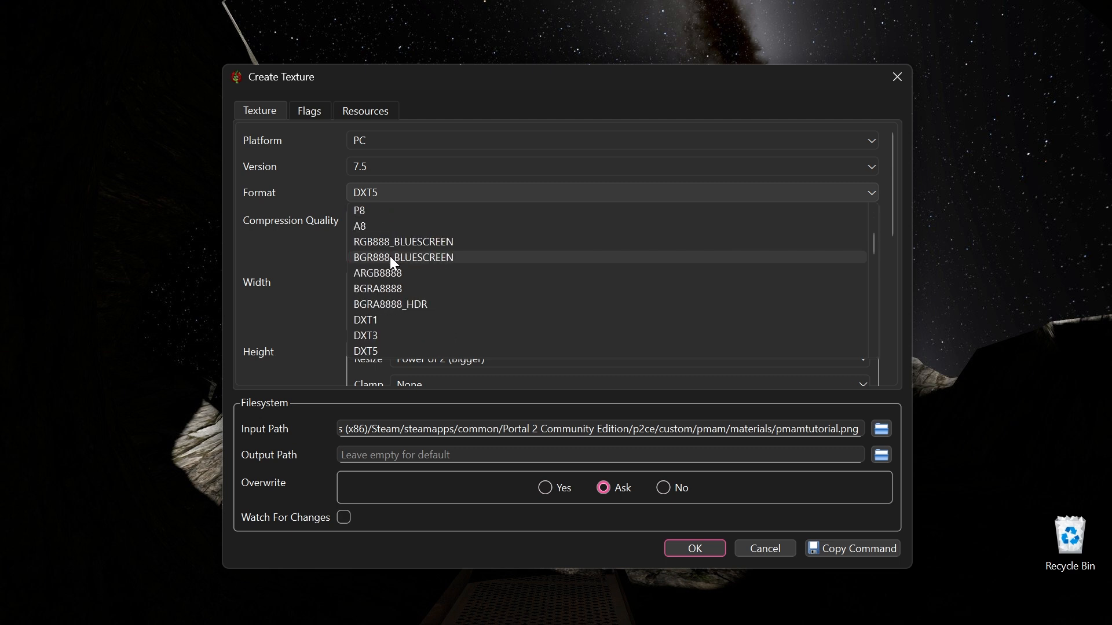
{"action": "left_click", "coordinate": [380, 287]}
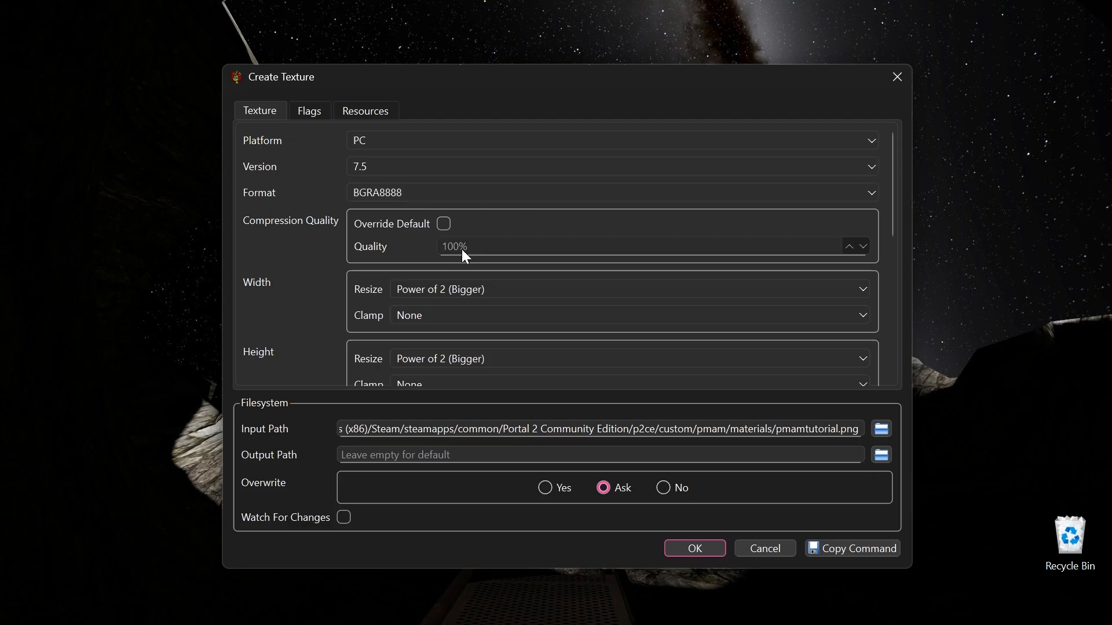
- Change the texture format to A8
{"action": "left_click", "coordinate": [399, 195]}
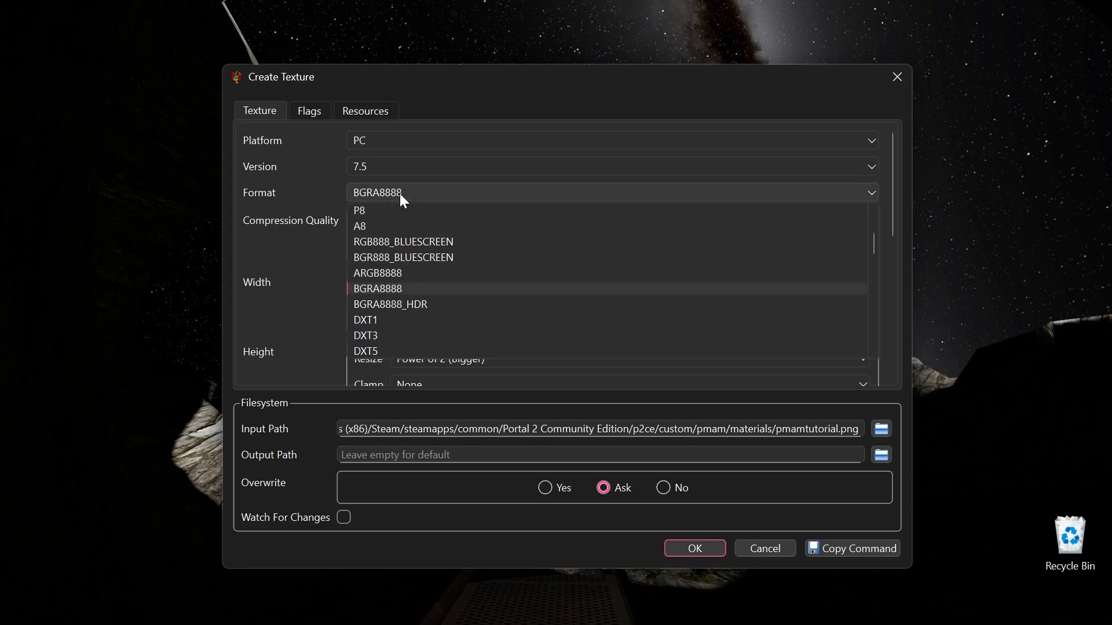
{"action": "scroll", "coordinate": [411, 283], "scroll_direction": "up", "scroll_amount": 1}
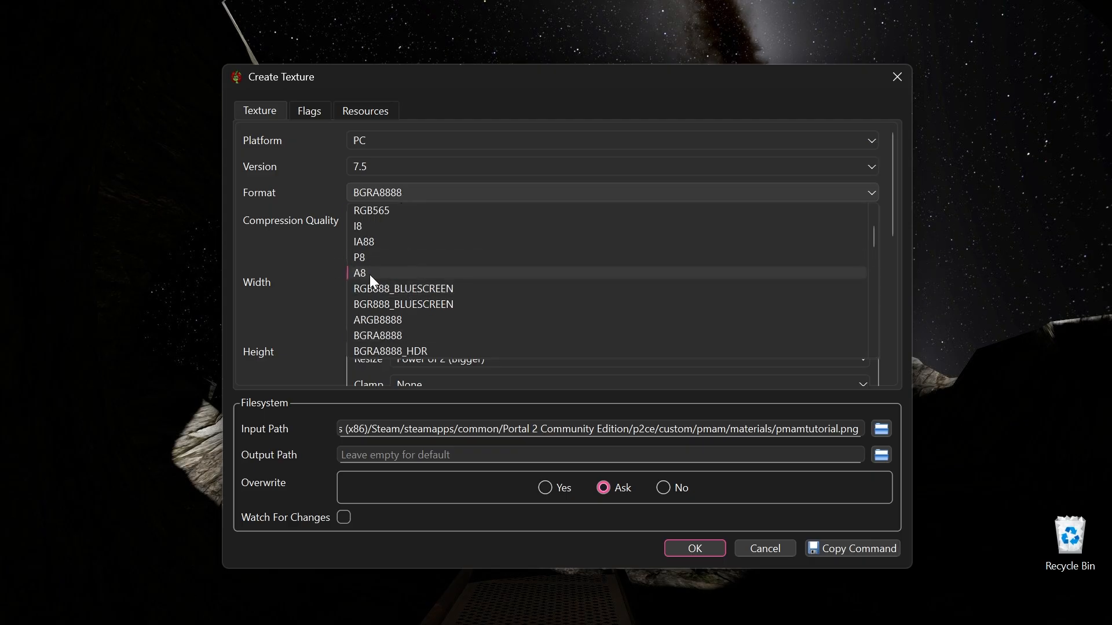
{"action": "left_click", "coordinate": [370, 274]}
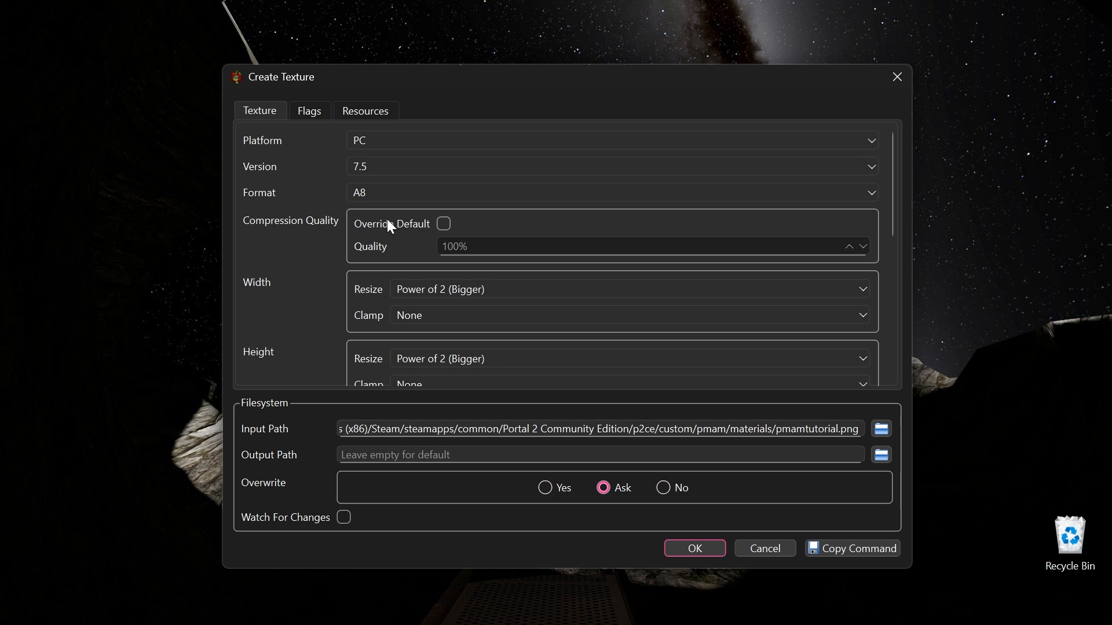
{"action": "scroll", "coordinate": [562, 226], "scroll_direction": "down", "scroll_amount": 3}
{"action": "scroll", "coordinate": [562, 225], "scroll_direction": "up", "scroll_amount": 3}
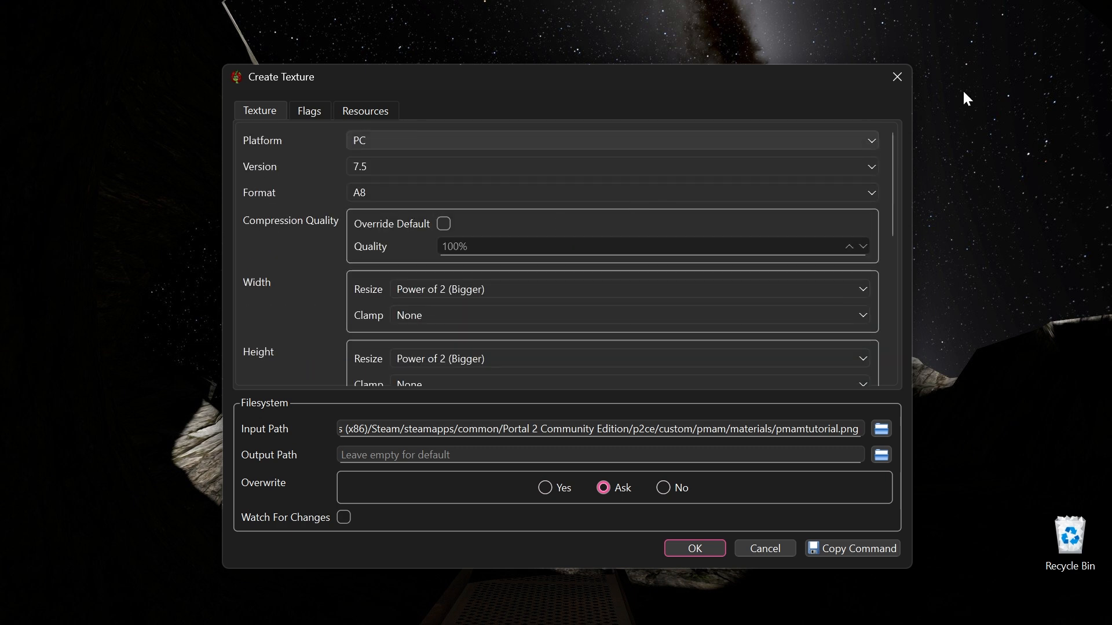
{"action": "left_click_drag", "start_coordinate": [832, 76], "coordinate": [807, 88]}
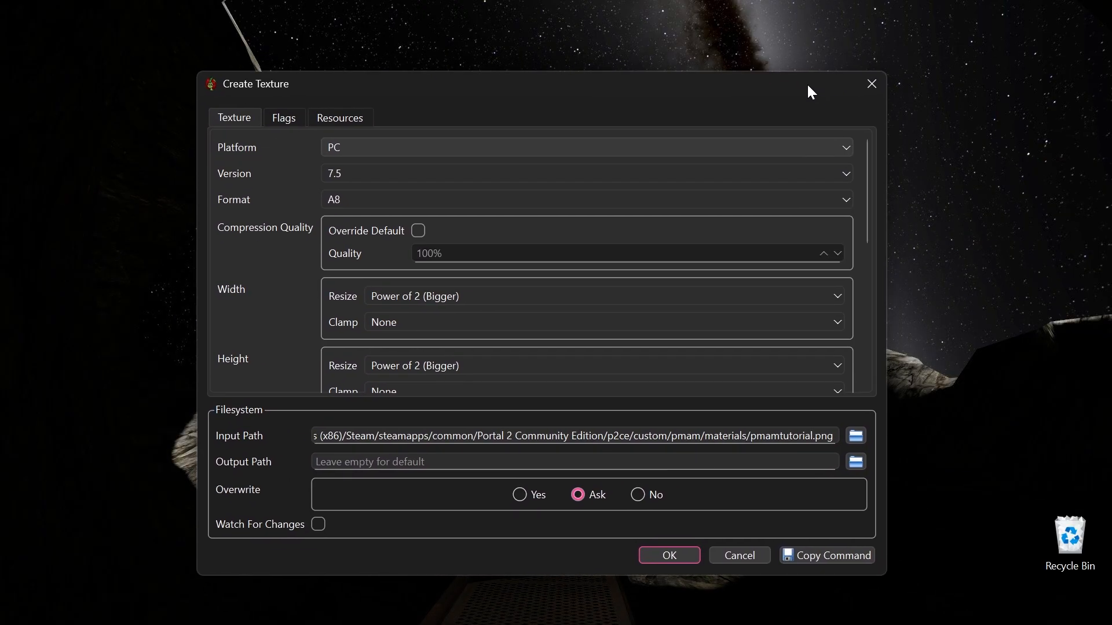
{"action": "left_click_drag", "start_coordinate": [701, 93], "coordinate": [858, 130]}
{"action": "left_click_drag", "start_coordinate": [766, 120], "coordinate": [618, 74]}
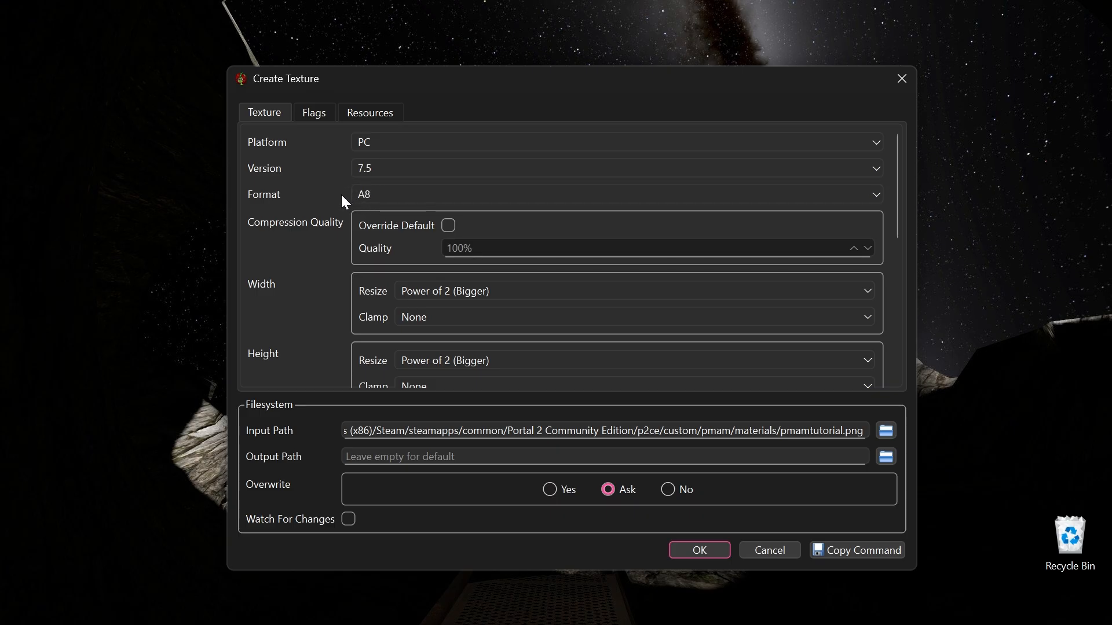
- Change the texture format to I8
{"action": "left_click", "coordinate": [390, 198]}
{"action": "scroll", "coordinate": [390, 198], "scroll_direction": "up", "scroll_amount": 1}
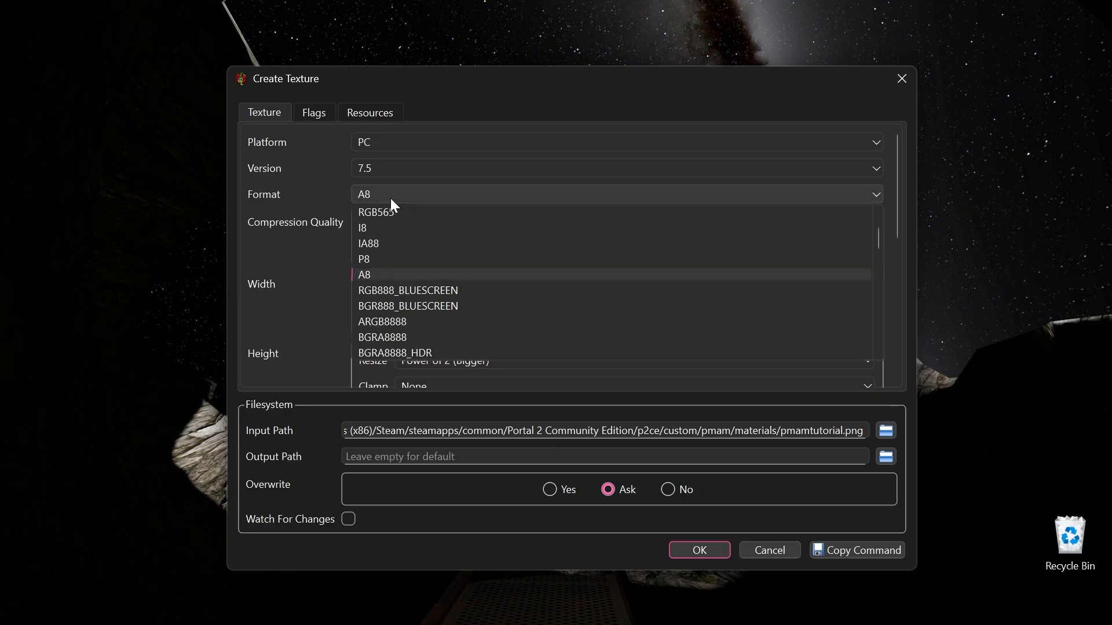
{"action": "left_click", "coordinate": [377, 228]}
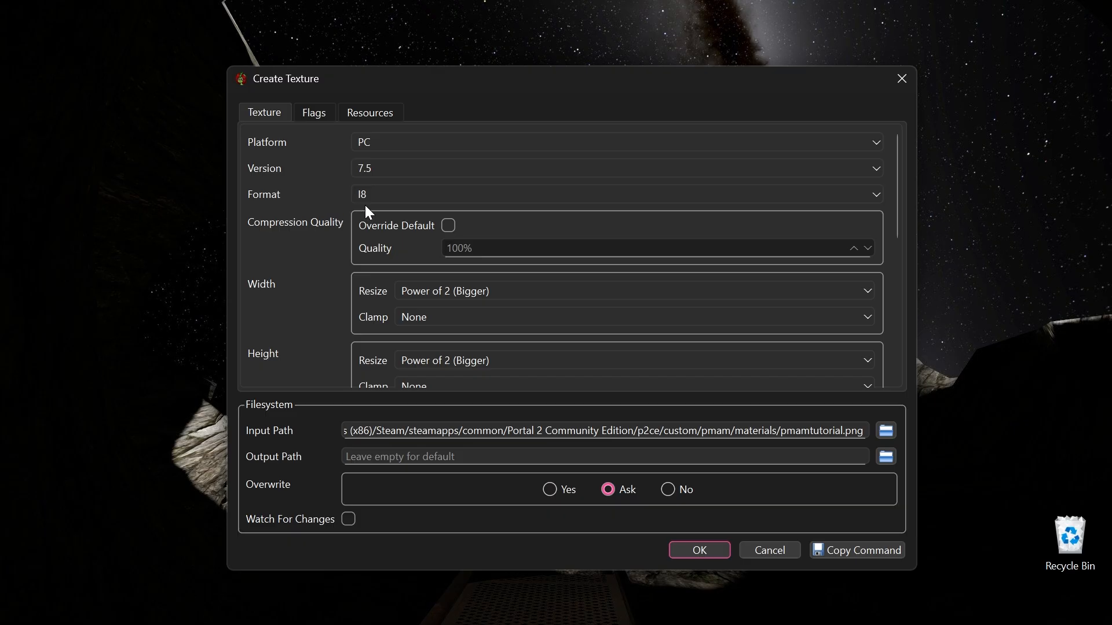
- Look through the remaining image formats, including the 16-bit and 32-bit floating-point ones, in the format list
{"action": "left_click", "coordinate": [390, 191]}
{"action": "scroll", "coordinate": [408, 246], "scroll_direction": "down", "scroll_amount": 5}
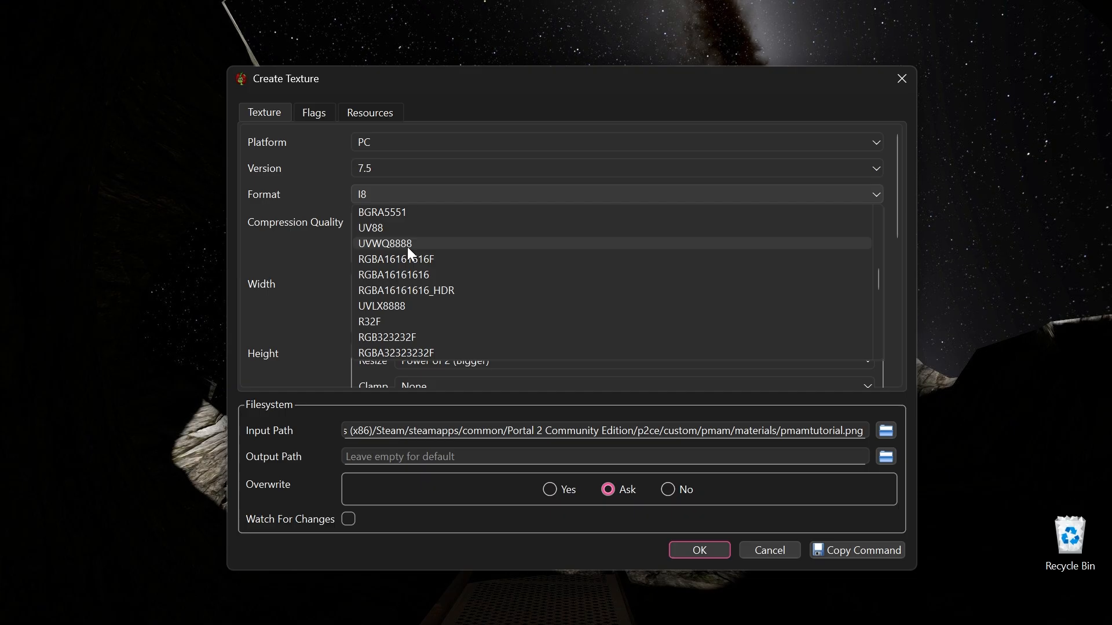
{"action": "scroll", "coordinate": [407, 247], "scroll_direction": "down", "scroll_amount": 3}
{"action": "scroll", "coordinate": [404, 327], "scroll_direction": "down", "scroll_amount": 2}
{"action": "scroll", "coordinate": [404, 325], "scroll_direction": "up", "scroll_amount": 2}
{"action": "scroll", "coordinate": [404, 324], "scroll_direction": "down", "scroll_amount": 6}
{"action": "scroll", "coordinate": [405, 325], "scroll_direction": "up", "scroll_amount": 15}
{"action": "scroll", "coordinate": [404, 323], "scroll_direction": "up", "scroll_amount": 3}
{"action": "scroll", "coordinate": [404, 242], "scroll_direction": "down", "scroll_amount": 5}
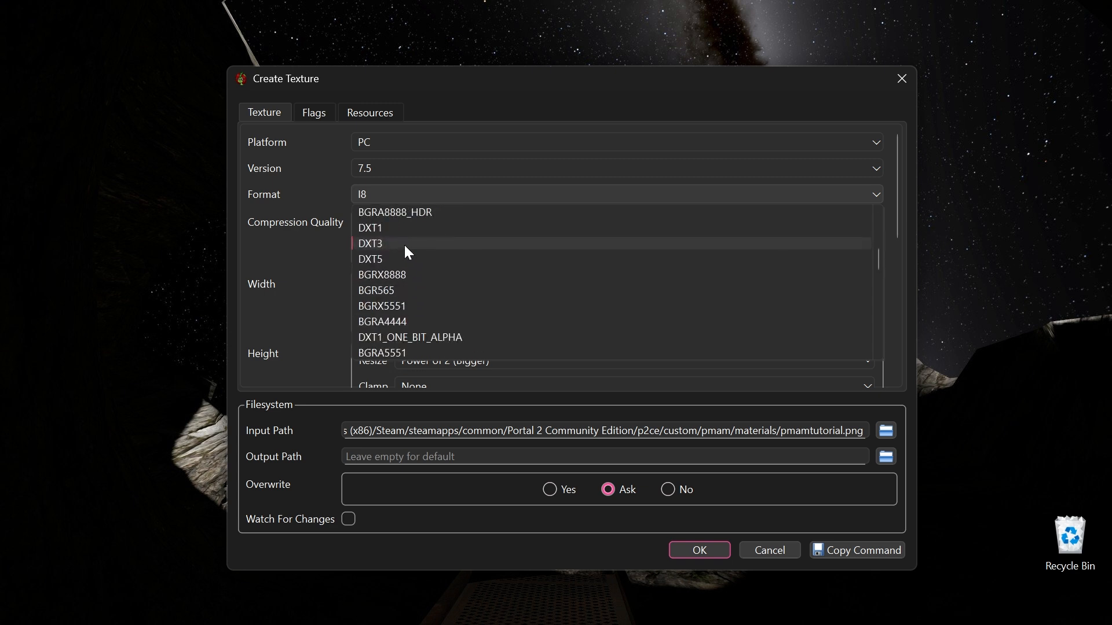
{"action": "scroll", "coordinate": [405, 255], "scroll_direction": "down", "scroll_amount": 2}
{"action": "scroll", "coordinate": [405, 312], "scroll_direction": "down", "scroll_amount": 1}
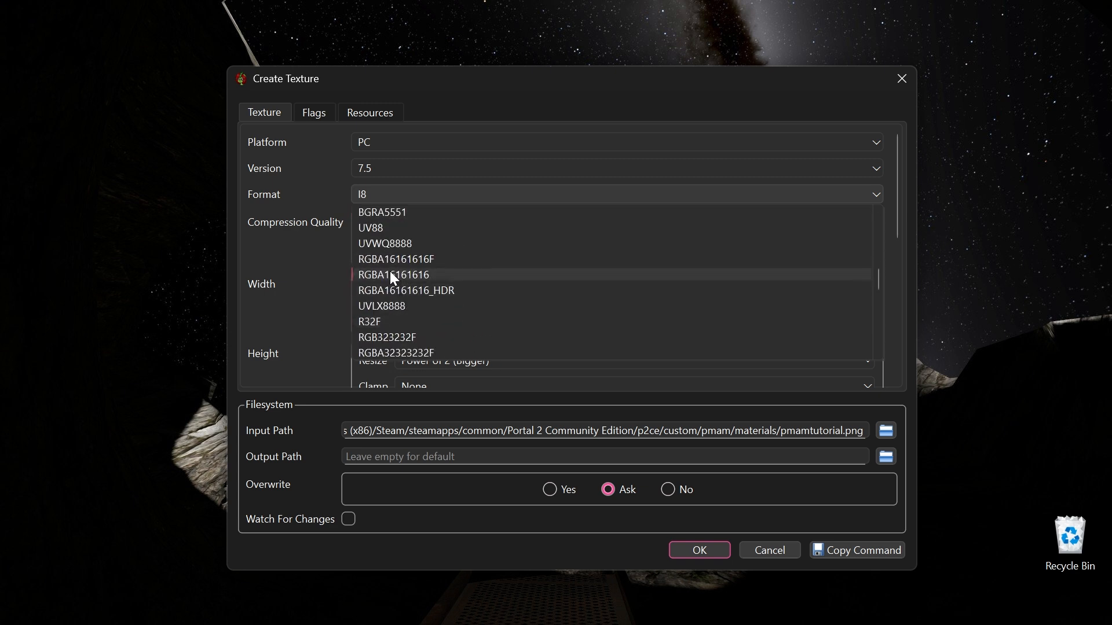
{"action": "scroll", "coordinate": [402, 292], "scroll_direction": "down", "scroll_amount": 1}
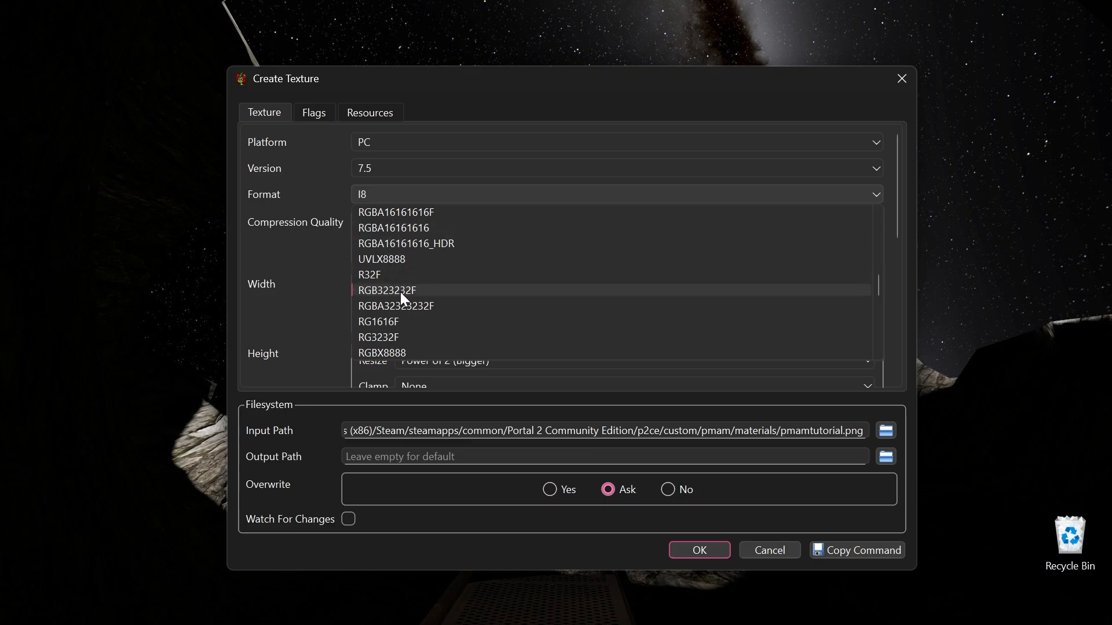
{"action": "scroll", "coordinate": [397, 290], "scroll_direction": "up", "scroll_amount": 1}
{"action": "scroll", "coordinate": [402, 312], "scroll_direction": "down", "scroll_amount": 1}
{"action": "scroll", "coordinate": [398, 320], "scroll_direction": "up", "scroll_amount": 2}
{"action": "scroll", "coordinate": [379, 293], "scroll_direction": "down", "scroll_amount": 3}
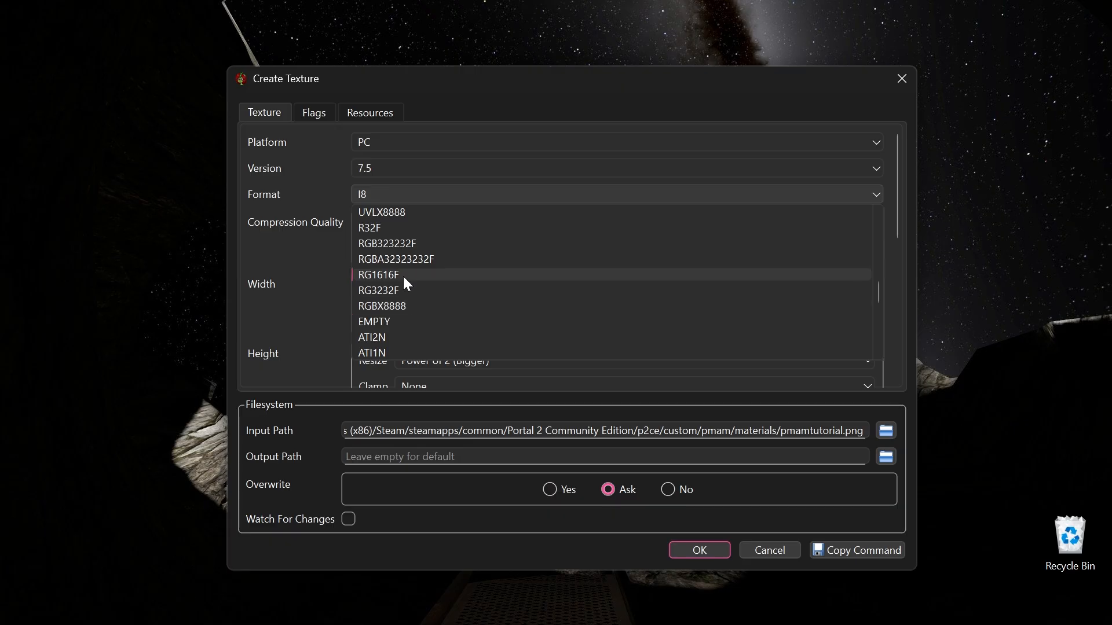
- Set the texture format to DXT1
{"action": "scroll", "coordinate": [394, 246], "scroll_direction": "up", "scroll_amount": 6}
{"action": "scroll", "coordinate": [390, 239], "scroll_direction": "up", "scroll_amount": 4}
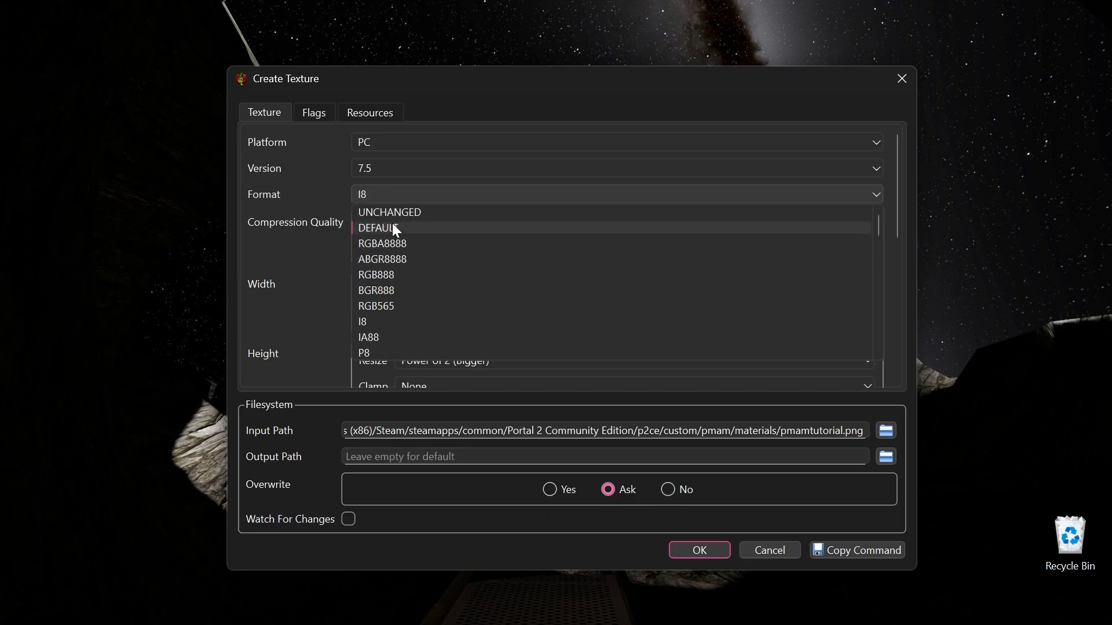
{"action": "scroll", "coordinate": [422, 299], "scroll_direction": "down", "scroll_amount": 3}
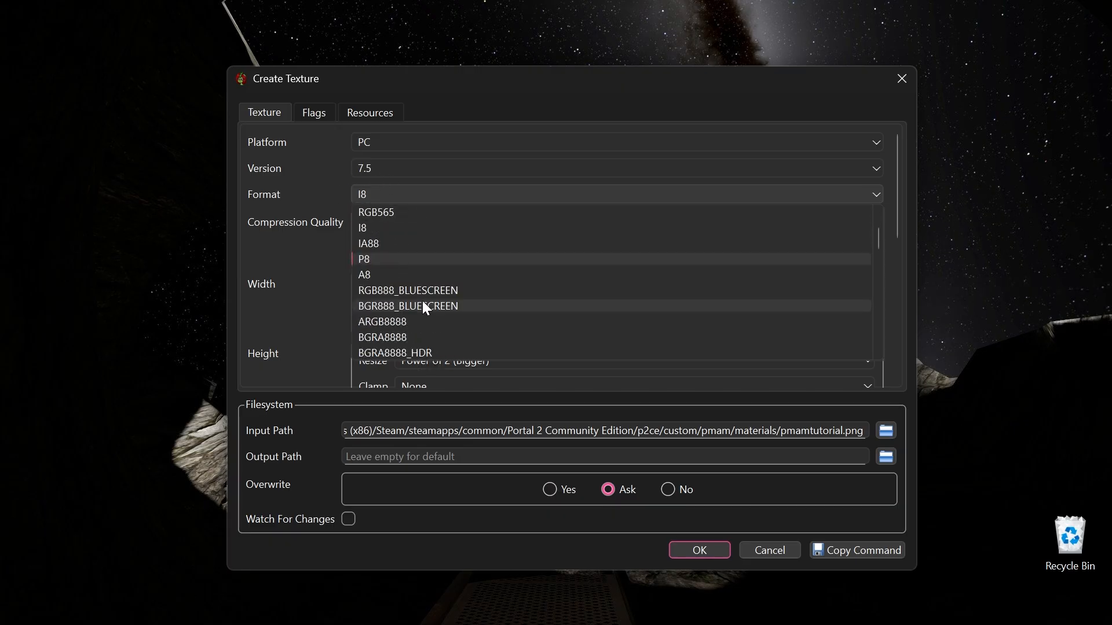
{"action": "left_click", "coordinate": [406, 309]}
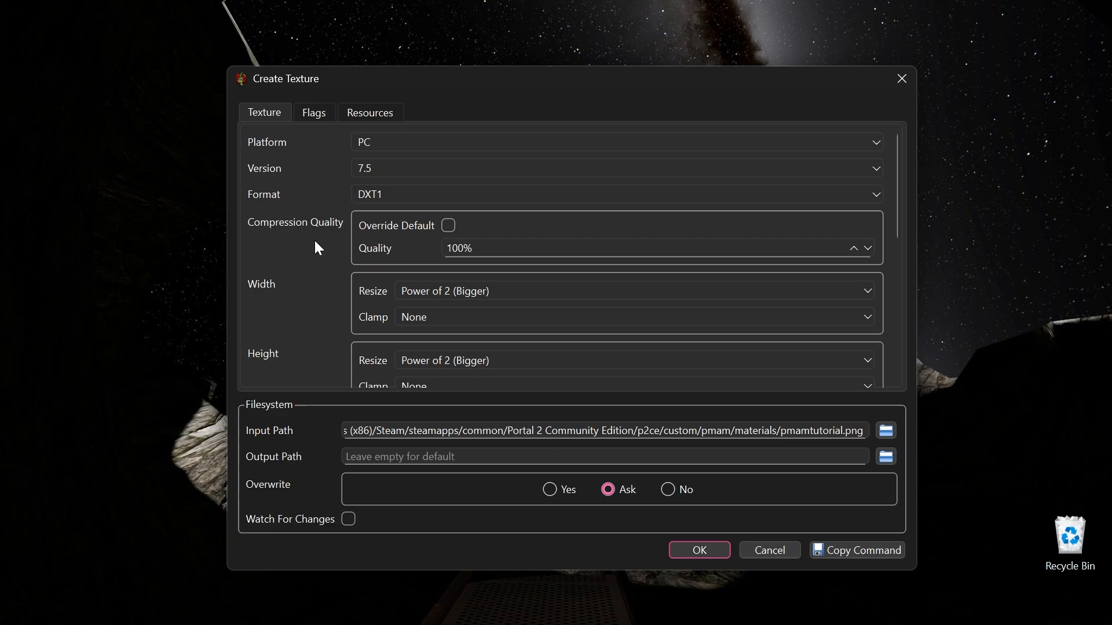
- Override the default compression quality and lower it to 40%
{"action": "scroll", "coordinate": [398, 224], "scroll_direction": "down", "scroll_amount": 2}
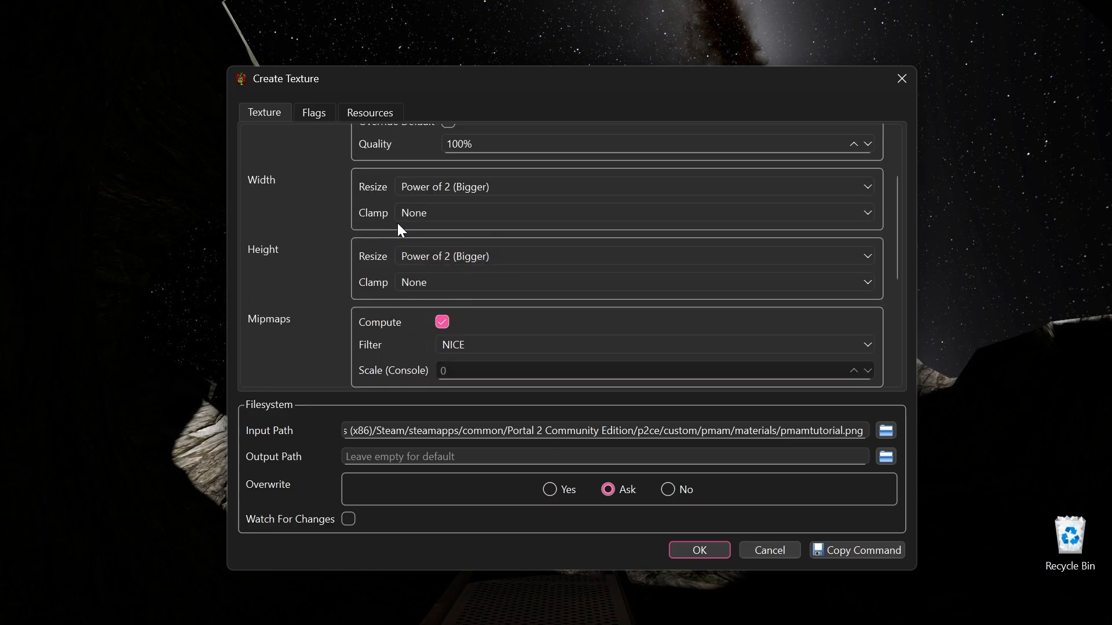
{"action": "scroll", "coordinate": [249, 183], "scroll_direction": "up", "scroll_amount": 2}
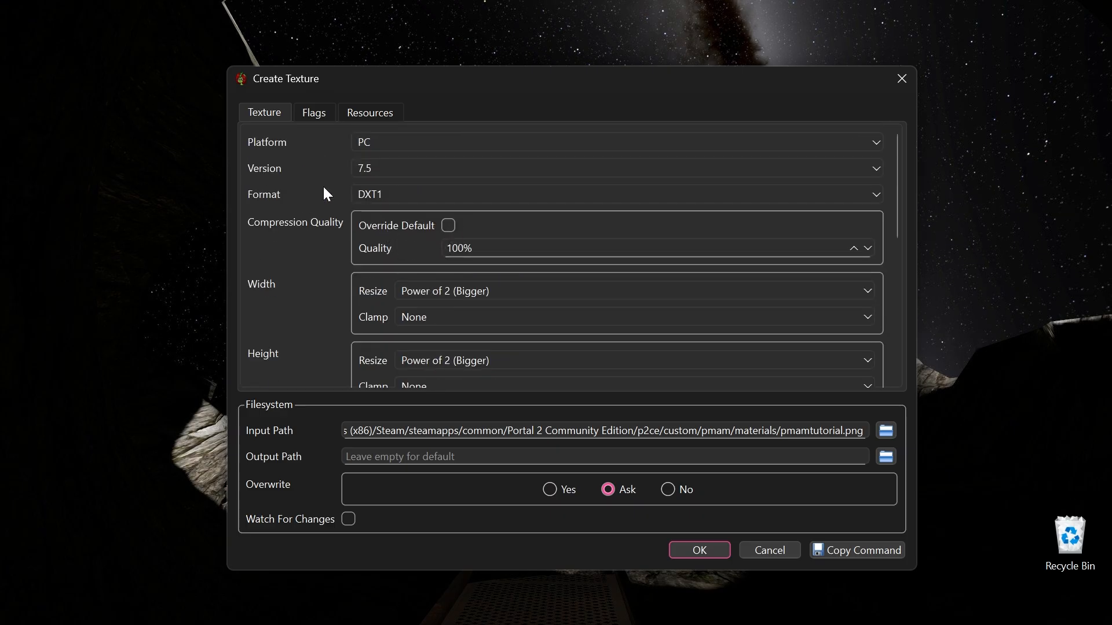
{"action": "left_click", "coordinate": [451, 226]}
{"action": "left_click", "coordinate": [452, 225]}
{"action": "left_click", "coordinate": [452, 226]}
{"action": "left_click", "coordinate": [451, 226]}
{"action": "left_click", "coordinate": [451, 226]}
{"action": "left_click", "coordinate": [849, 248]}
{"action": "left_click", "coordinate": [867, 249]}
{"action": "left_click", "coordinate": [867, 252]}
{"action": "left_click", "coordinate": [867, 252]}
{"action": "left_click", "coordinate": [867, 253]}
{"action": "left_click", "coordinate": [867, 253]}
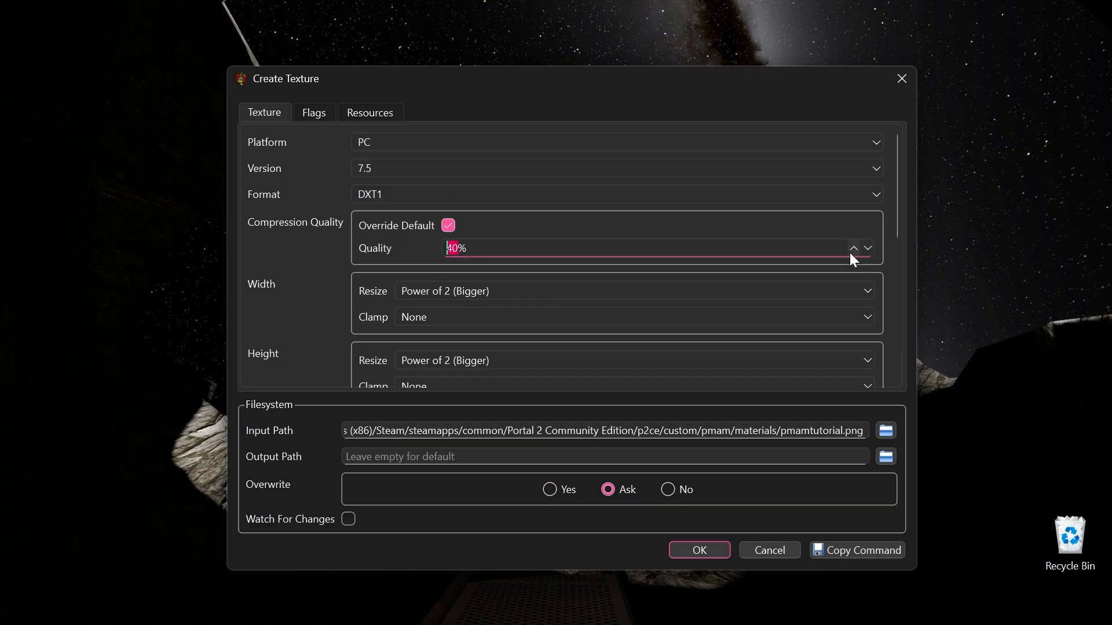
- Raise the compression quality back to 100% and turn off its default override
{"action": "left_click", "coordinate": [850, 253]}
{"action": "left_click", "coordinate": [850, 253]}
{"action": "left_click", "coordinate": [850, 253]}
{"action": "left_click", "coordinate": [854, 250]}
{"action": "left_click", "coordinate": [449, 226]}
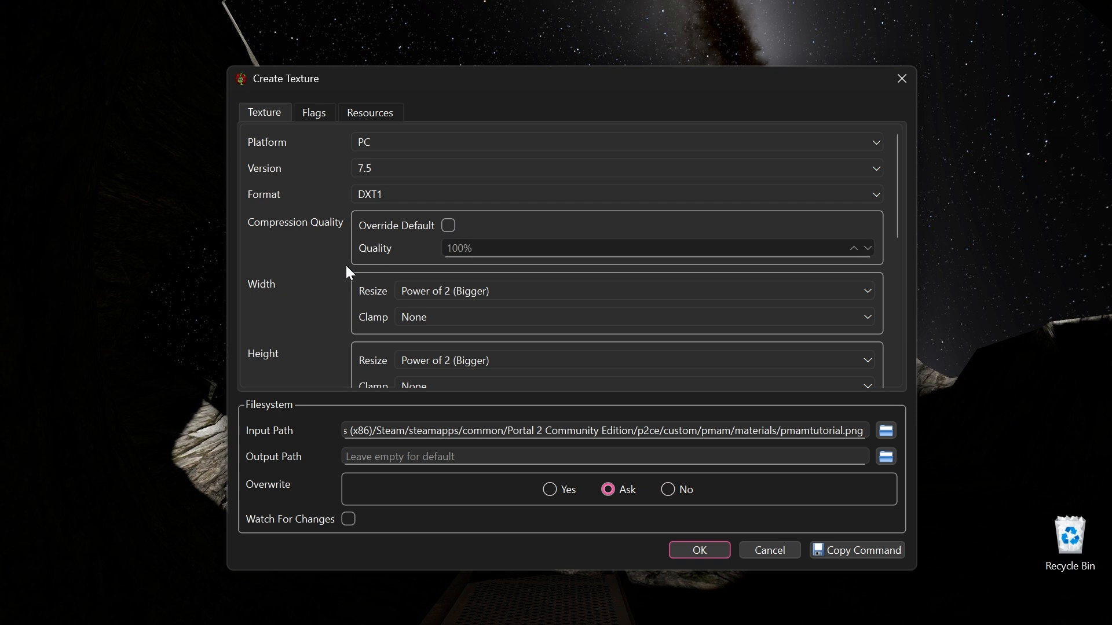
- Try a lower overridden compression quality, then restore it to 100% and disable the override again
{"action": "left_click", "coordinate": [450, 225]}
{"action": "left_click", "coordinate": [450, 224]}
{"action": "left_click", "coordinate": [448, 225]}
{"action": "left_click", "coordinate": [867, 252]}
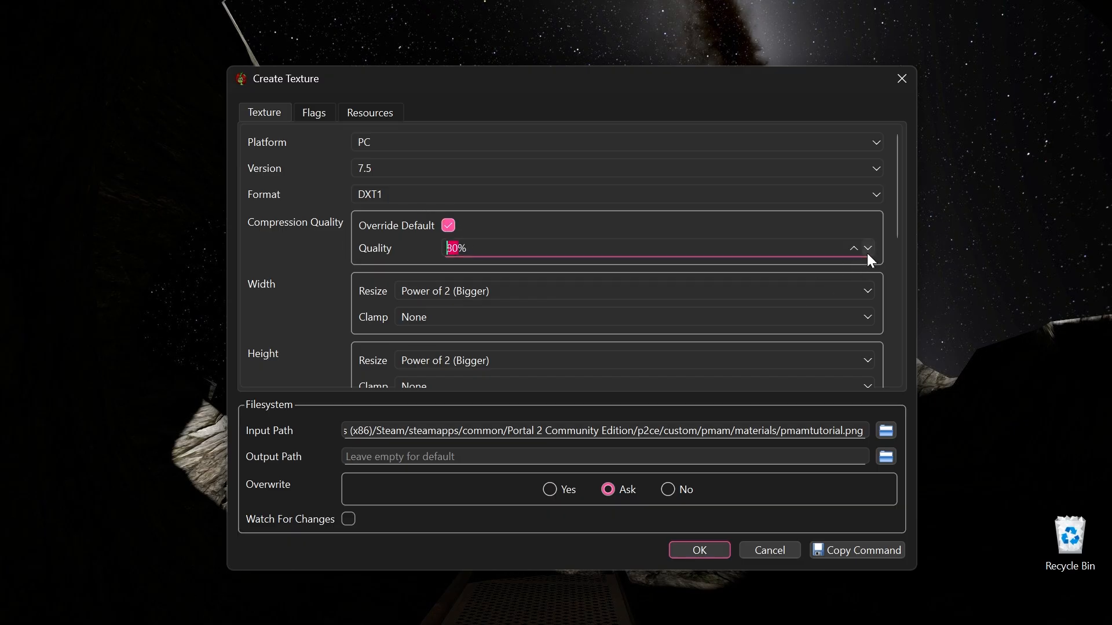
{"action": "left_click", "coordinate": [868, 248]}
{"action": "double_click", "coordinate": [850, 249]}
{"action": "left_click", "coordinate": [449, 226]}
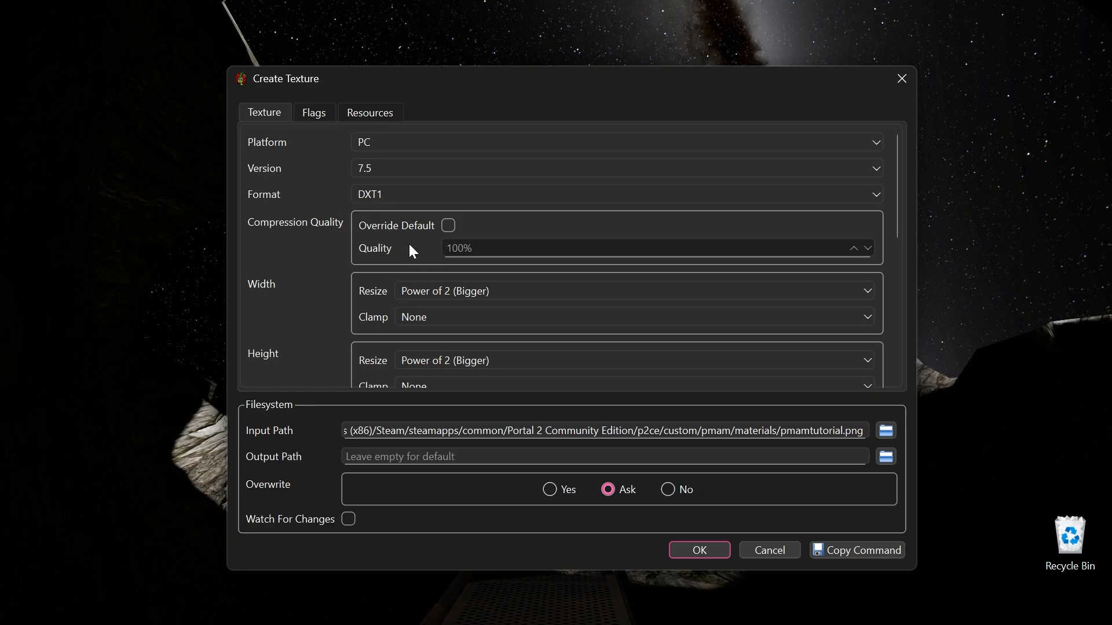
- Review the resize options for width and height, keeping both at Power of 2 (Bigger)
{"action": "scroll", "coordinate": [409, 245], "scroll_direction": "down", "scroll_amount": 3}
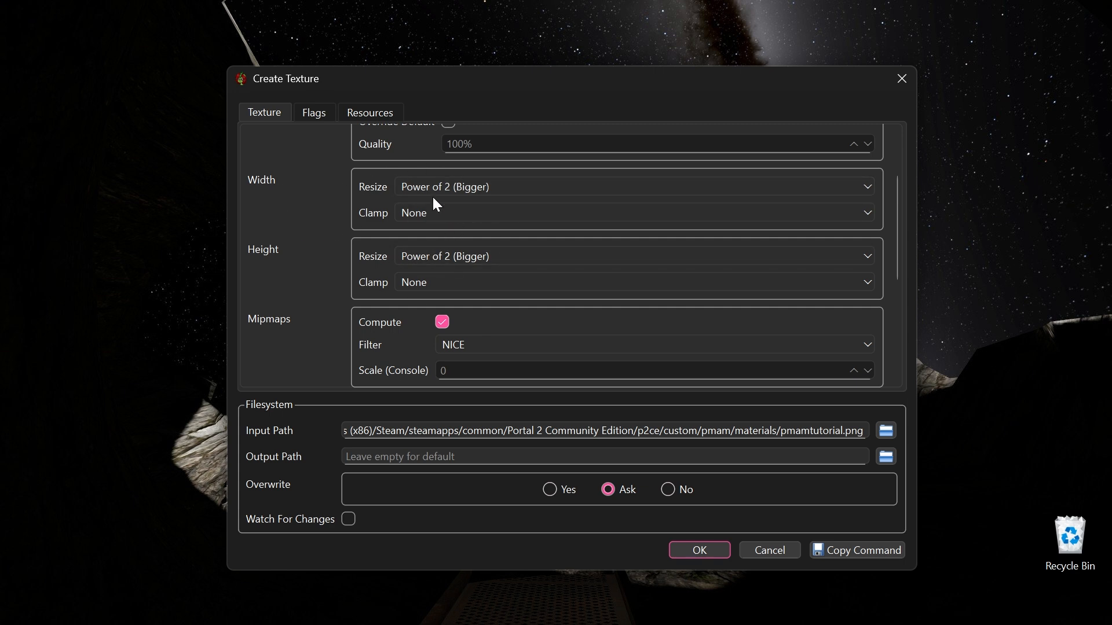
{"action": "left_click", "coordinate": [477, 184]}
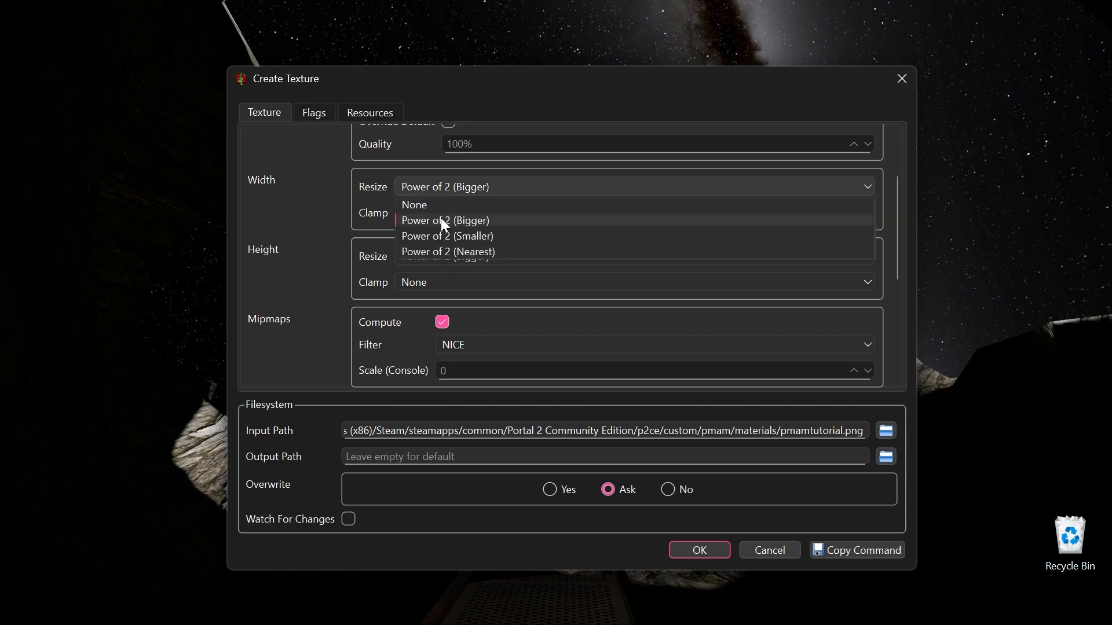
{"action": "left_click", "coordinate": [442, 221]}
{"action": "left_click", "coordinate": [444, 256]}
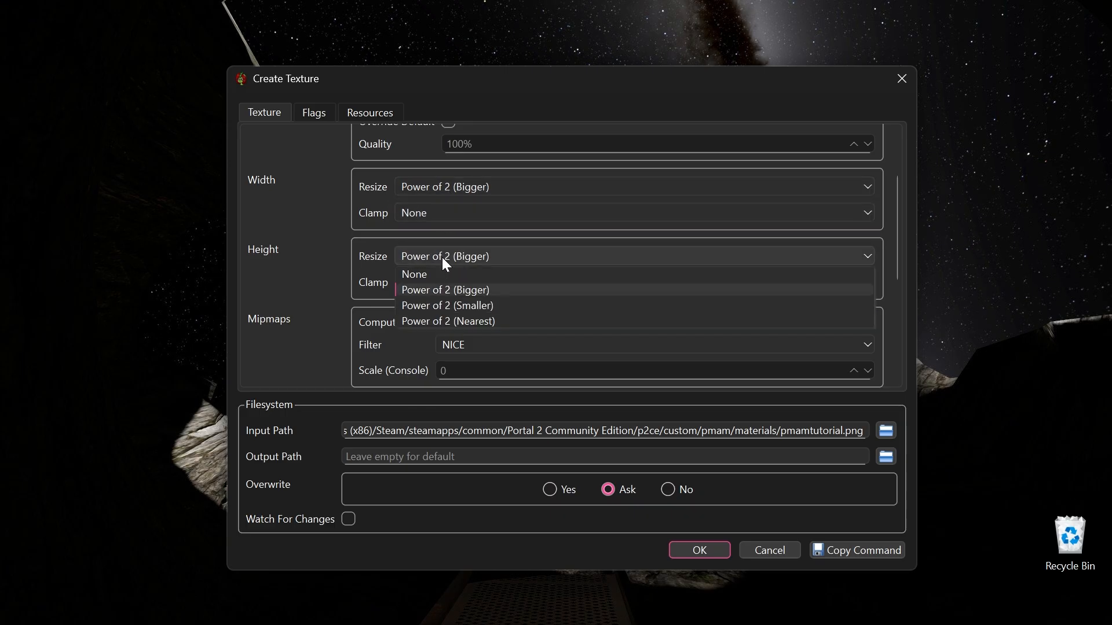
{"action": "left_click", "coordinate": [447, 289]}
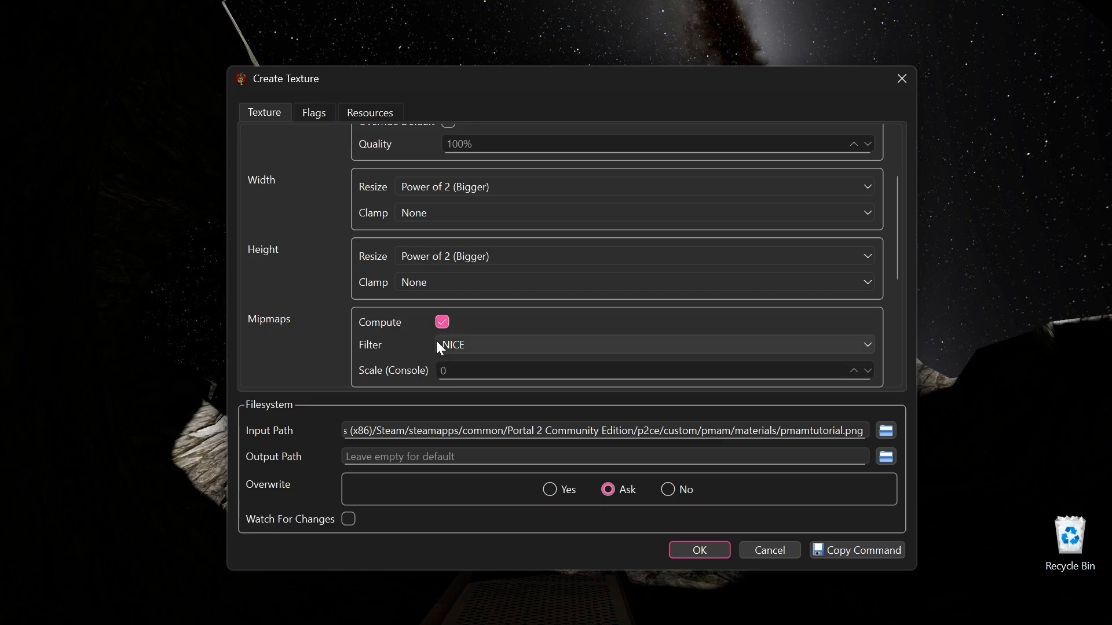
- Try None as the resize mode for width and height, returning each to Power of 2 (Bigger)
{"action": "left_click", "coordinate": [453, 189]}
{"action": "left_click", "coordinate": [457, 207]}
{"action": "left_click", "coordinate": [459, 188]}
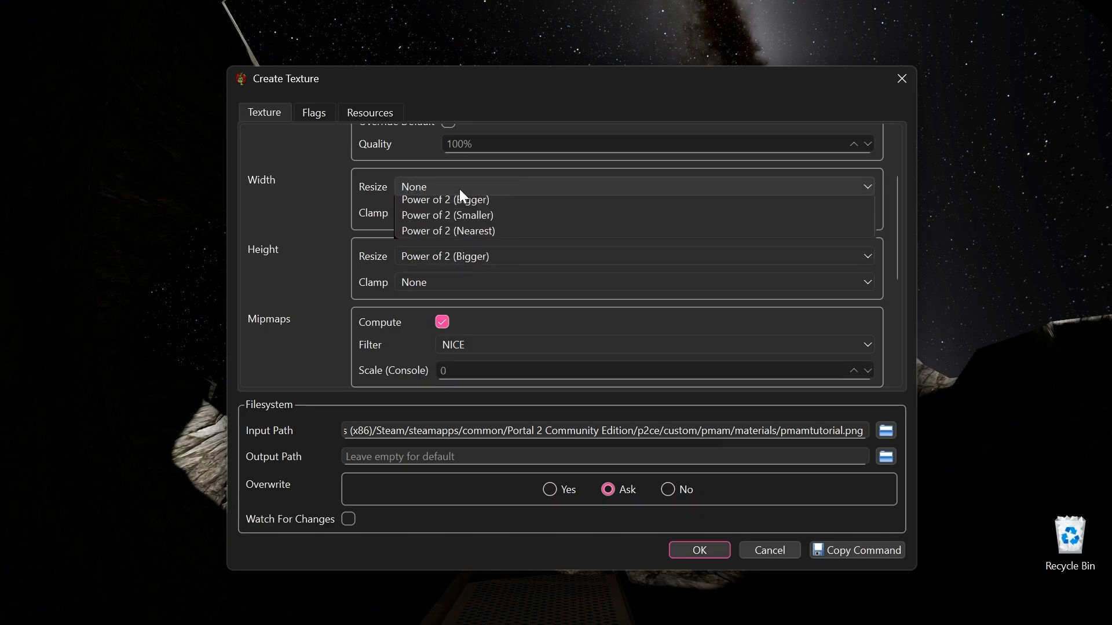
{"action": "left_click", "coordinate": [462, 221]}
{"action": "left_click", "coordinate": [456, 256]}
{"action": "left_click", "coordinate": [456, 274]}
{"action": "left_click", "coordinate": [447, 255]}
{"action": "left_click", "coordinate": [448, 287]}
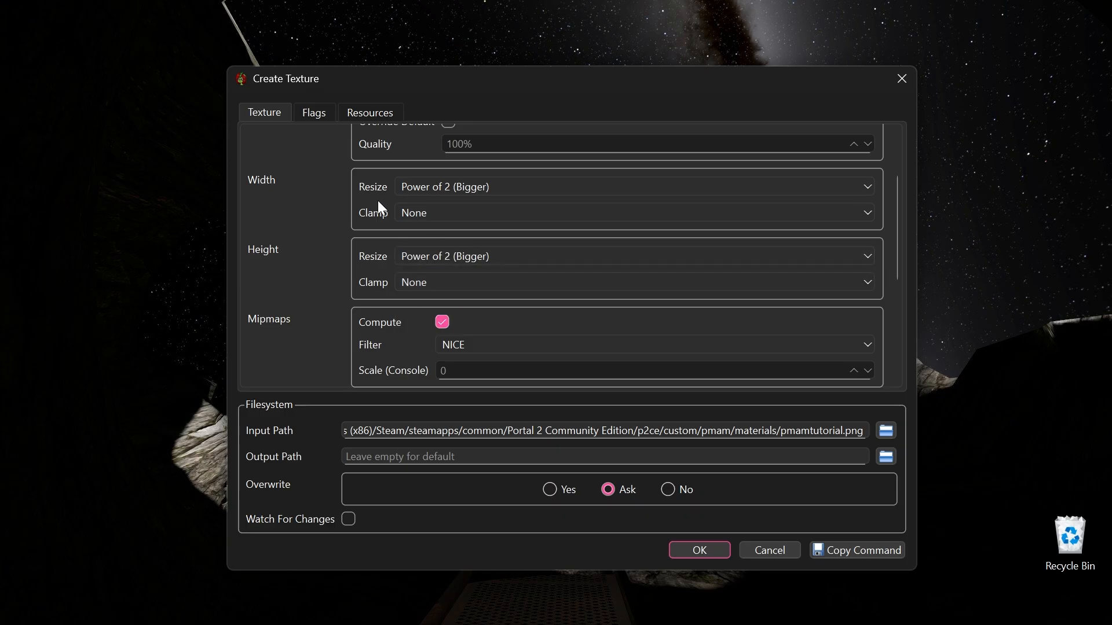
- Try the Kaiser mipmap filter and set the filter back to NICE
{"action": "scroll", "coordinate": [367, 217], "scroll_direction": "down", "scroll_amount": 3}
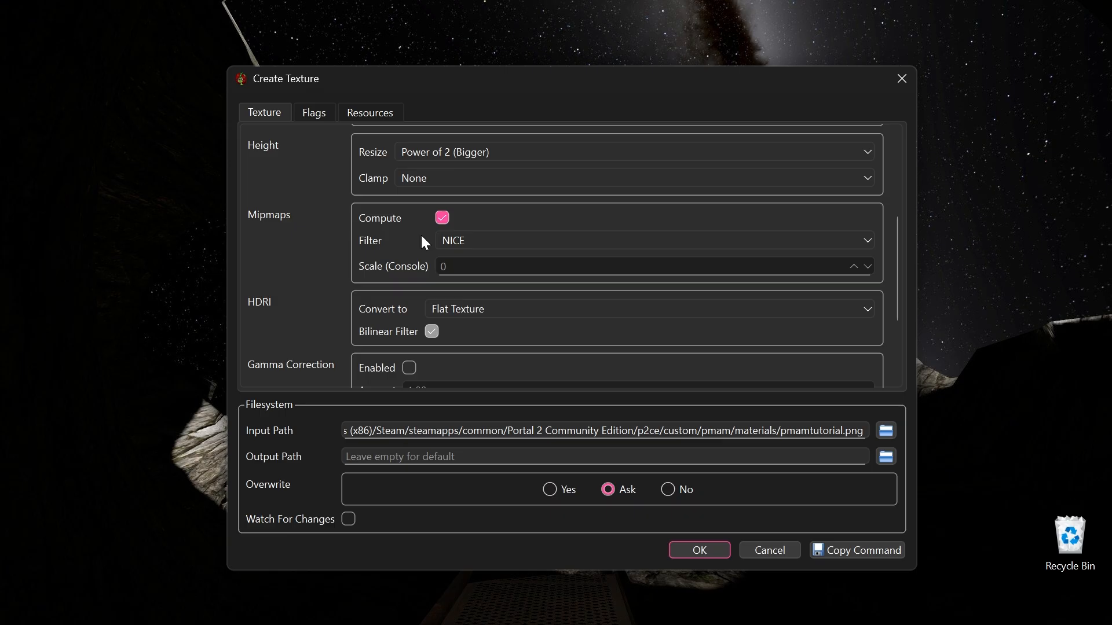
{"action": "left_click", "coordinate": [469, 244]}
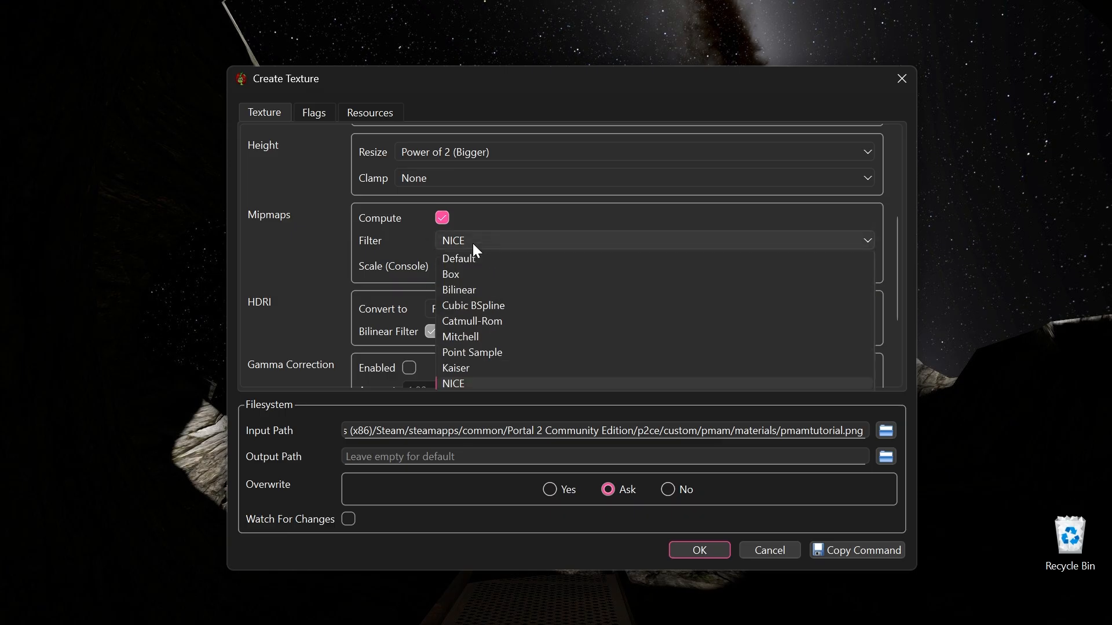
{"action": "left_click", "coordinate": [465, 367]}
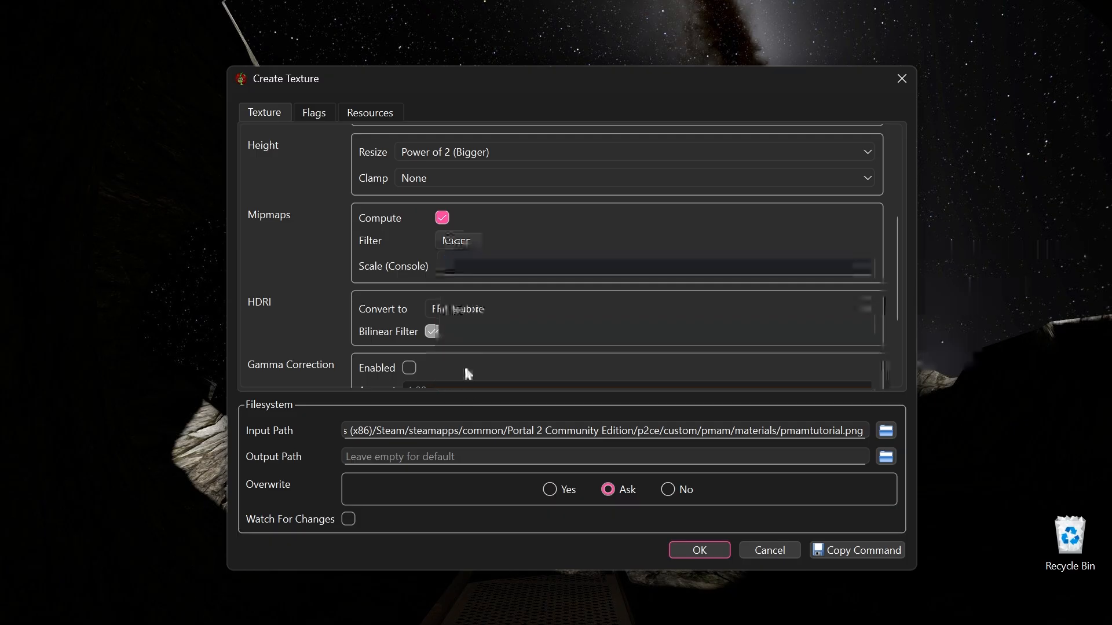
{"action": "left_click", "coordinate": [469, 249]}
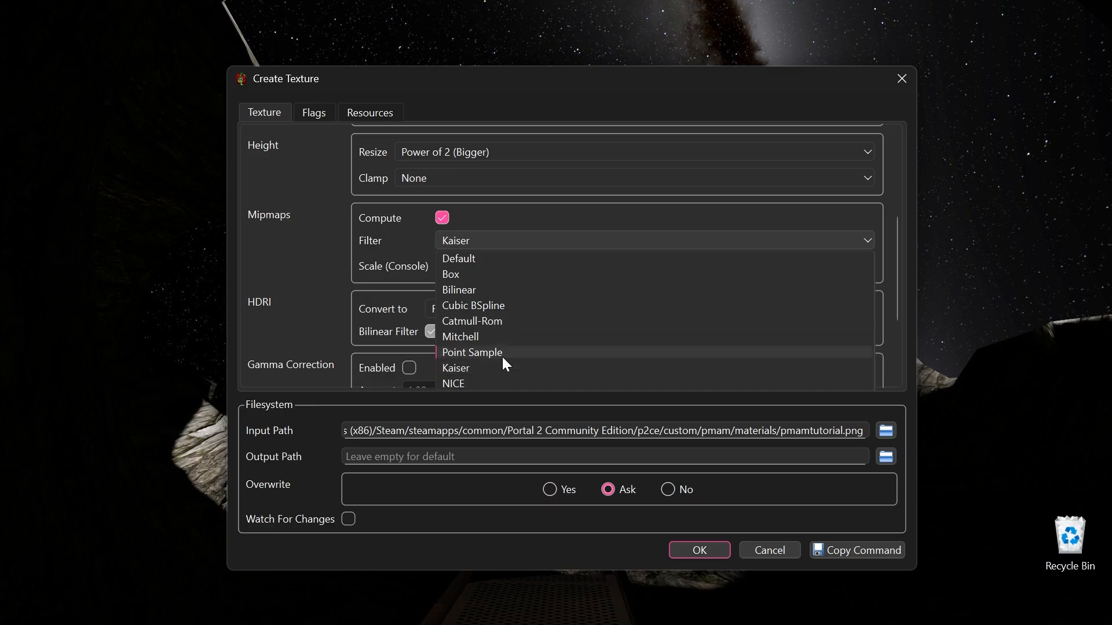
{"action": "left_click", "coordinate": [463, 386]}
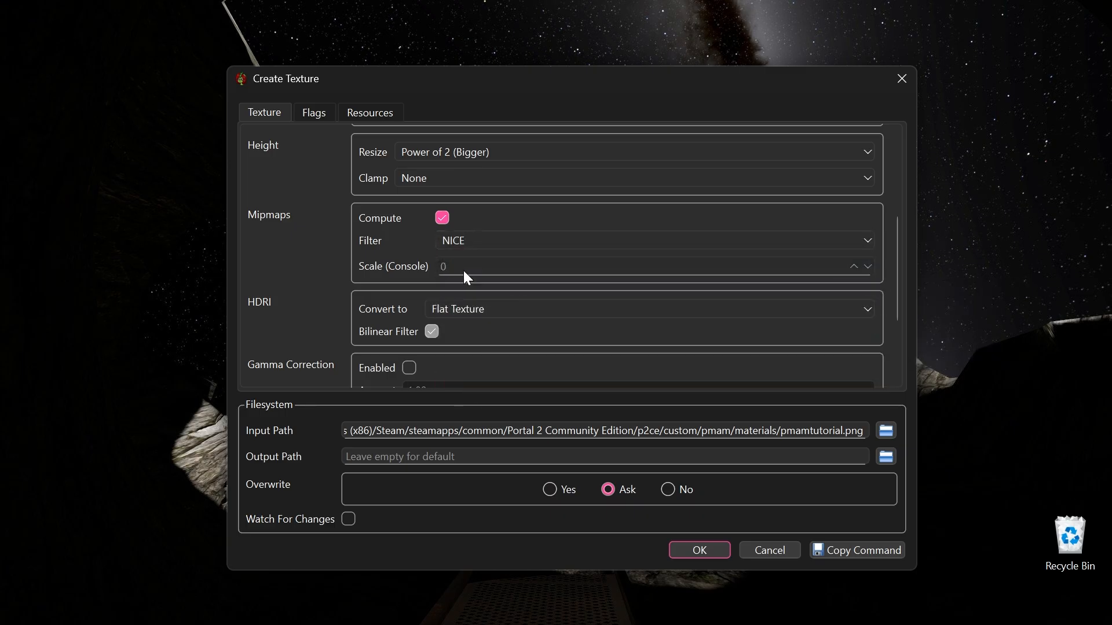
- Try converting the HDRI to a Cubemap and set the conversion back to Flat Texture
{"action": "scroll", "coordinate": [464, 270], "scroll_direction": "down", "scroll_amount": 1}
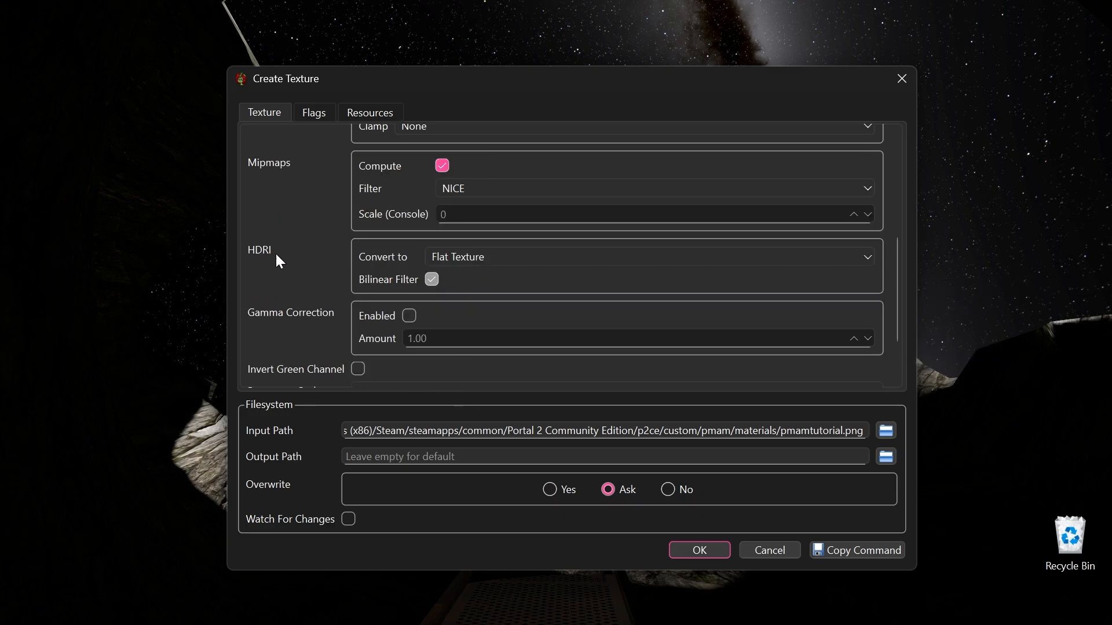
{"action": "left_click", "coordinate": [468, 261]}
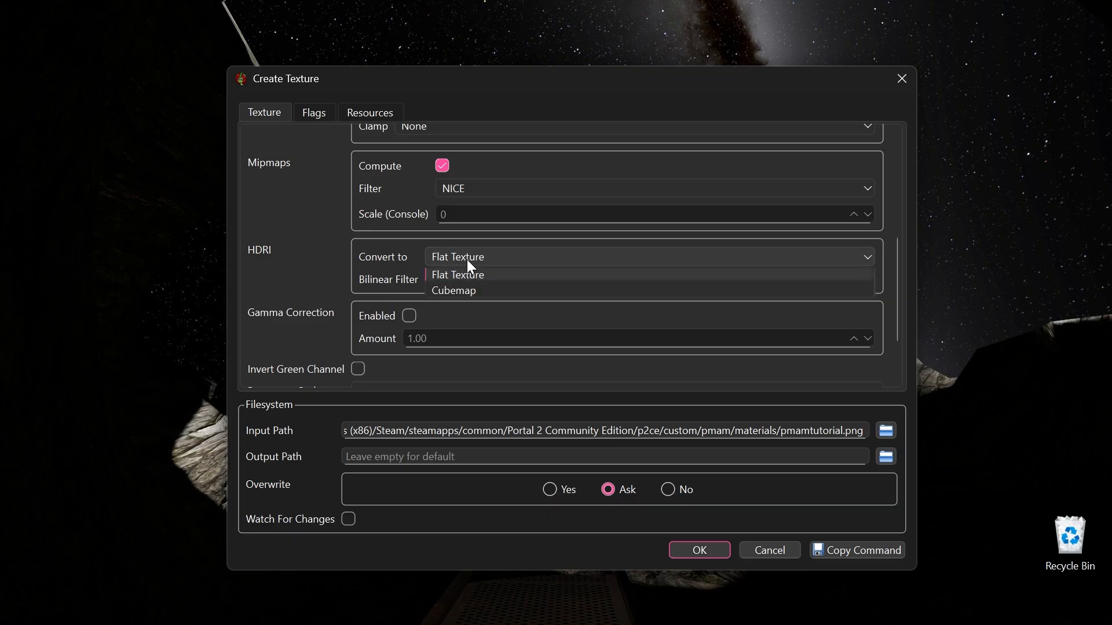
{"action": "left_click", "coordinate": [457, 290]}
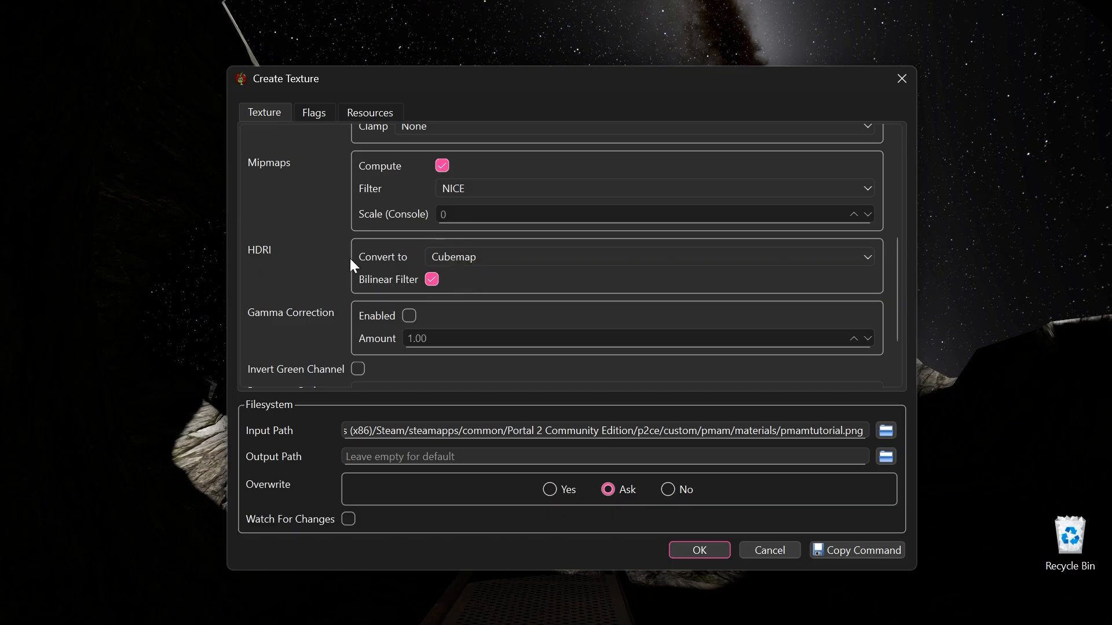
{"action": "left_click", "coordinate": [467, 263]}
{"action": "left_click", "coordinate": [472, 277]}
- Enable gamma correction, try adjusting its amount, return it to 1.00 and disable the correction again
{"action": "scroll", "coordinate": [471, 275], "scroll_direction": "down", "scroll_amount": 1}
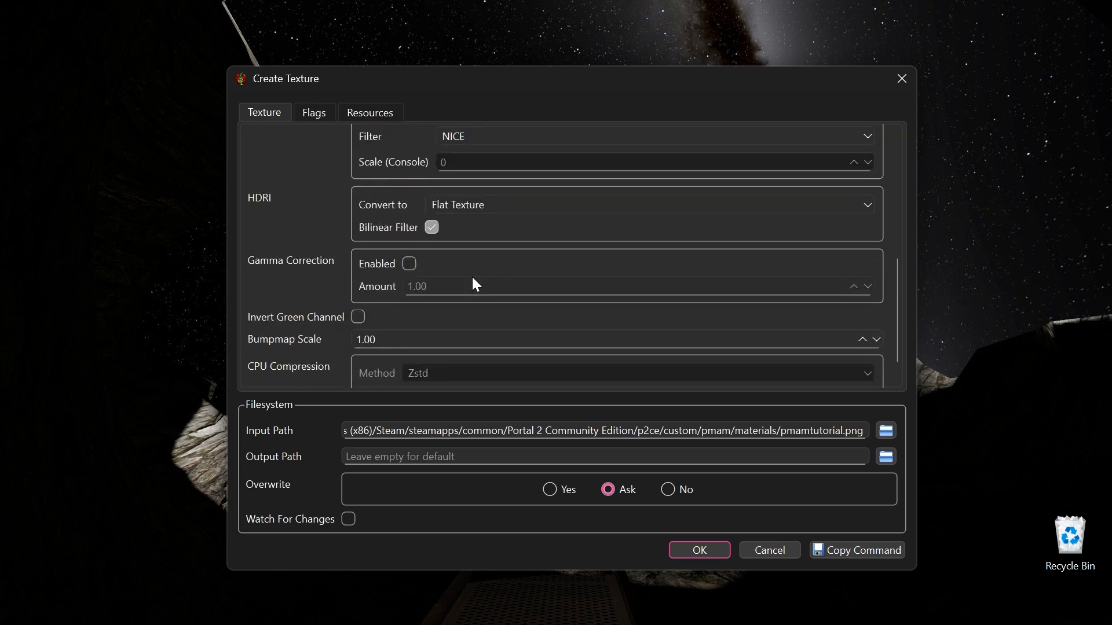
{"action": "left_click", "coordinate": [409, 263]}
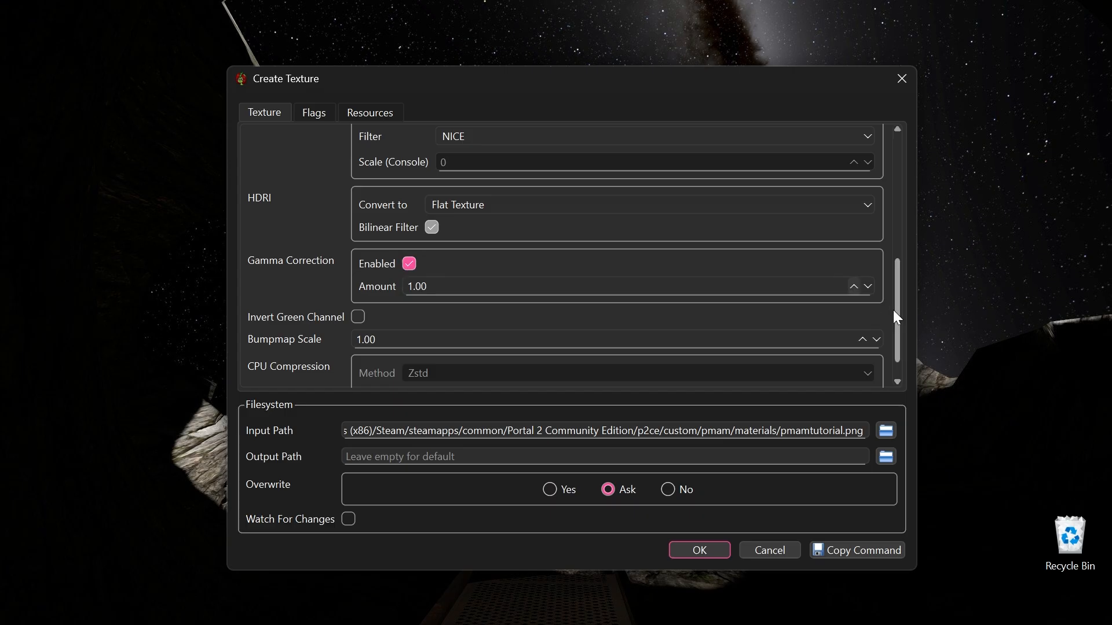
{"action": "left_click", "coordinate": [853, 286]}
{"action": "left_click", "coordinate": [867, 289]}
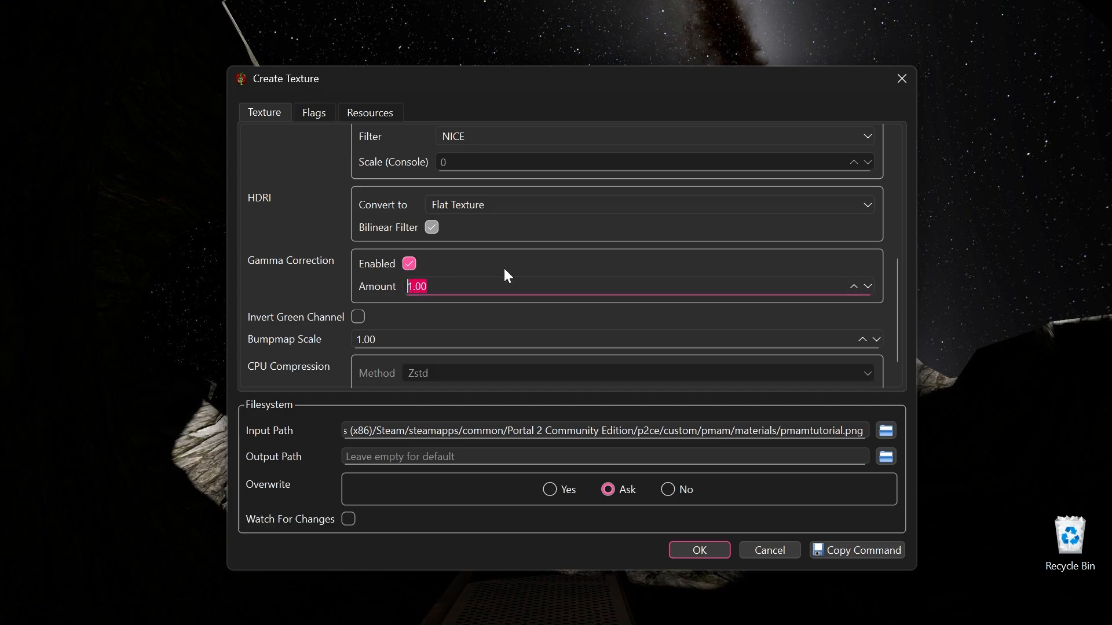
{"action": "left_click", "coordinate": [412, 264]}
- Raise the bumpmap scale to 1.20
{"action": "scroll", "coordinate": [407, 252], "scroll_direction": "down", "scroll_amount": 1}
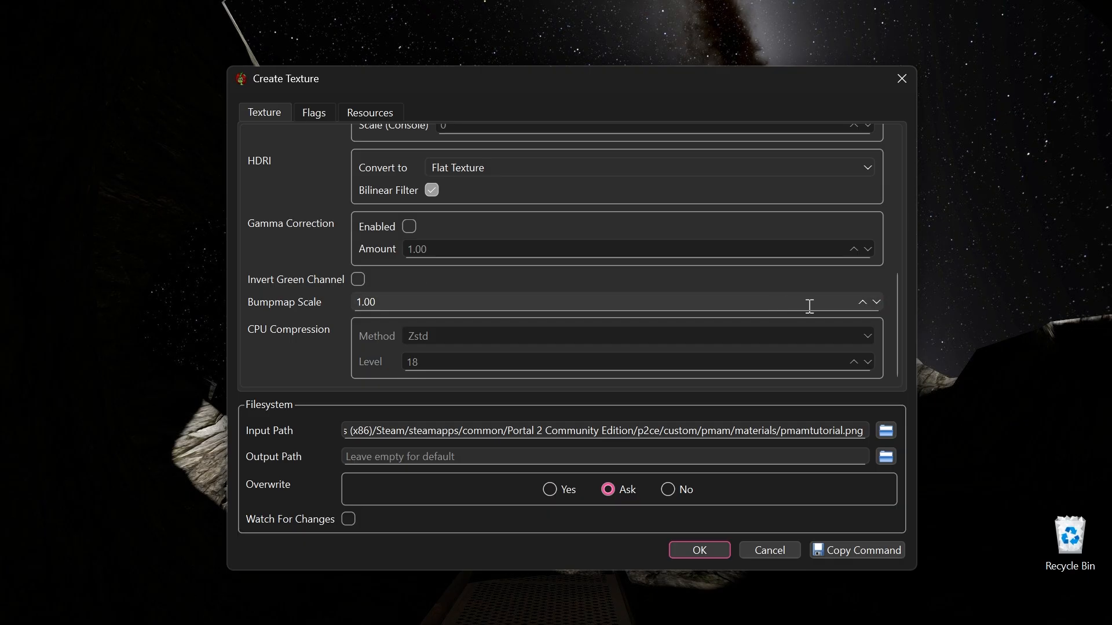
{"action": "left_click", "coordinate": [861, 305]}
{"action": "left_click", "coordinate": [860, 306]}
{"action": "left_click", "coordinate": [860, 306]}
{"action": "left_click", "coordinate": [860, 306]}
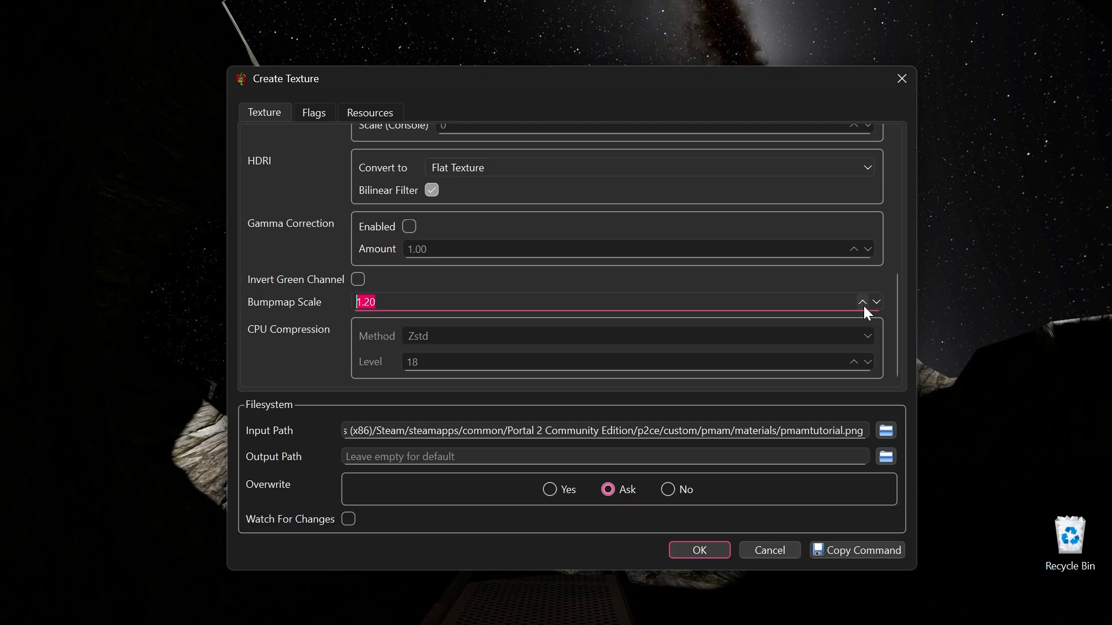
- Lower the bumpmap scale back to 1.00
{"action": "left_click", "coordinate": [872, 308]}
{"action": "left_click", "coordinate": [872, 308]}
{"action": "left_click", "coordinate": [872, 308]}
{"action": "left_click", "coordinate": [872, 308]}
{"action": "left_click", "coordinate": [668, 284]}
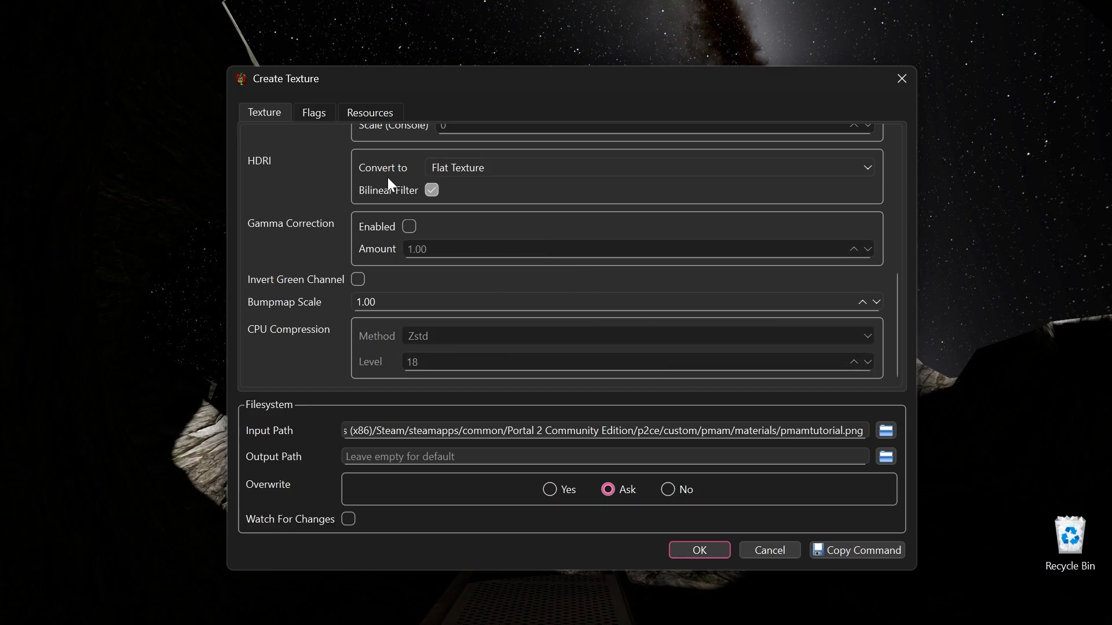
- Examine the full list of texture flags, from Point Sample to Async Skip Initial Low Res
{"action": "left_click", "coordinate": [315, 113]}
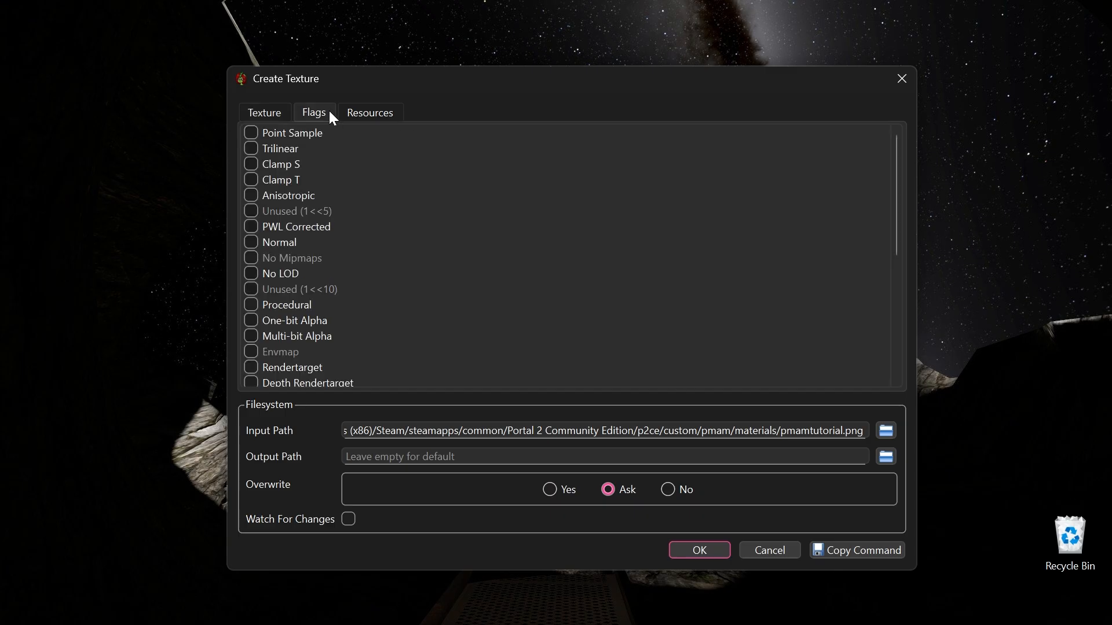
{"action": "scroll", "coordinate": [370, 229], "scroll_direction": "down", "scroll_amount": 5}
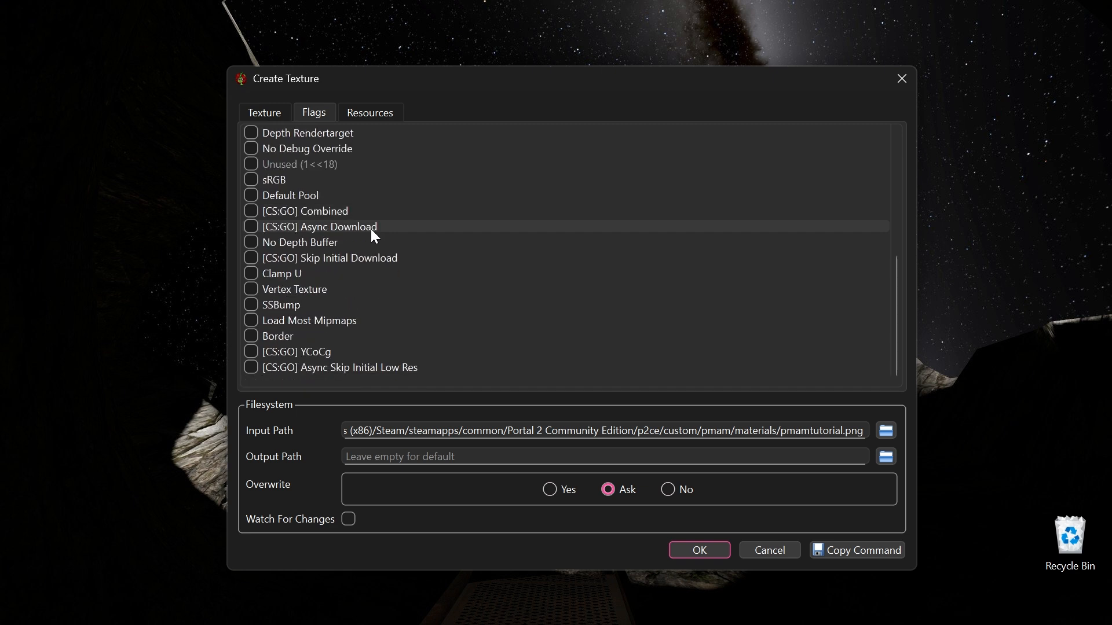
{"action": "scroll", "coordinate": [370, 228], "scroll_direction": "up", "scroll_amount": 5}
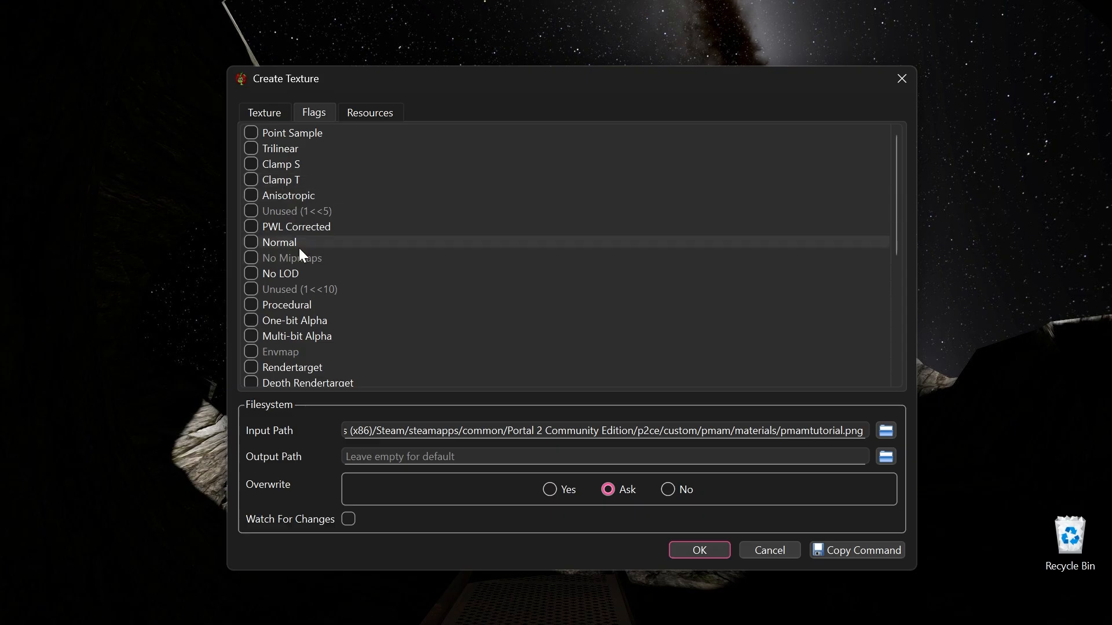
{"action": "scroll", "coordinate": [285, 211], "scroll_direction": "down", "scroll_amount": 5}
{"action": "scroll", "coordinate": [285, 211], "scroll_direction": "up", "scroll_amount": 5}
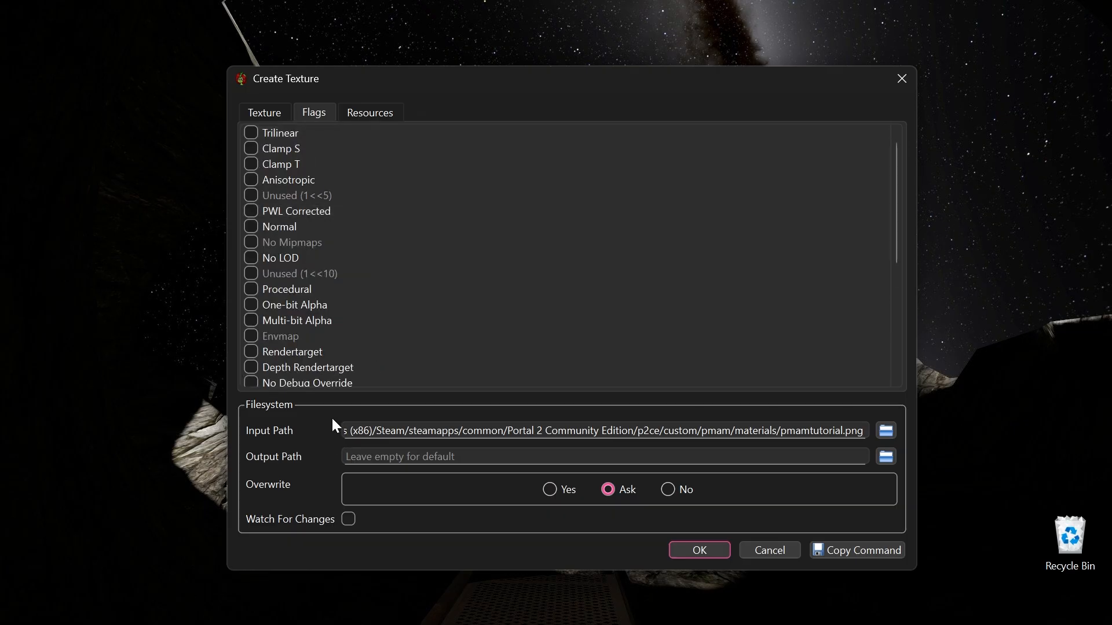
{"action": "scroll", "coordinate": [439, 130], "scroll_direction": "down", "scroll_amount": 5}
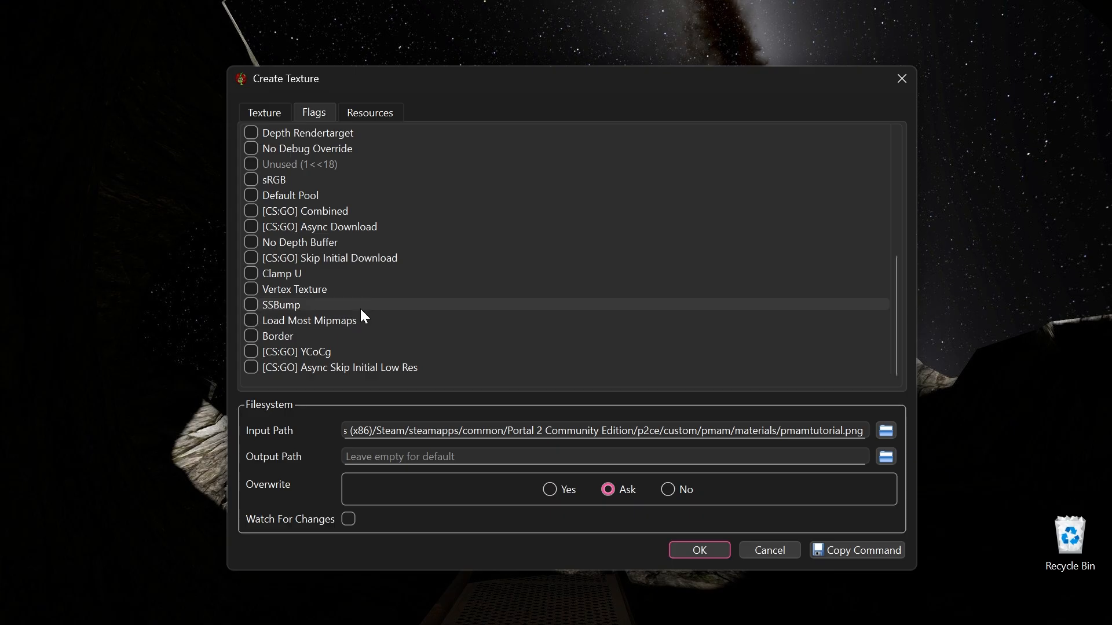
{"action": "scroll", "coordinate": [360, 307], "scroll_direction": "up", "scroll_amount": 2}
{"action": "scroll", "coordinate": [360, 308], "scroll_direction": "up", "scroll_amount": 4}
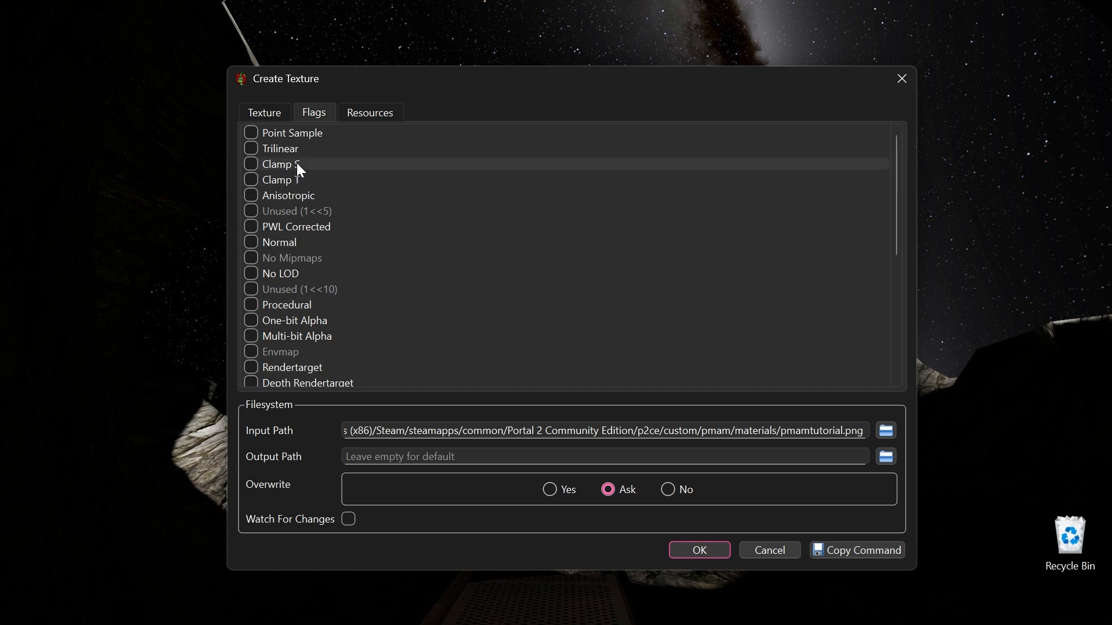
- Try enabling the Clamp S and Clamp T flags, and clear both of them again
{"action": "left_click", "coordinate": [250, 165]}
{"action": "left_click", "coordinate": [249, 185]}
{"action": "left_click", "coordinate": [247, 182]}
{"action": "left_click", "coordinate": [247, 177]}
{"action": "left_click", "coordinate": [246, 168]}
{"action": "left_click", "coordinate": [246, 166]}
{"action": "left_click", "coordinate": [246, 176]}
{"action": "left_click", "coordinate": [246, 168]}
{"action": "left_click", "coordinate": [246, 176]}
{"action": "left_click", "coordinate": [247, 167]}
{"action": "left_click", "coordinate": [245, 173]}
{"action": "left_click", "coordinate": [246, 166]}
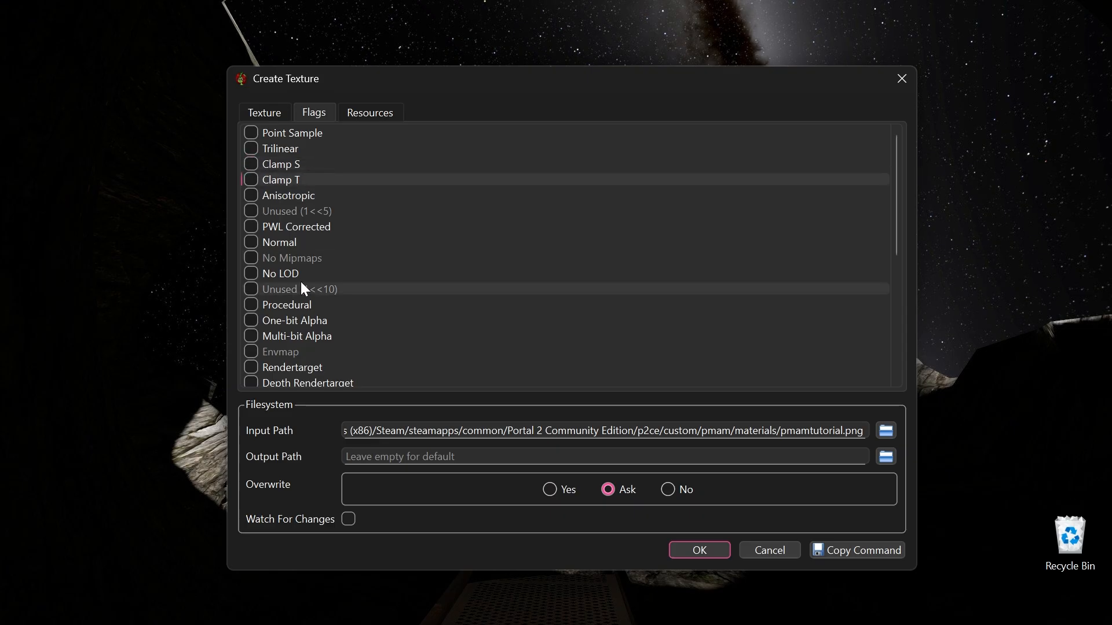
{"action": "left_click", "coordinate": [271, 168]}
{"action": "left_click", "coordinate": [269, 174]}
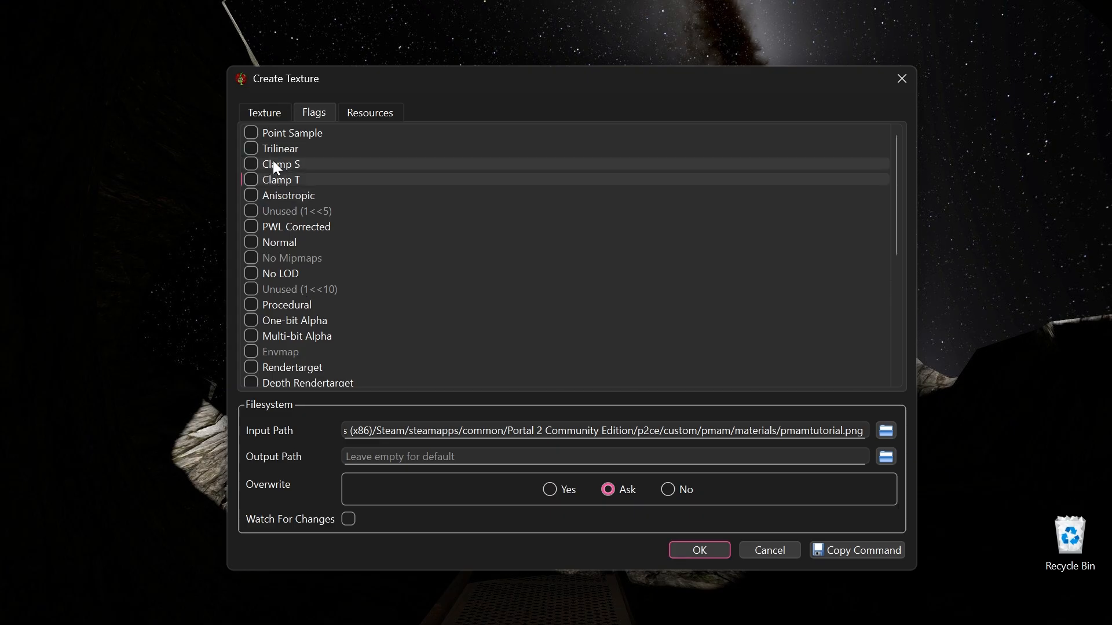
{"action": "left_click", "coordinate": [257, 162]}
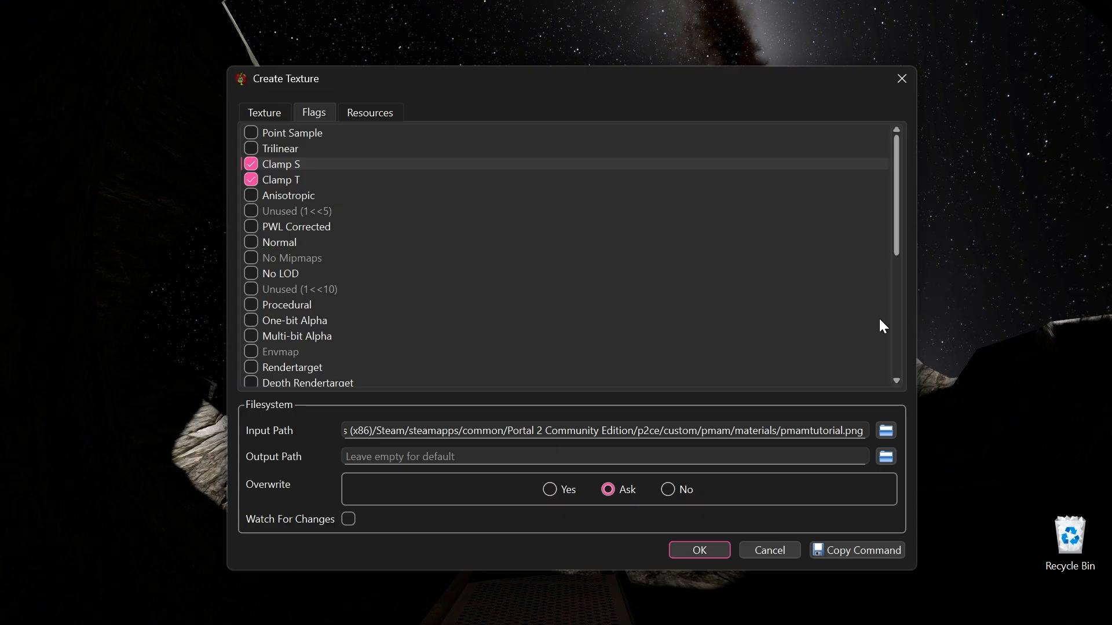
{"action": "left_click", "coordinate": [249, 177]}
{"action": "left_click", "coordinate": [249, 162]}
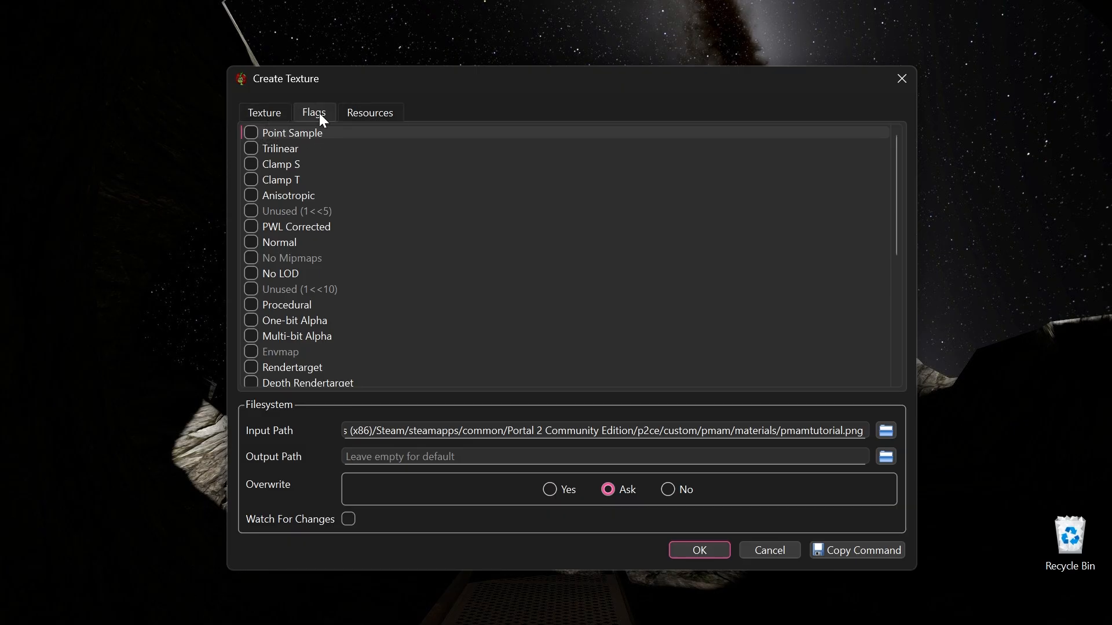
- Look over the remaining texture flags and the resource options, including LOD control info, CRC32 and particle sheet path
{"action": "scroll", "coordinate": [360, 168], "scroll_direction": "down", "scroll_amount": 5}
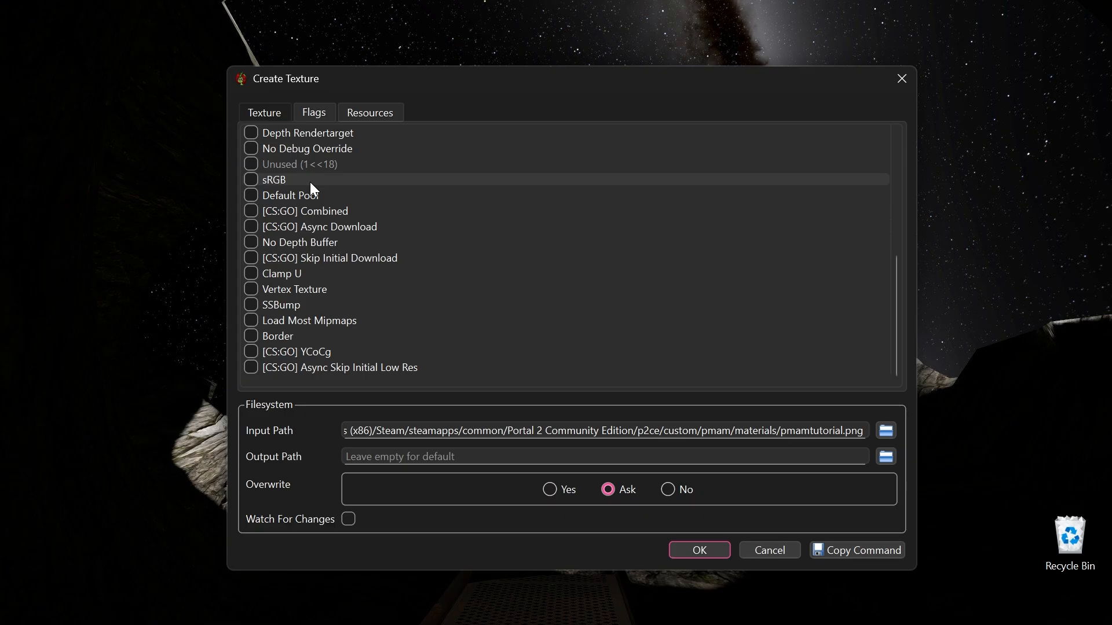
{"action": "scroll", "coordinate": [310, 181], "scroll_direction": "up", "scroll_amount": 5}
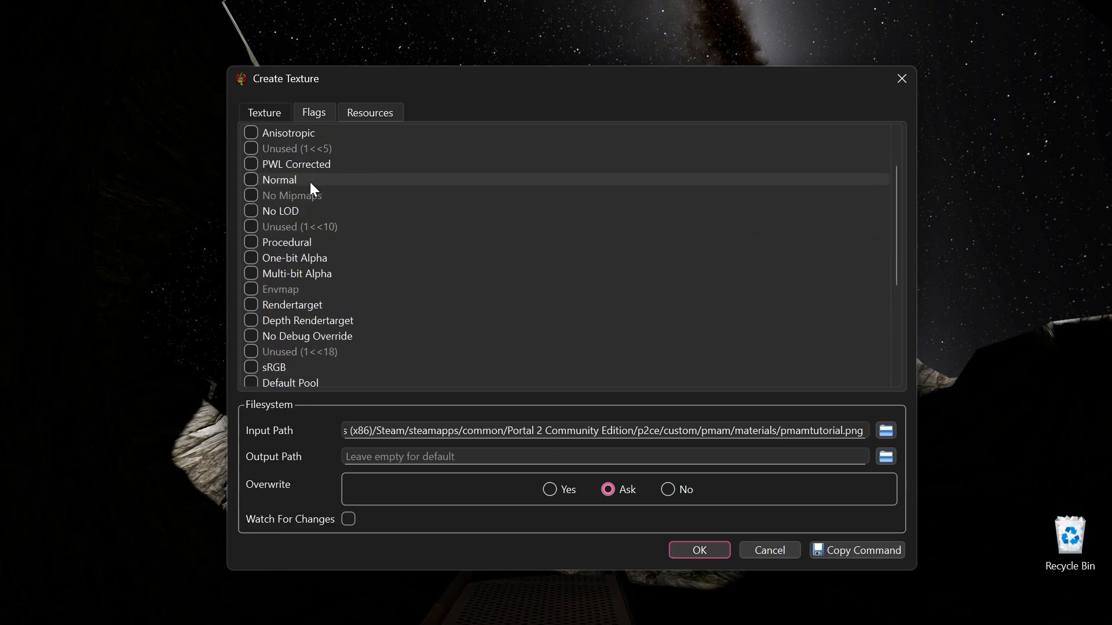
{"action": "left_click", "coordinate": [341, 118]}
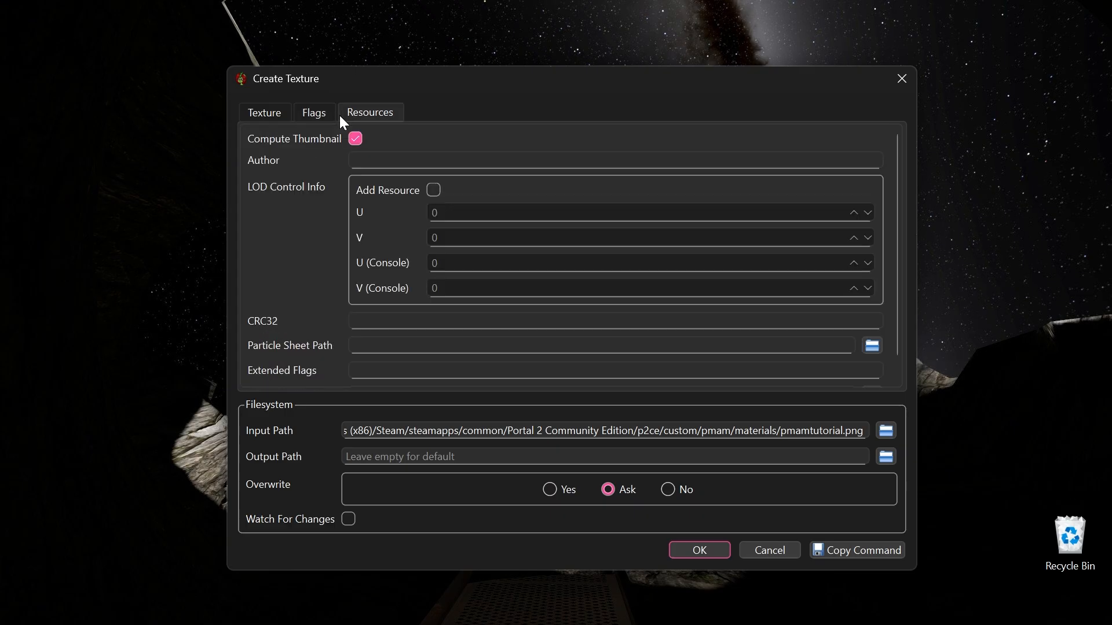
{"action": "scroll", "coordinate": [455, 168], "scroll_direction": "down", "scroll_amount": 1}
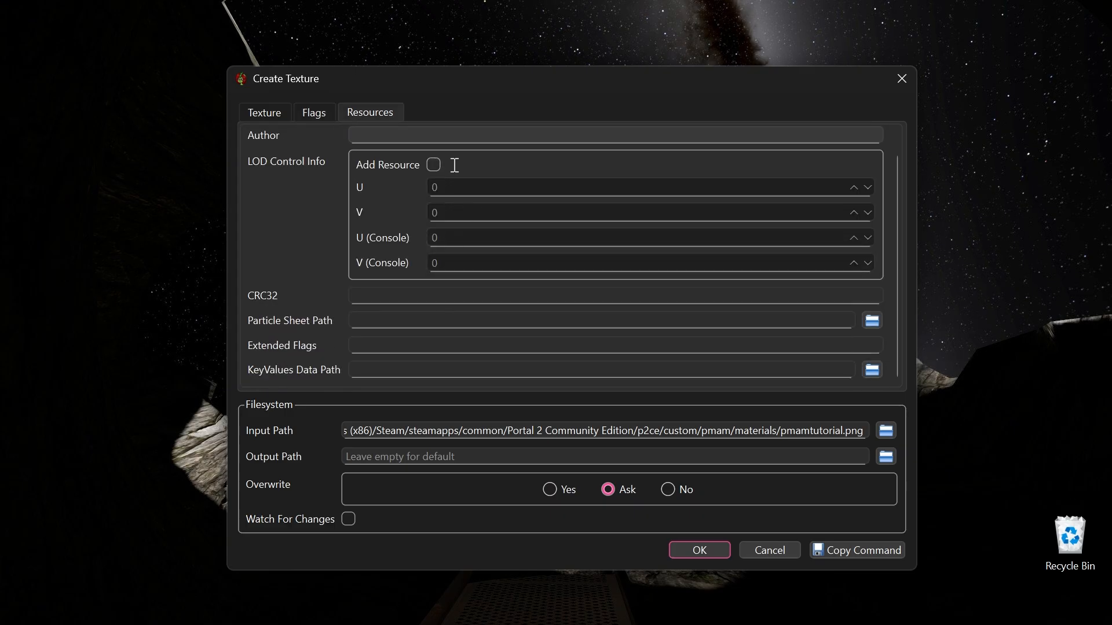
{"action": "scroll", "coordinate": [429, 232], "scroll_direction": "up", "scroll_amount": 1}
{"action": "scroll", "coordinate": [384, 297], "scroll_direction": "down", "scroll_amount": 1}
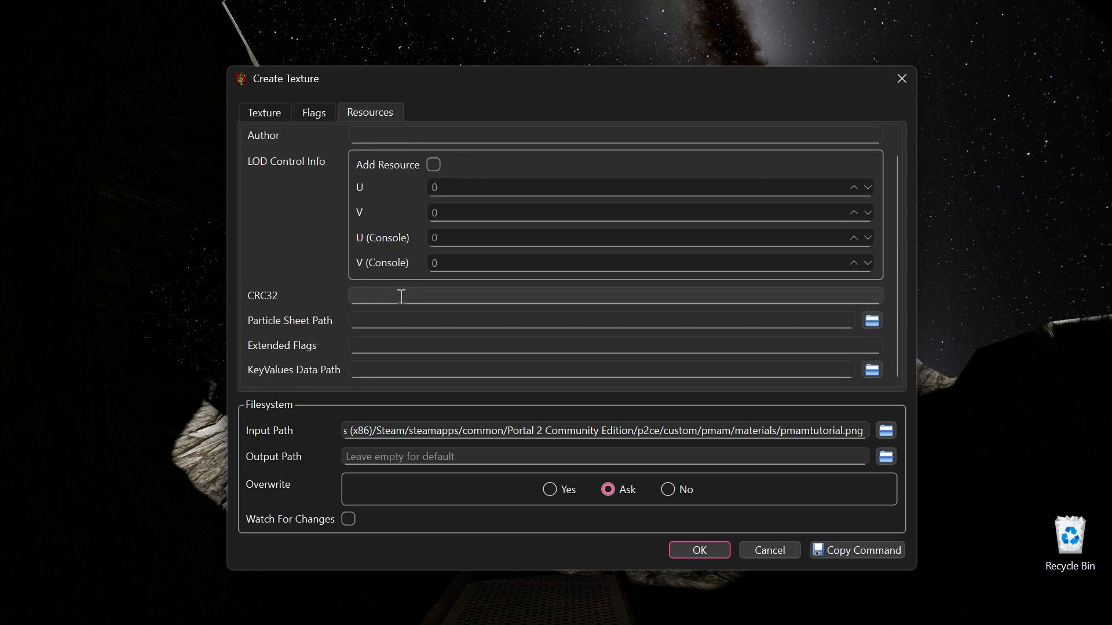
{"action": "scroll", "coordinate": [406, 330], "scroll_direction": "up", "scroll_amount": 1}
- Create the VTF texture from pmamtutorial.png with the chosen settings and inspect the image in the preview
{"action": "left_click", "coordinate": [249, 115]}
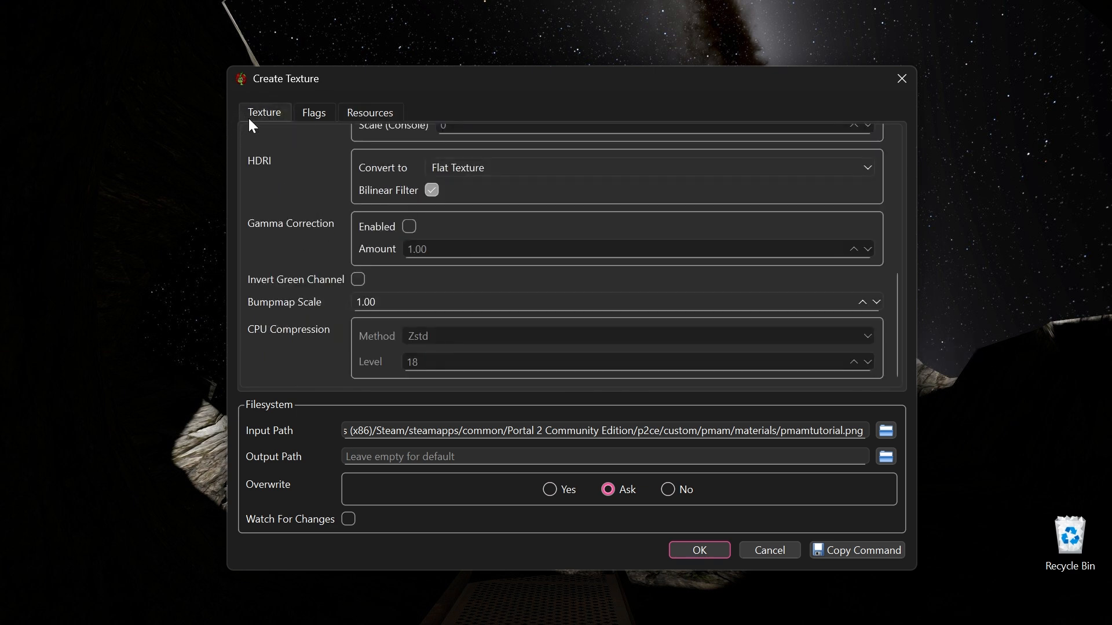
{"action": "left_click", "coordinate": [716, 547]}
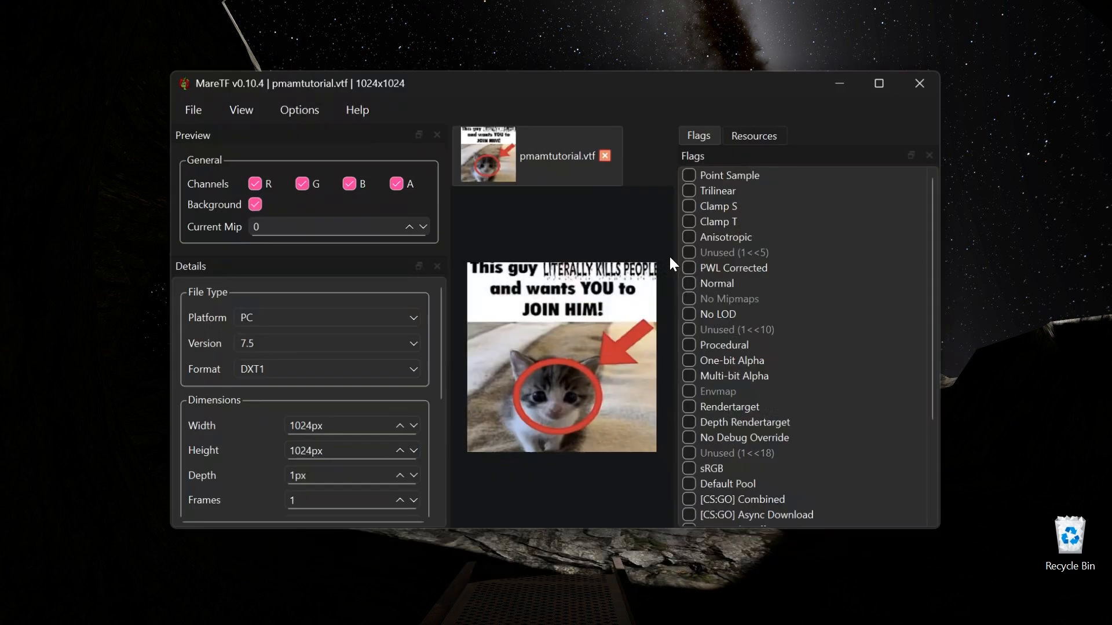
{"action": "scroll", "coordinate": [554, 364], "scroll_direction": "up", "scroll_amount": 4}
{"action": "scroll", "coordinate": [555, 364], "scroll_direction": "down", "scroll_amount": 5}
{"action": "scroll", "coordinate": [555, 364], "scroll_direction": "up", "scroll_amount": 1}
{"action": "scroll", "coordinate": [555, 363], "scroll_direction": "up", "scroll_amount": 1}
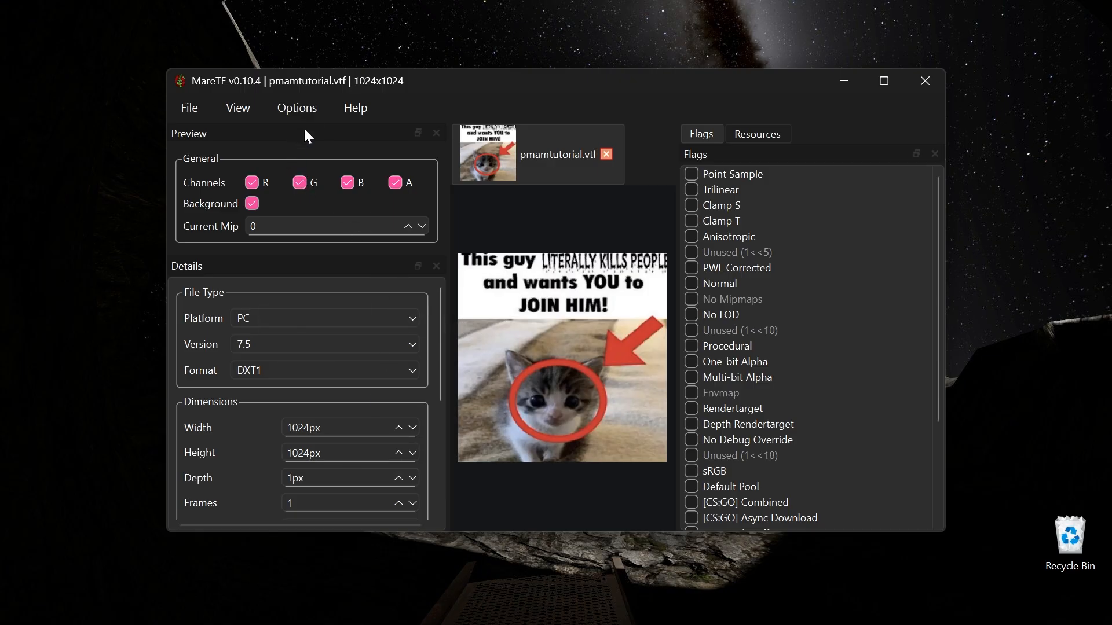
- Preview the texture's mipmap levels by raising the current mip to 5 and lowering it again
{"action": "left_click", "coordinate": [239, 109]}
{"action": "left_click", "coordinate": [245, 114]}
{"action": "left_click", "coordinate": [413, 225]}
{"action": "left_click", "coordinate": [414, 226]}
{"action": "left_click", "coordinate": [414, 225]}
{"action": "left_click", "coordinate": [414, 225]}
{"action": "left_click", "coordinate": [413, 226]}
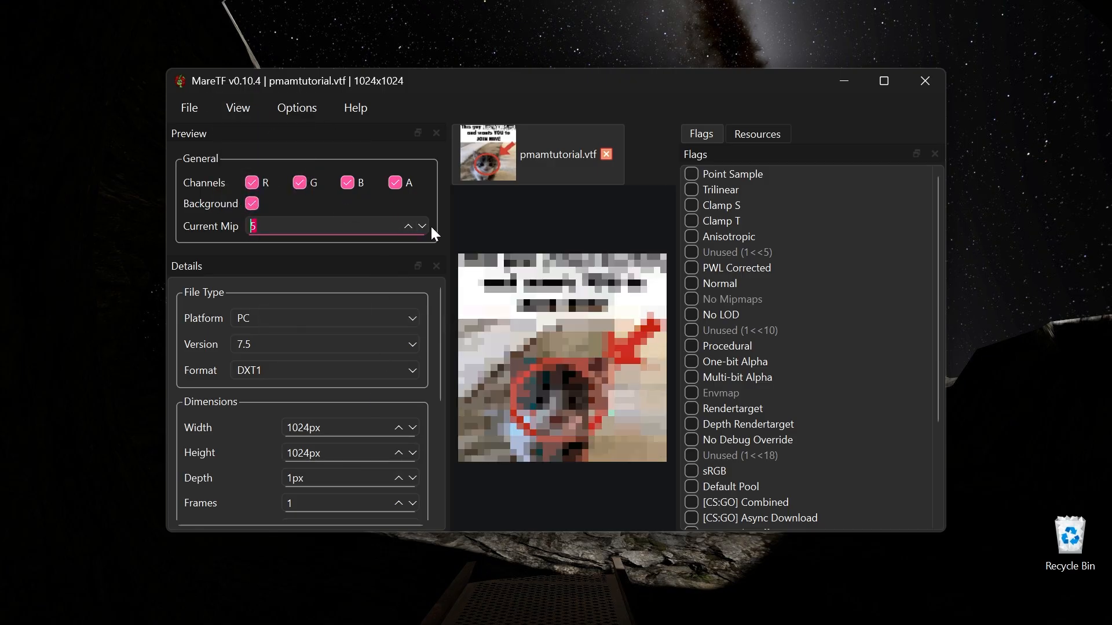
{"action": "left_click", "coordinate": [424, 225]}
{"action": "left_click", "coordinate": [423, 225]}
{"action": "left_click", "coordinate": [424, 224]}
{"action": "left_click", "coordinate": [424, 224]}
{"action": "left_click", "coordinate": [424, 224]}
{"action": "left_click", "coordinate": [404, 223]}
{"action": "left_click", "coordinate": [403, 225]}
{"action": "left_click", "coordinate": [404, 225]}
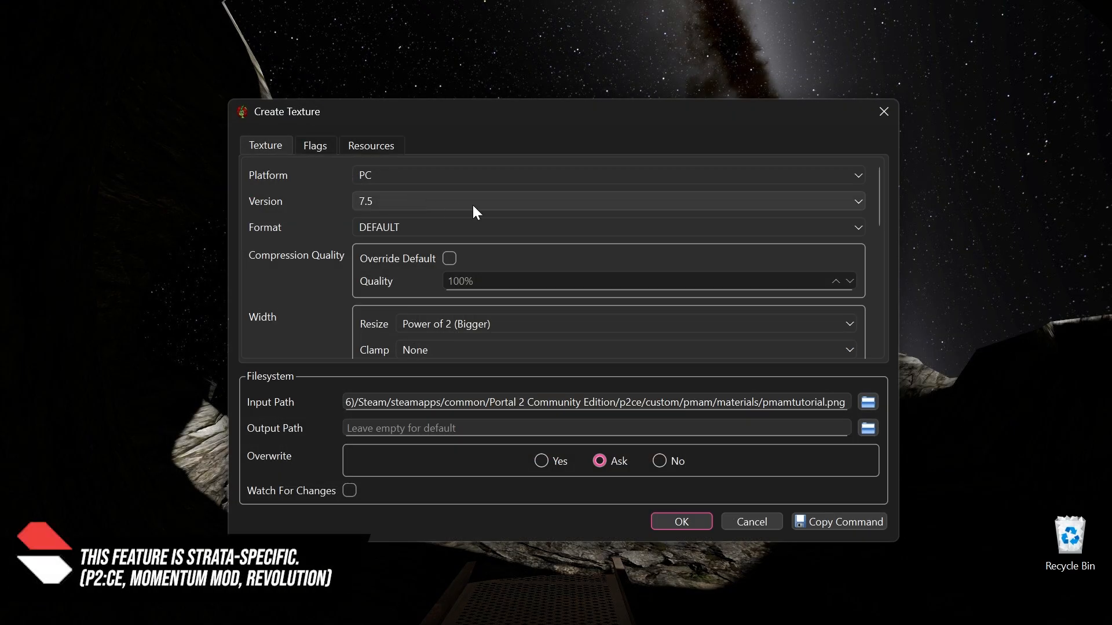
- Set the texture version to 7.6 for the new texture from pmamtutorial.png
{"action": "left_click", "coordinate": [474, 199]}
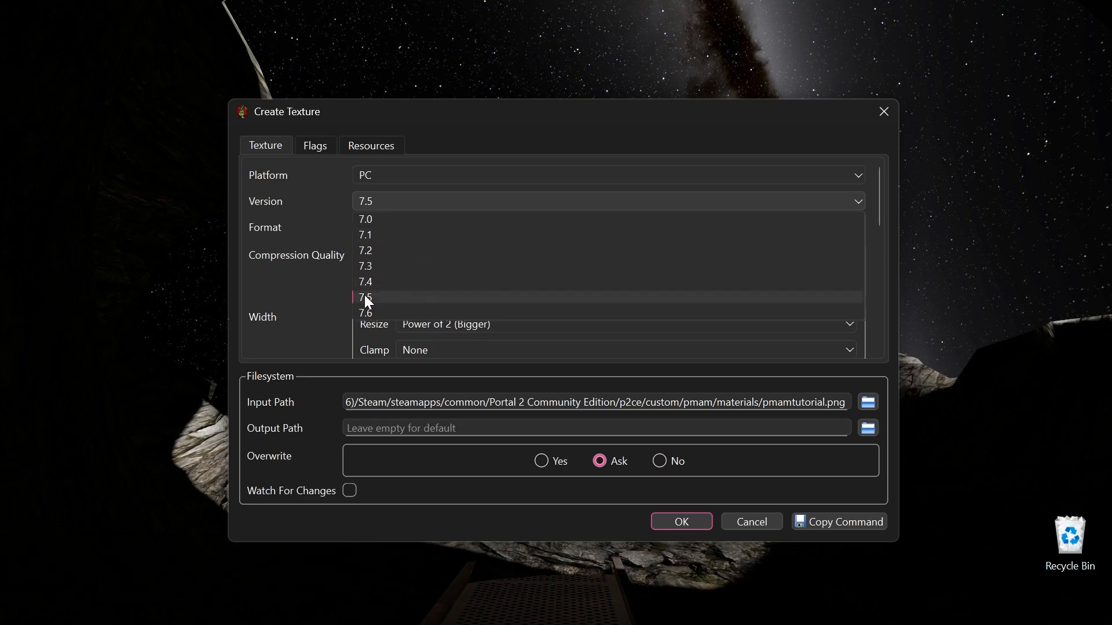
{"action": "left_click", "coordinate": [377, 313]}
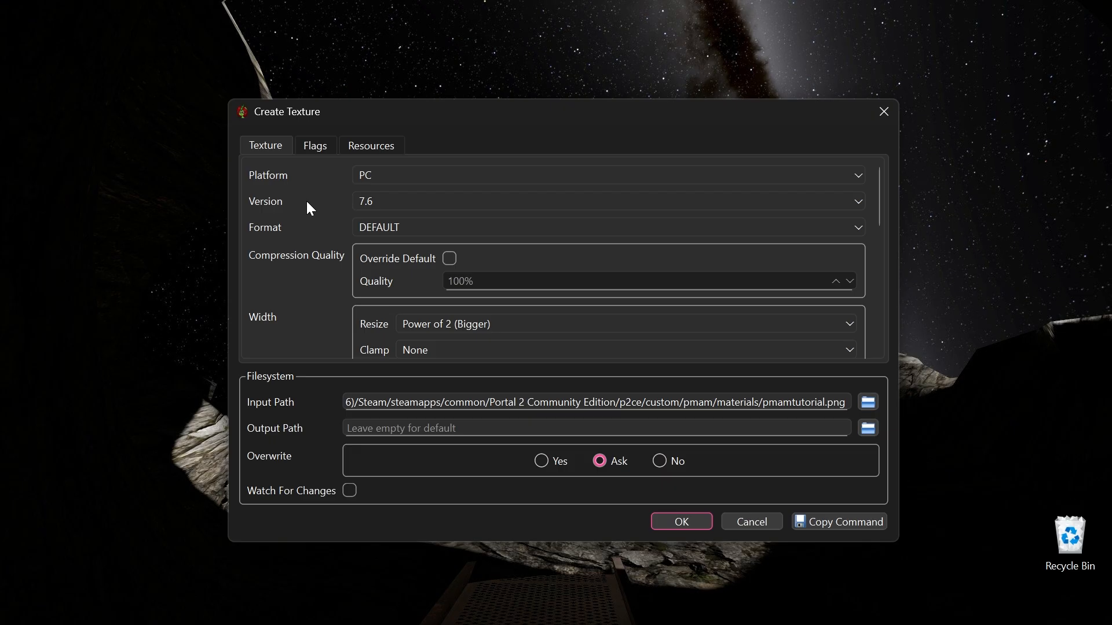
{"action": "scroll", "coordinate": [306, 199], "scroll_direction": "down", "scroll_amount": 2}
{"action": "scroll", "coordinate": [306, 199], "scroll_direction": "up", "scroll_amount": 2}
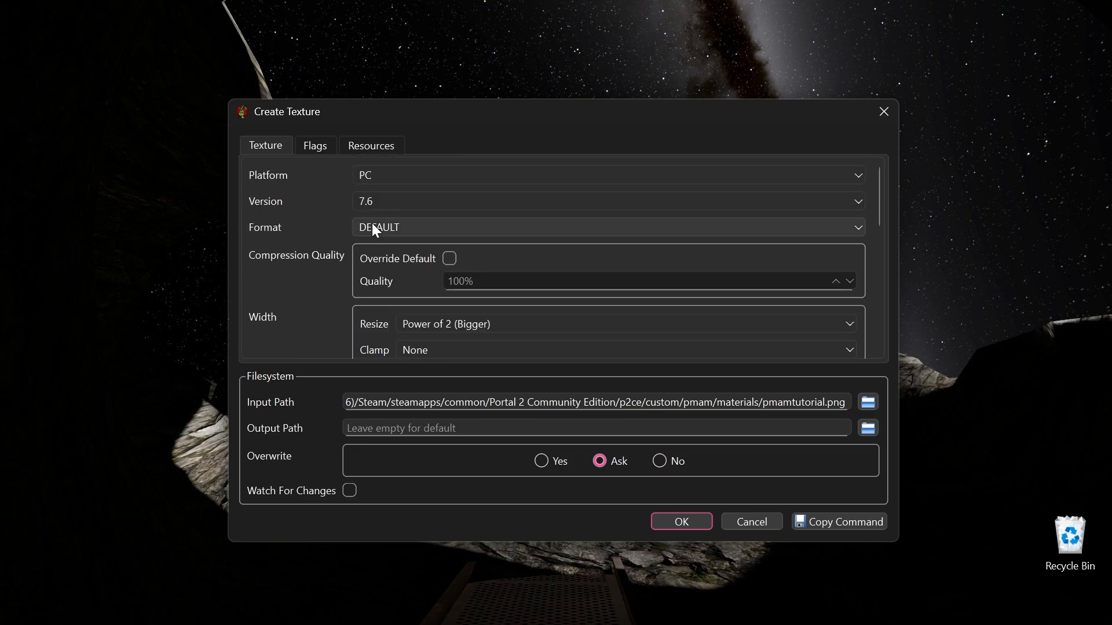
- Browse the available image formats and choose BC7 as the texture format
{"action": "left_click", "coordinate": [371, 226]}
{"action": "scroll", "coordinate": [382, 307], "scroll_direction": "down", "scroll_amount": 5}
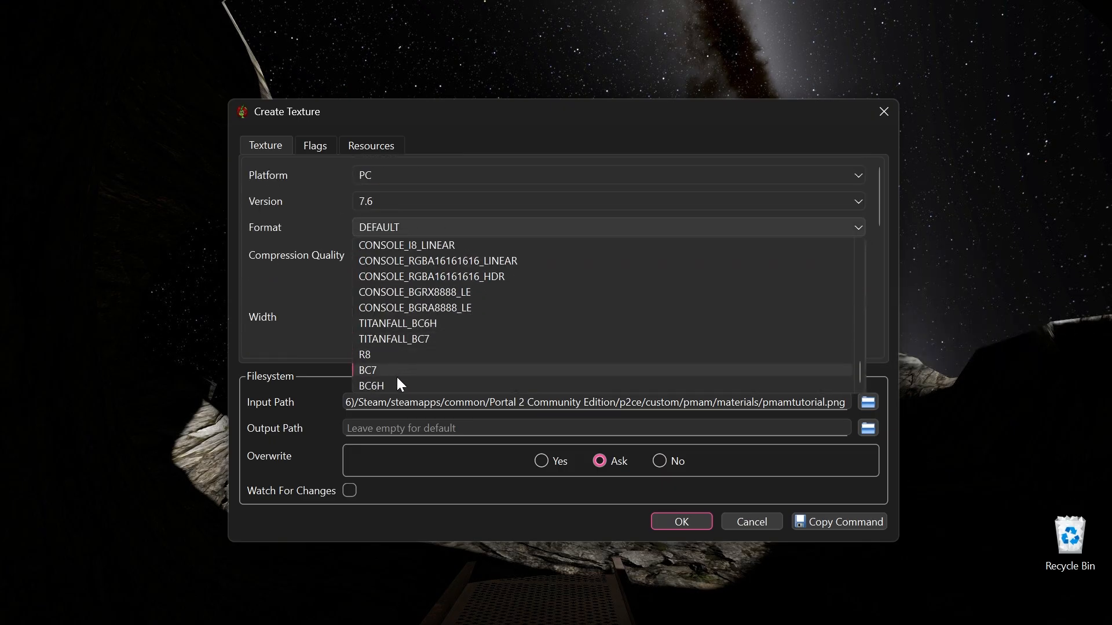
{"action": "scroll", "coordinate": [388, 360], "scroll_direction": "up", "scroll_amount": 8}
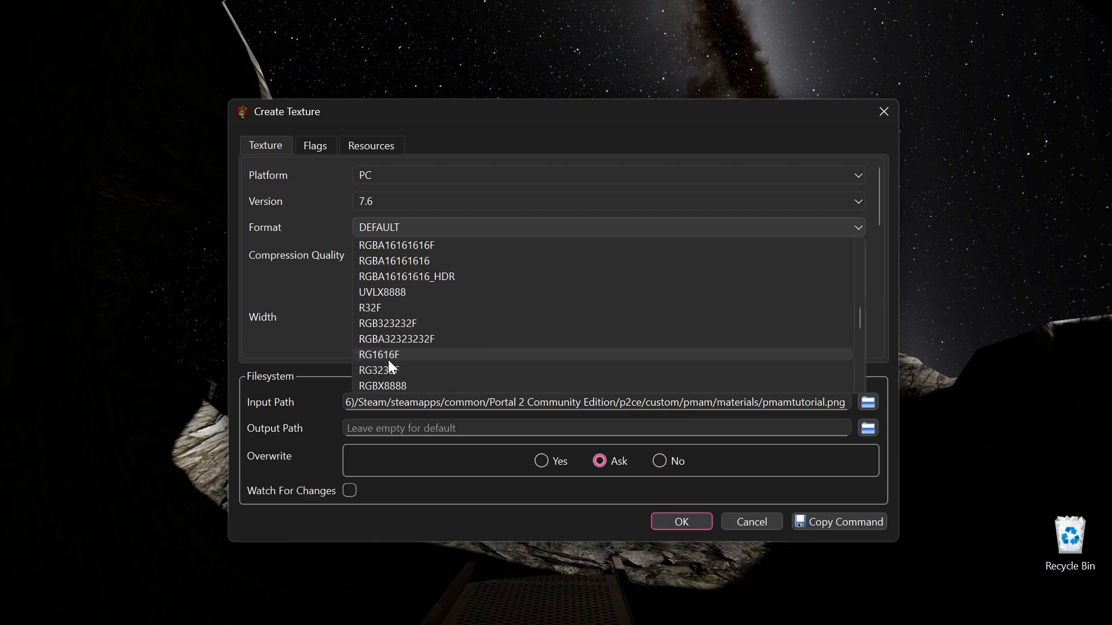
{"action": "scroll", "coordinate": [385, 337], "scroll_direction": "down", "scroll_amount": 8}
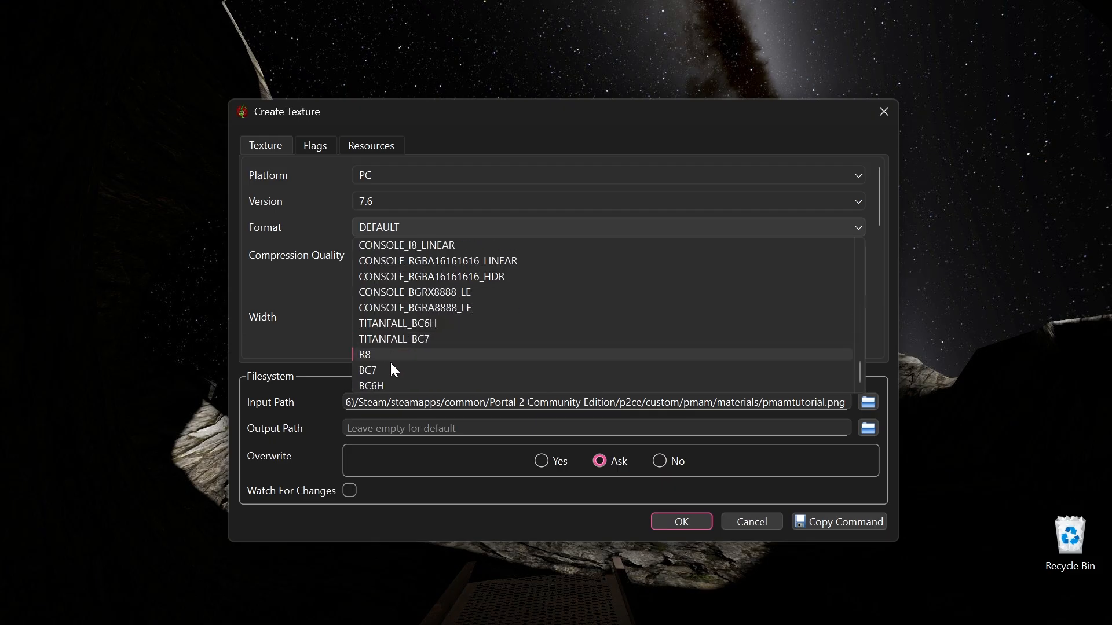
{"action": "left_click", "coordinate": [396, 370]}
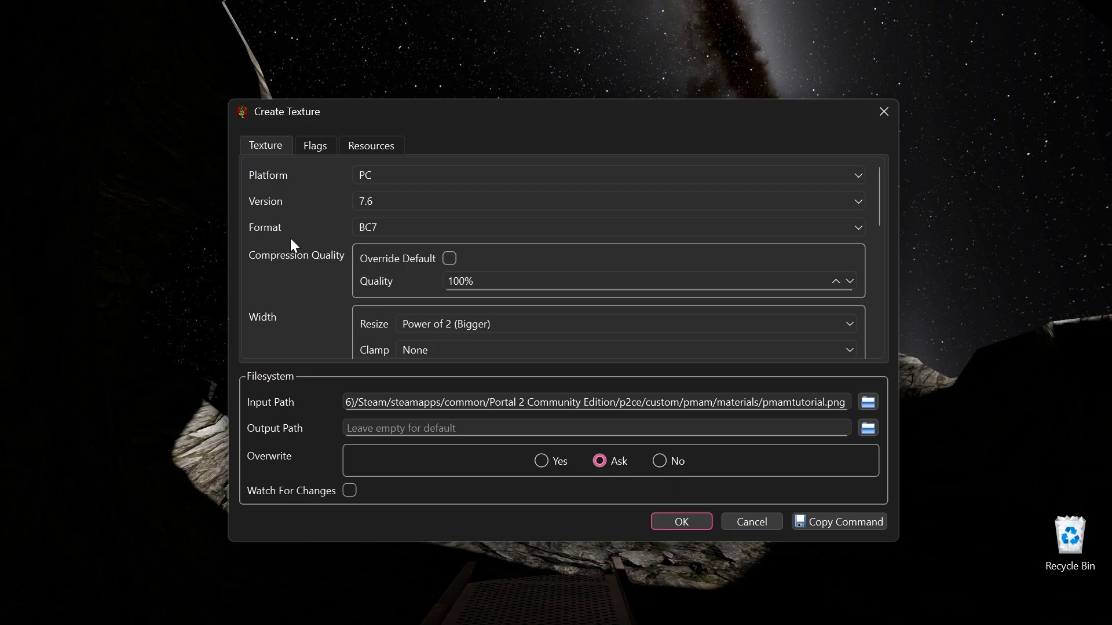
- Try the BC6H format, return to BC7 and look over the remaining texture settings
{"action": "left_click", "coordinate": [385, 231]}
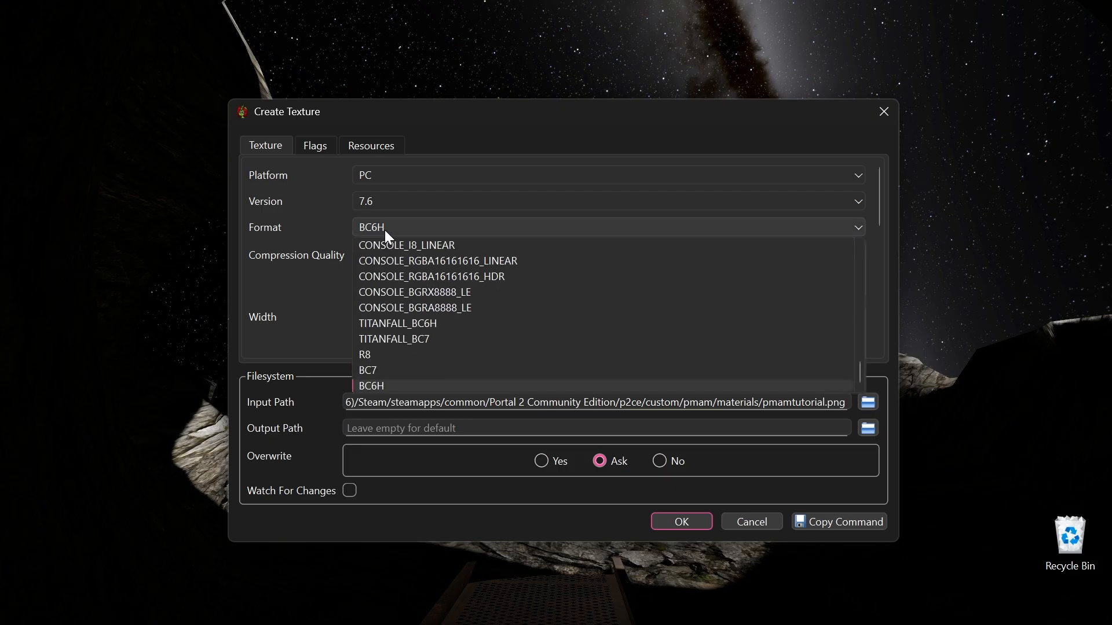
{"action": "left_click", "coordinate": [362, 370]}
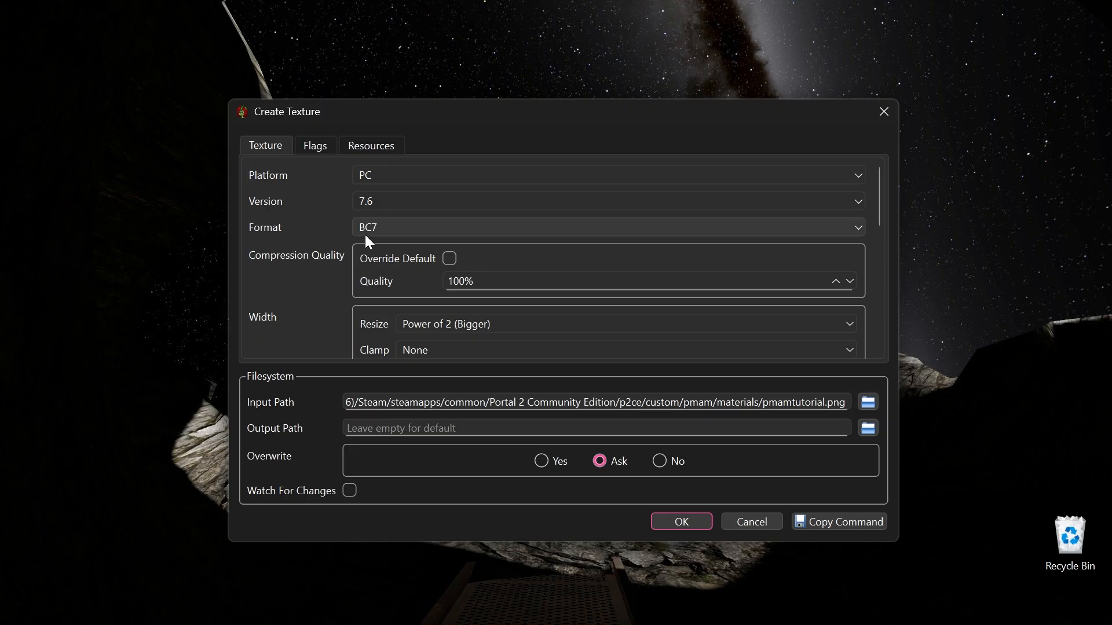
{"action": "scroll", "coordinate": [314, 262], "scroll_direction": "down", "scroll_amount": 5}
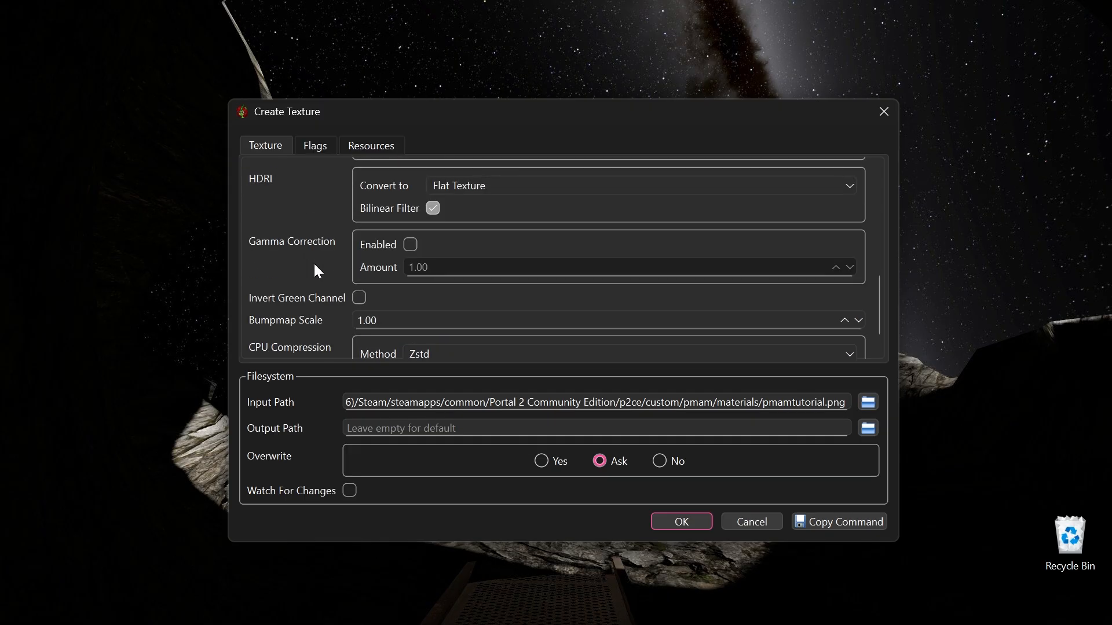
{"action": "scroll", "coordinate": [314, 261], "scroll_direction": "up", "scroll_amount": 5}
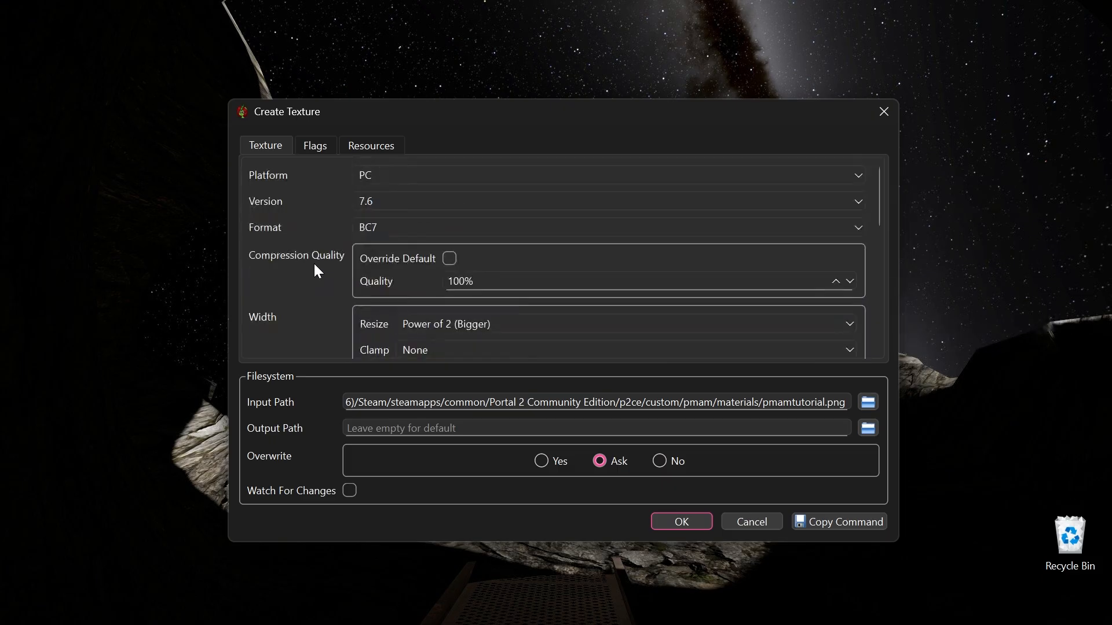
- Set the texture format to BC6H and review the mipmap, HDRI, gamma and compression settings
{"action": "left_click", "coordinate": [376, 227]}
{"action": "left_click", "coordinate": [378, 385]}
{"action": "scroll", "coordinate": [275, 232], "scroll_direction": "down", "scroll_amount": 5}
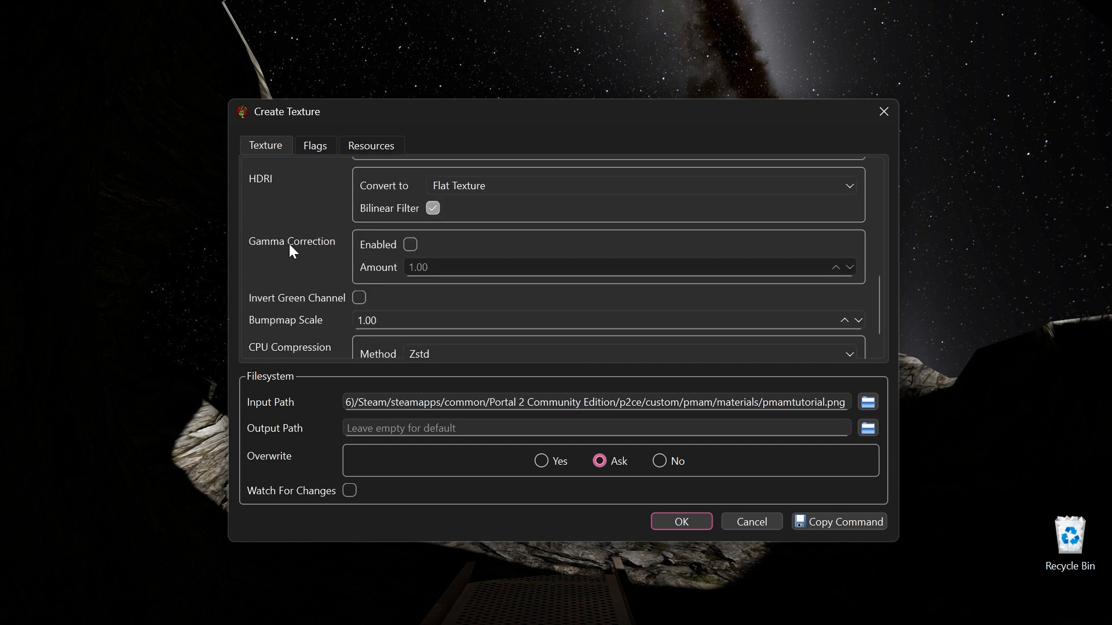
{"action": "scroll", "coordinate": [277, 307], "scroll_direction": "up", "scroll_amount": 2}
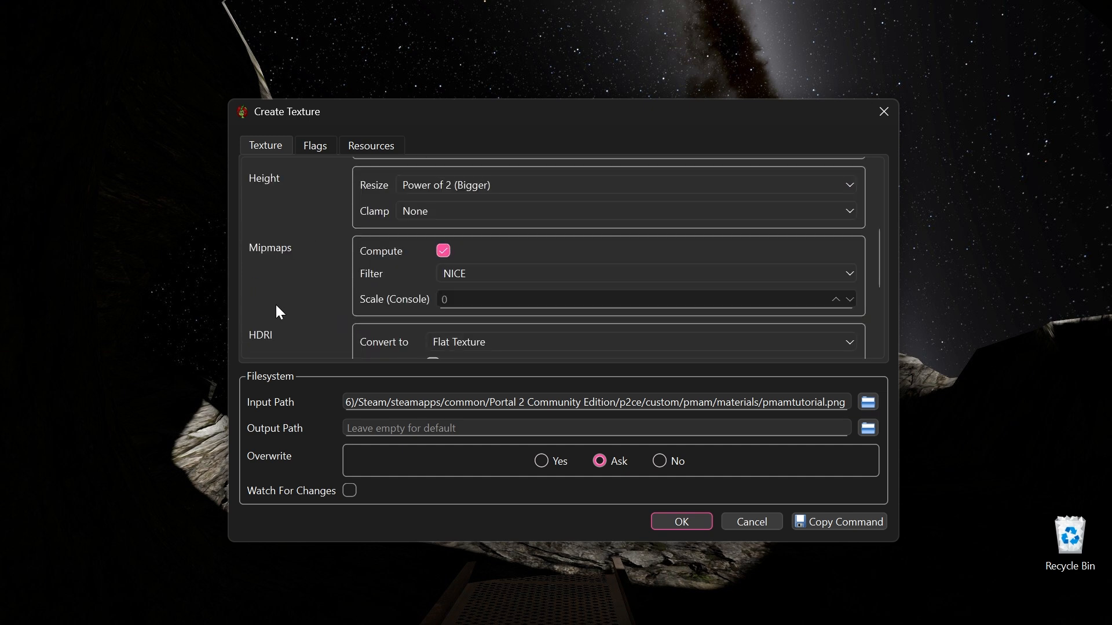
{"action": "scroll", "coordinate": [277, 306], "scroll_direction": "down", "scroll_amount": 4}
{"action": "scroll", "coordinate": [275, 310], "scroll_direction": "up", "scroll_amount": 7}
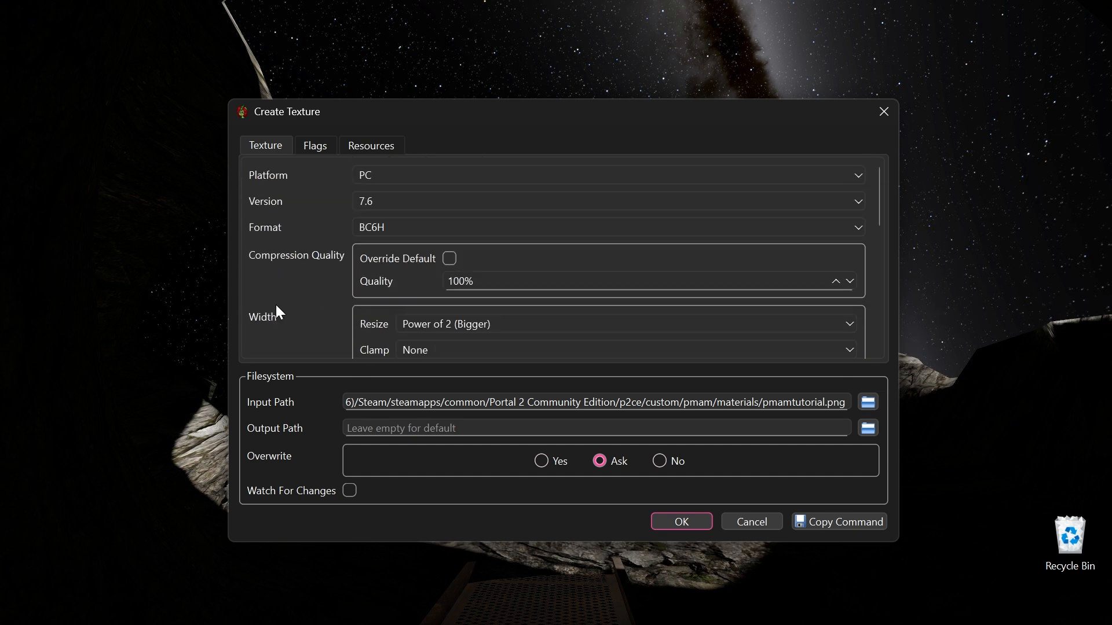
- Look over the resize, clamp, mipmap and HDRI settings for the BC6H texture
{"action": "scroll", "coordinate": [355, 325], "scroll_direction": "down", "scroll_amount": 3}
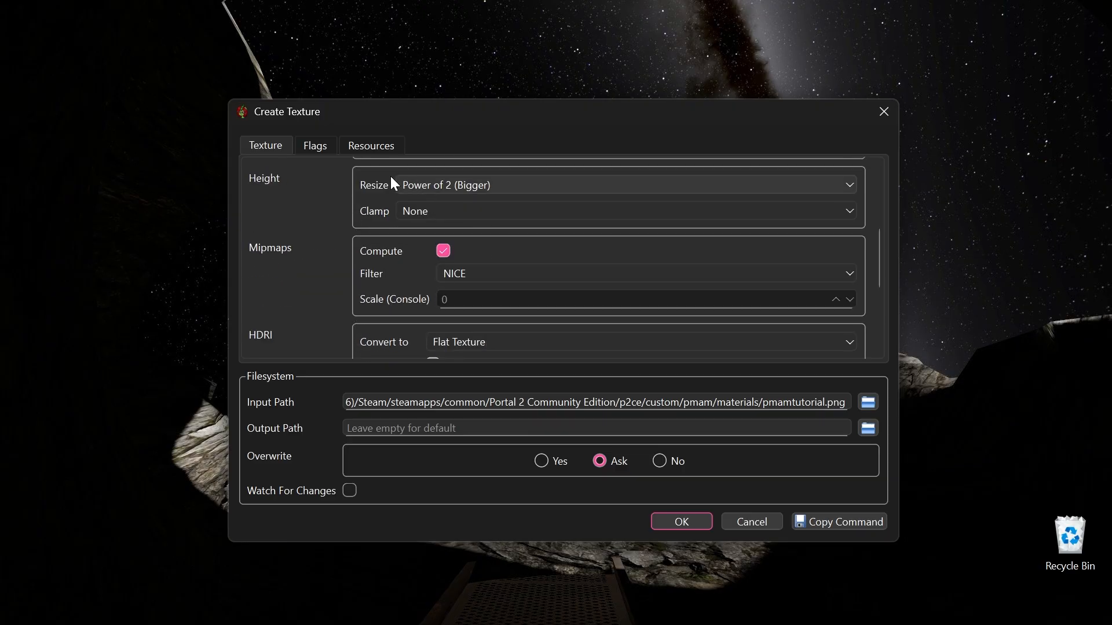
{"action": "scroll", "coordinate": [352, 325], "scroll_direction": "down", "scroll_amount": 2}
{"action": "scroll", "coordinate": [355, 327], "scroll_direction": "up", "scroll_amount": 5}
{"action": "scroll", "coordinate": [359, 323], "scroll_direction": "down", "scroll_amount": 3}
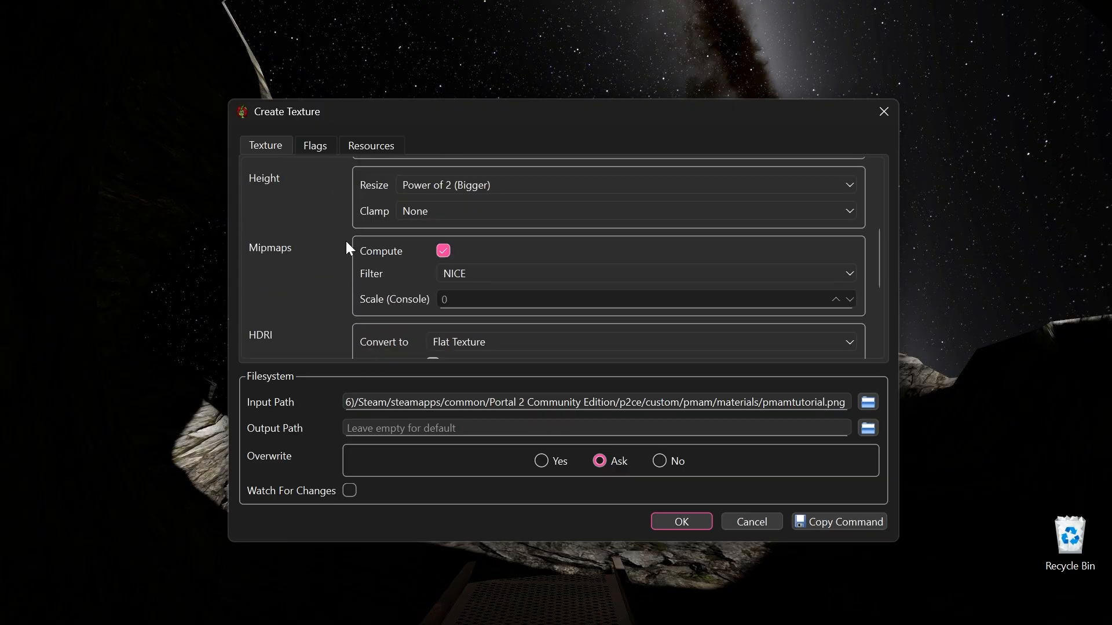
{"action": "scroll", "coordinate": [346, 240], "scroll_direction": "down", "scroll_amount": 1}
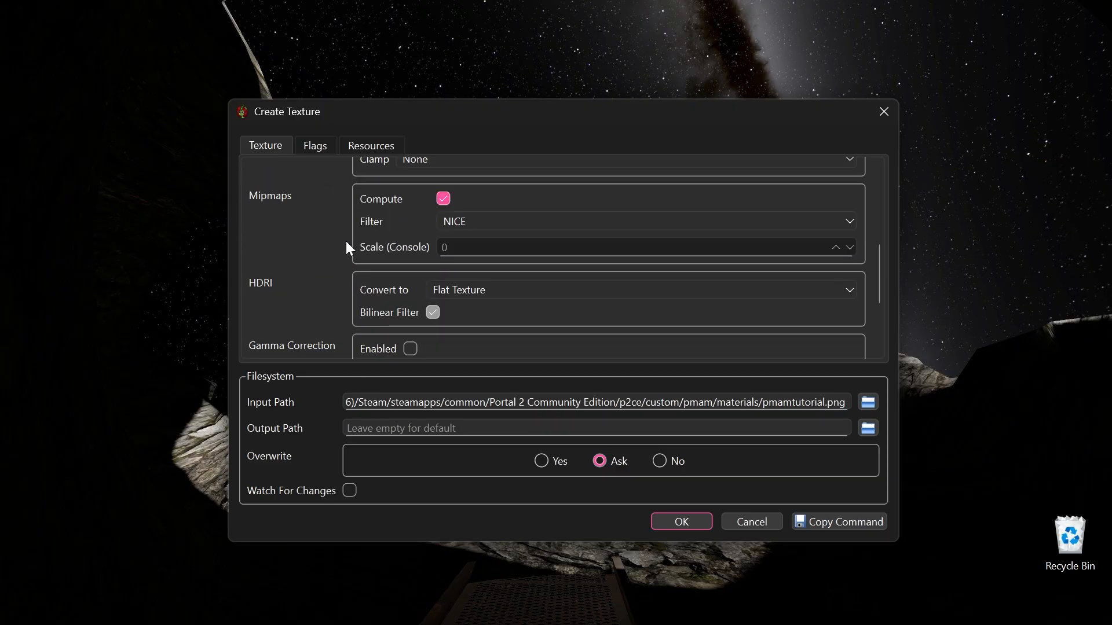
{"action": "scroll", "coordinate": [346, 241], "scroll_direction": "up", "scroll_amount": 5}
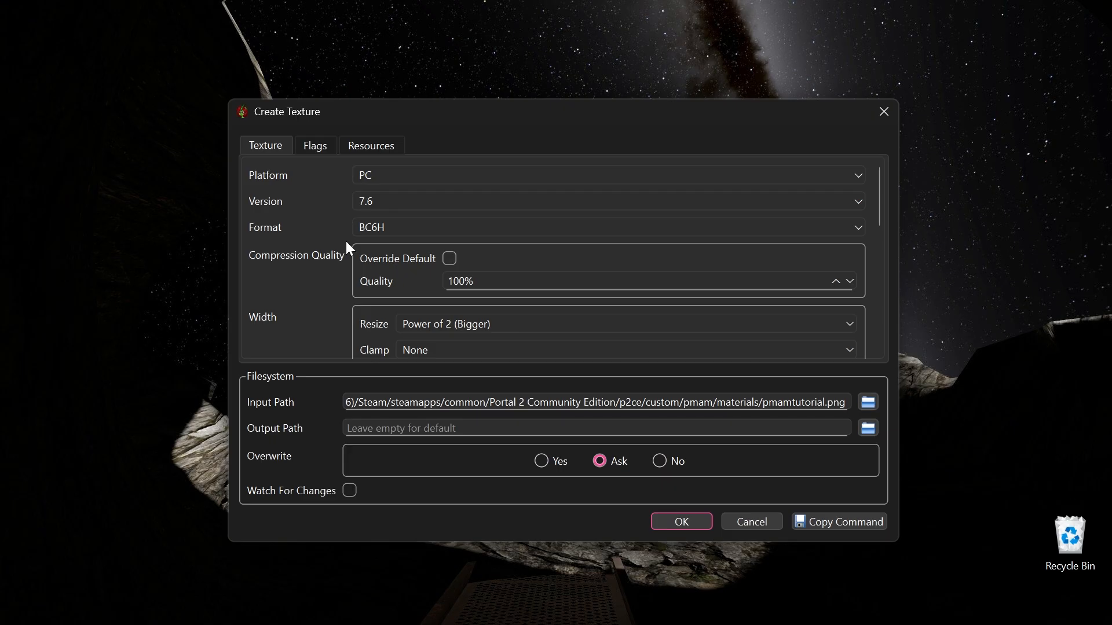
- Try the ATI1N and R16F image formats for the texture and return to ATI1N
{"action": "left_click", "coordinate": [395, 227]}
{"action": "scroll", "coordinate": [394, 272], "scroll_direction": "up", "scroll_amount": 5}
{"action": "left_click", "coordinate": [390, 294]}
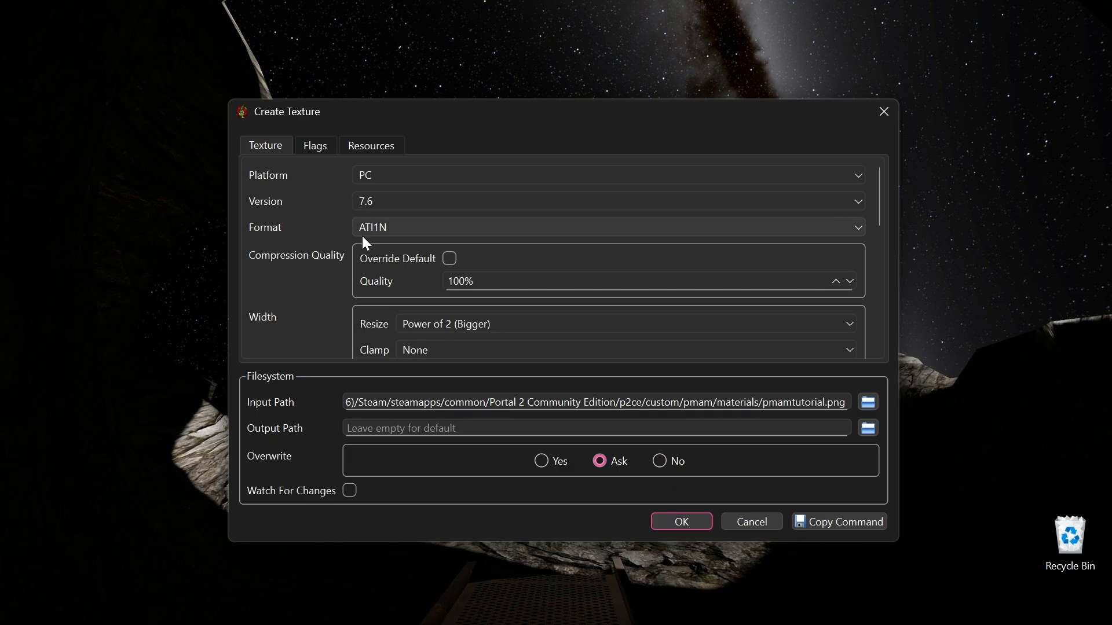
{"action": "scroll", "coordinate": [363, 235], "scroll_direction": "down", "scroll_amount": 3}
{"action": "scroll", "coordinate": [363, 235], "scroll_direction": "up", "scroll_amount": 3}
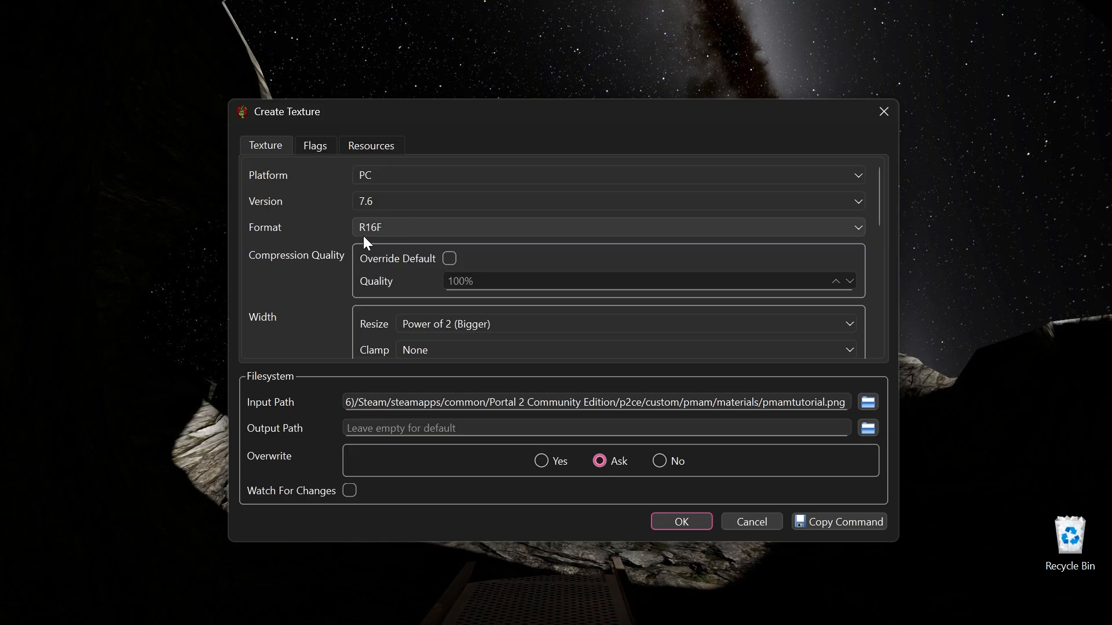
{"action": "scroll", "coordinate": [342, 246], "scroll_direction": "down", "scroll_amount": 3}
{"action": "scroll", "coordinate": [342, 246], "scroll_direction": "up", "scroll_amount": 3}
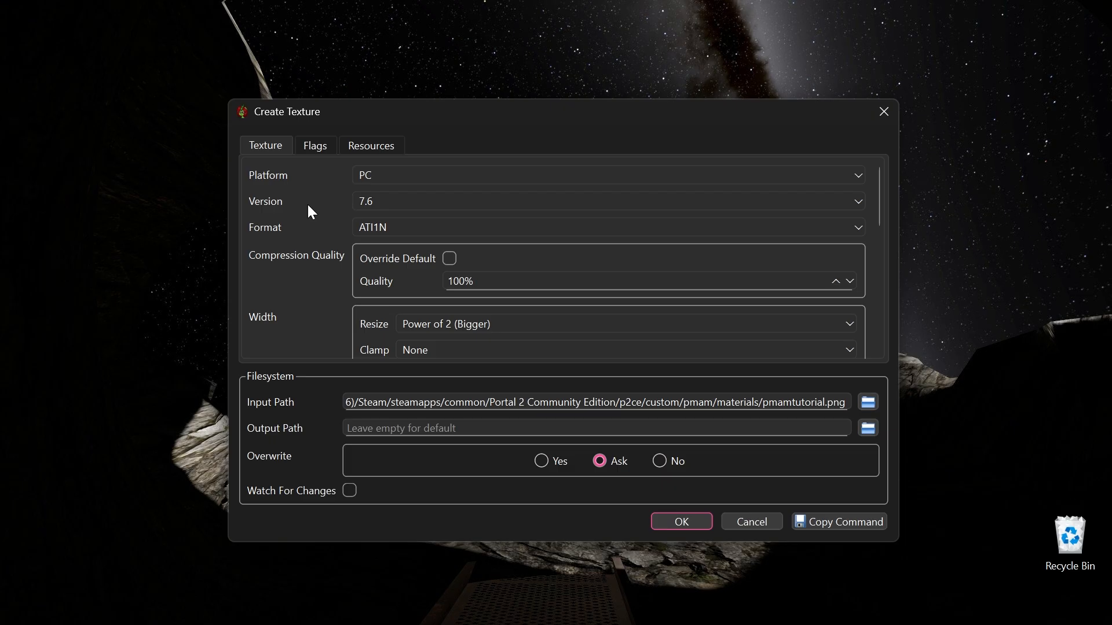
- Browse the available image formats and set the texture format to DXT1
{"action": "left_click", "coordinate": [378, 225]}
{"action": "scroll", "coordinate": [390, 298], "scroll_direction": "up", "scroll_amount": 5}
{"action": "scroll", "coordinate": [390, 296], "scroll_direction": "up", "scroll_amount": 6}
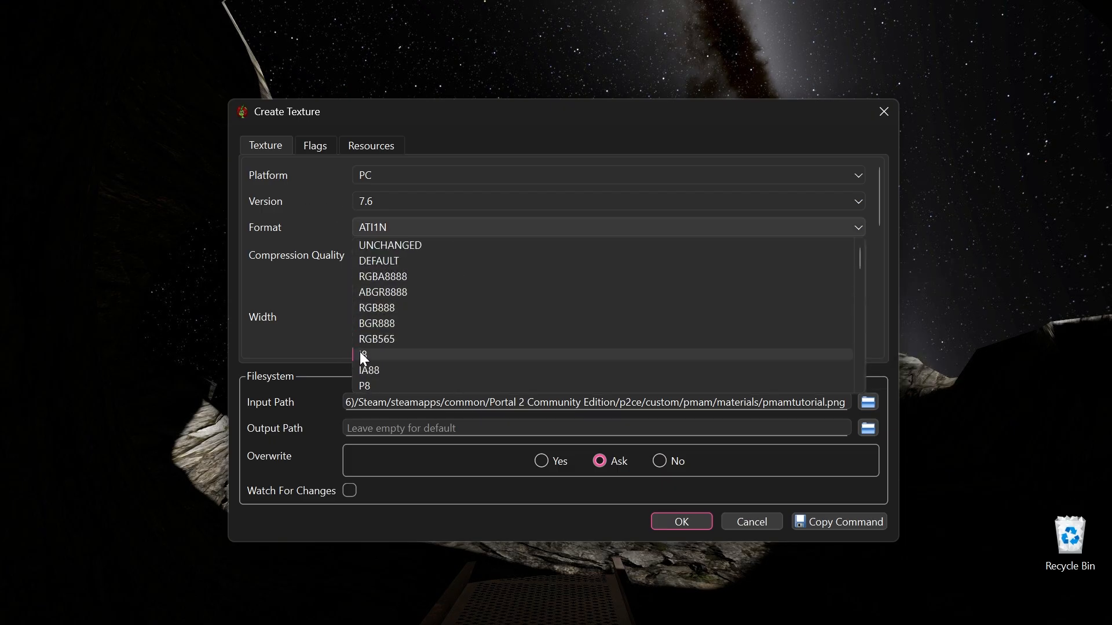
{"action": "left_click", "coordinate": [370, 228]}
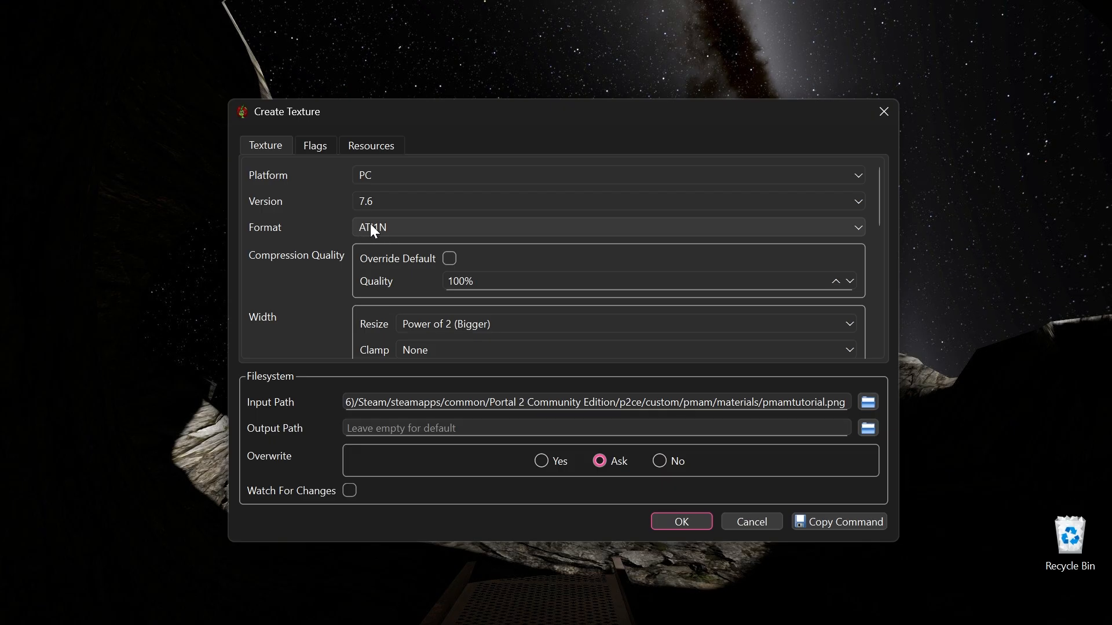
{"action": "left_click", "coordinate": [371, 230]}
{"action": "scroll", "coordinate": [399, 316], "scroll_direction": "down", "scroll_amount": 4}
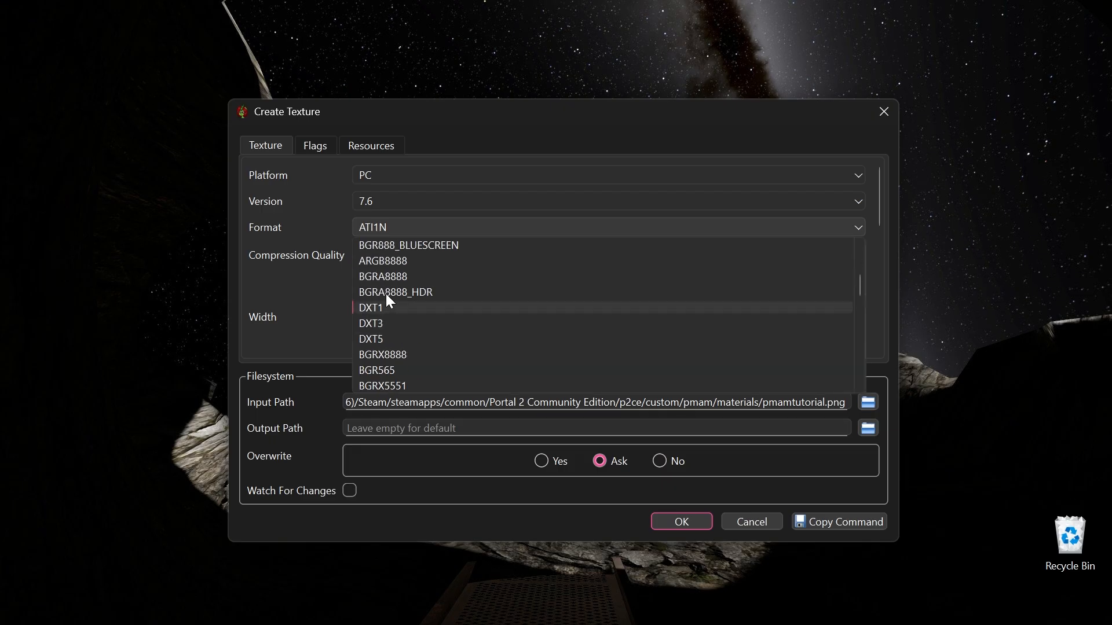
{"action": "left_click", "coordinate": [383, 299]}
- Try higher and lower Zstd compression levels for the texture and return the level to 18
{"action": "scroll", "coordinate": [390, 245], "scroll_direction": "down", "scroll_amount": 8}
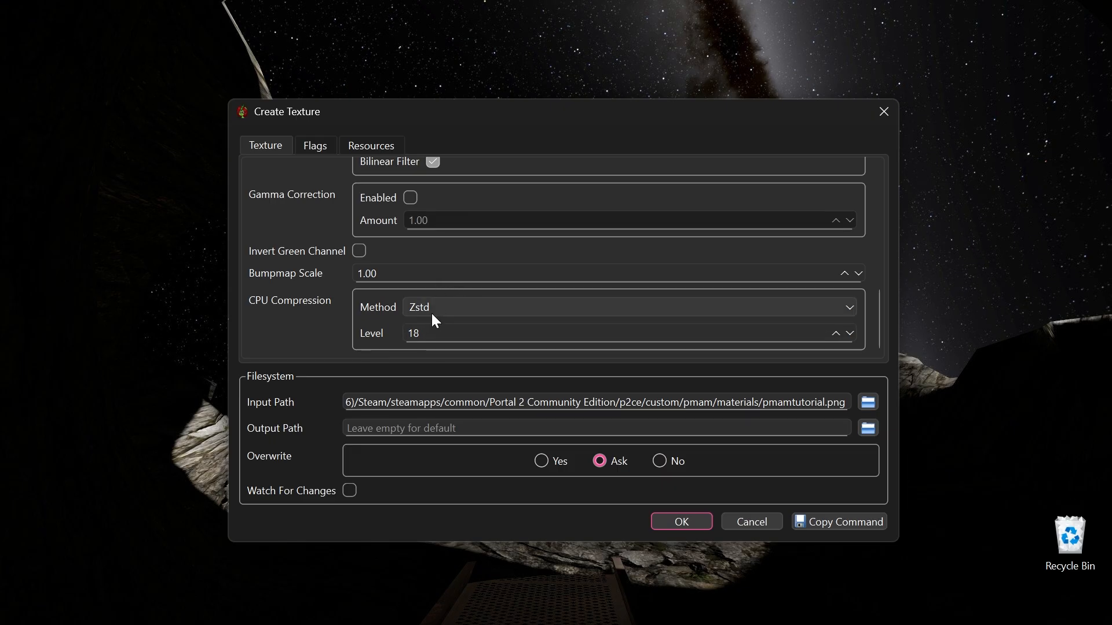
{"action": "left_click", "coordinate": [835, 334]}
{"action": "left_click", "coordinate": [835, 334]}
{"action": "left_click", "coordinate": [835, 333]}
{"action": "left_click", "coordinate": [835, 334]}
{"action": "left_click", "coordinate": [852, 336]}
{"action": "left_click", "coordinate": [852, 336]}
{"action": "left_click", "coordinate": [851, 336]}
{"action": "left_click", "coordinate": [851, 335]}
{"action": "left_click", "coordinate": [852, 335]}
{"action": "left_click", "coordinate": [851, 336]}
{"action": "left_click", "coordinate": [852, 336]}
{"action": "left_click", "coordinate": [851, 336]}
{"action": "left_click", "coordinate": [835, 334]}
{"action": "left_click", "coordinate": [835, 333]}
{"action": "left_click", "coordinate": [835, 333]}
{"action": "left_click", "coordinate": [834, 333]}
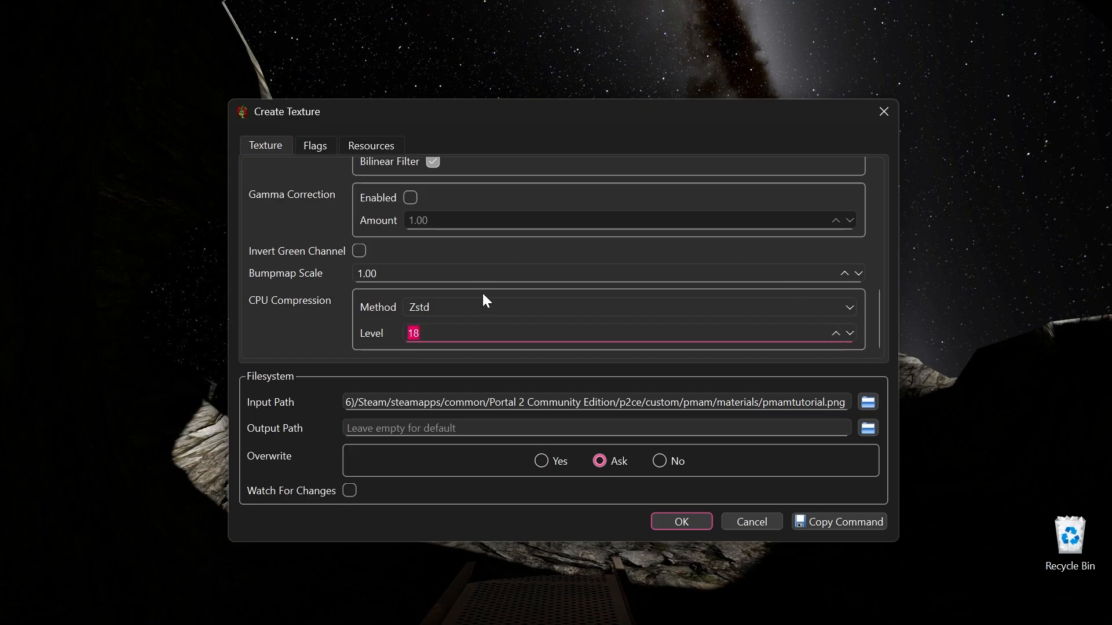
{"action": "left_click", "coordinate": [366, 316]}
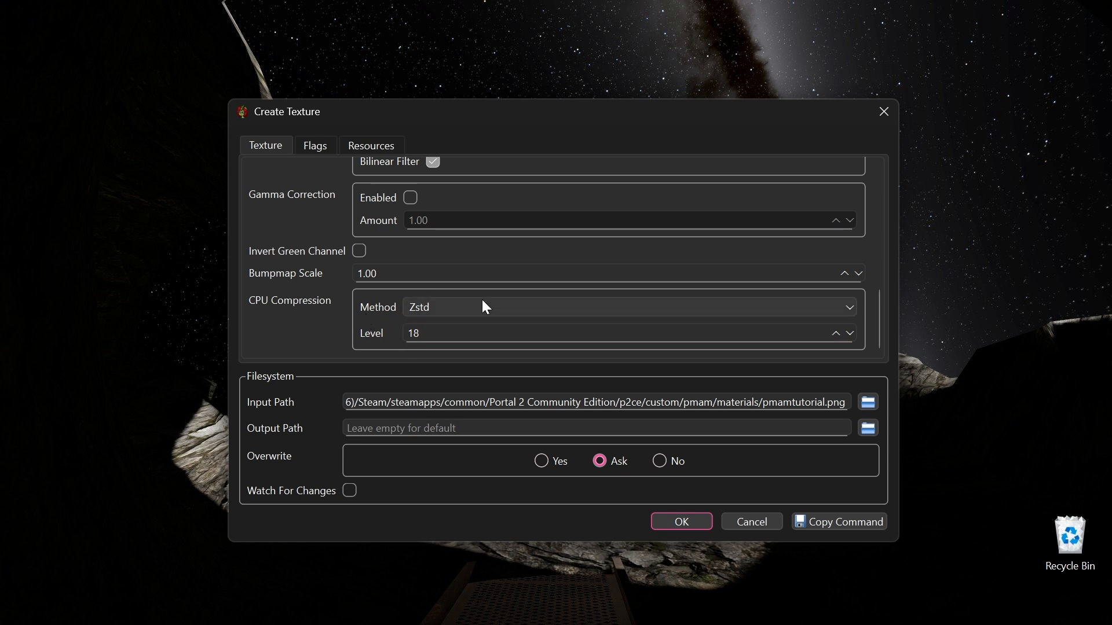
- Set the CPU compression method to Deflate and try different levels, ending at 22
{"action": "left_click", "coordinate": [412, 307]}
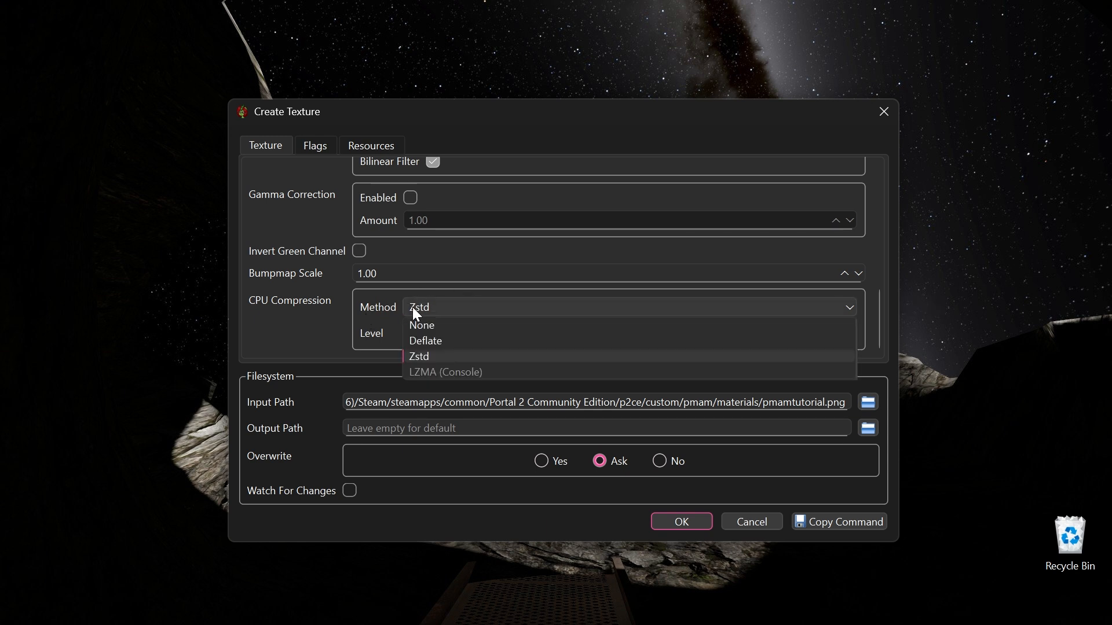
{"action": "left_click", "coordinate": [442, 340]}
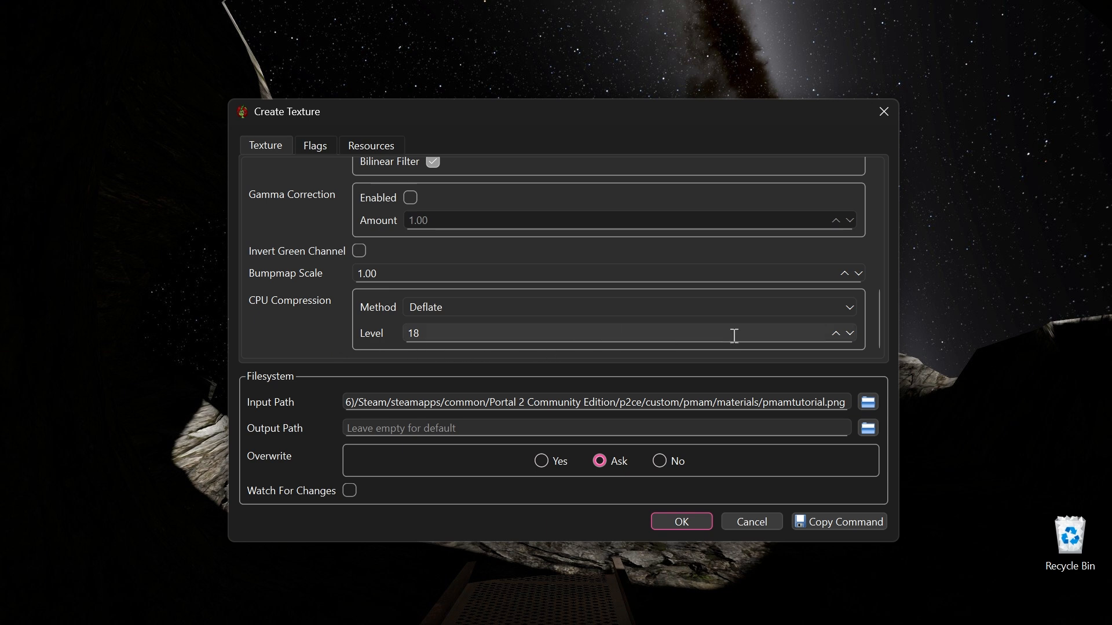
{"action": "left_click", "coordinate": [834, 333]}
{"action": "left_click", "coordinate": [835, 333]}
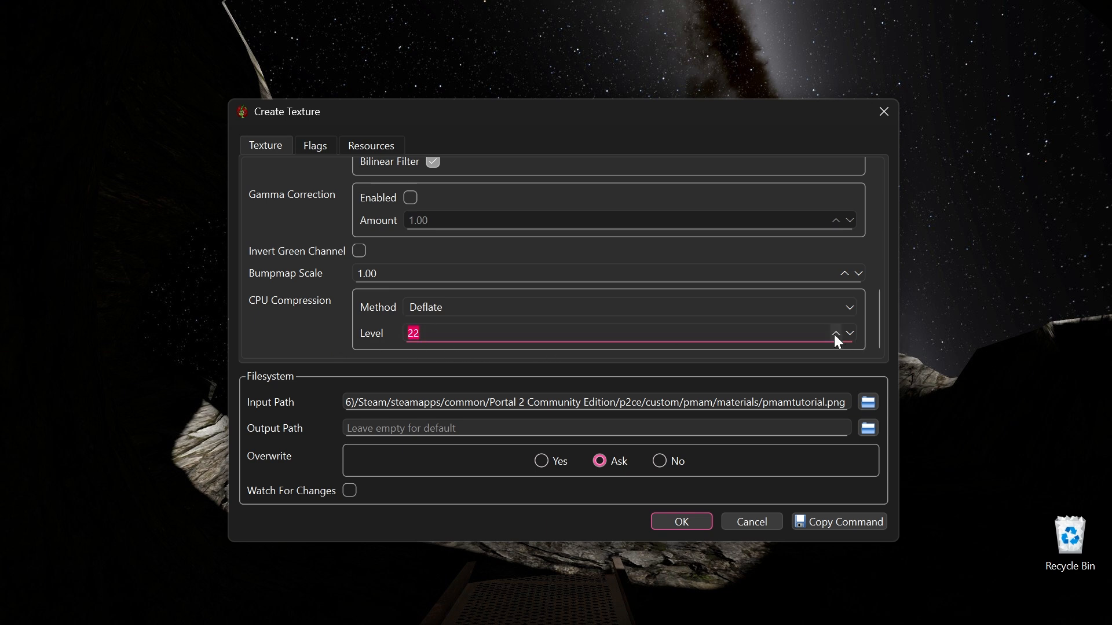
{"action": "left_click", "coordinate": [850, 335]}
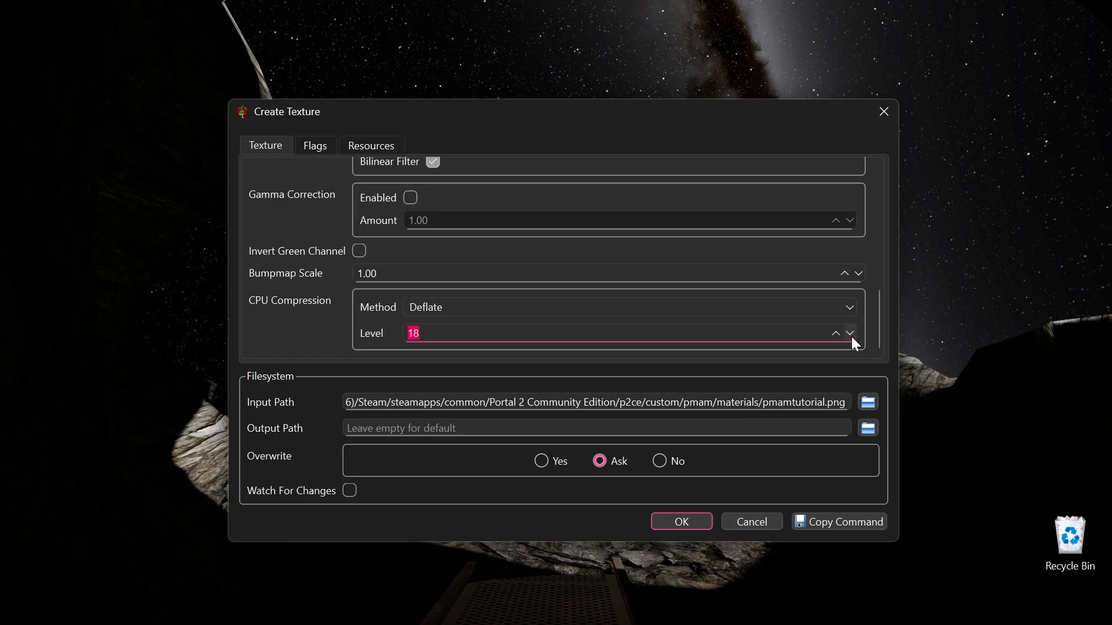
{"action": "left_click", "coordinate": [834, 334]}
{"action": "left_click", "coordinate": [835, 334]}
{"action": "left_click", "coordinate": [834, 334]}
{"action": "left_click", "coordinate": [265, 298]}
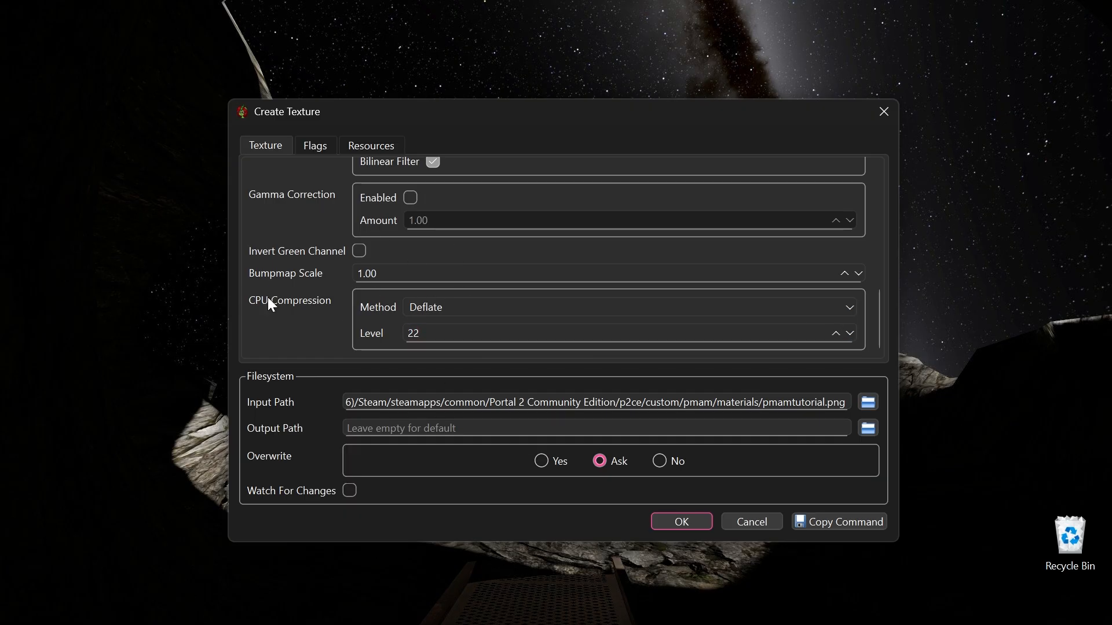
- Check the chosen texture format and set the CPU compression method to Zstd
{"action": "scroll", "coordinate": [267, 295], "scroll_direction": "up", "scroll_amount": 5}
{"action": "scroll", "coordinate": [269, 305], "scroll_direction": "up", "scroll_amount": 3}
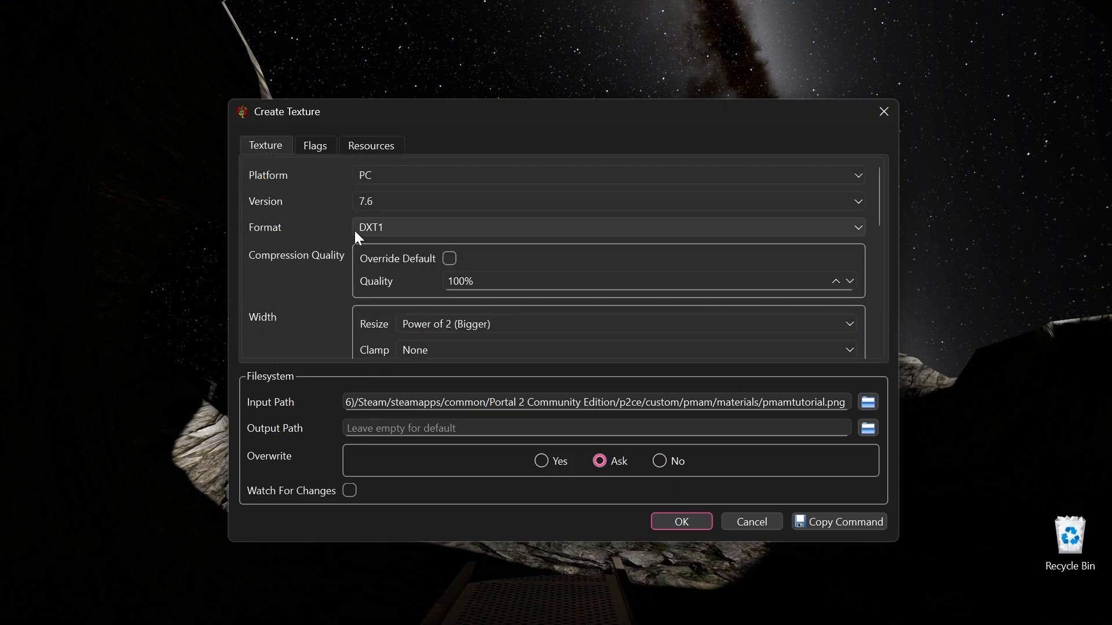
{"action": "scroll", "coordinate": [273, 261], "scroll_direction": "down", "scroll_amount": 8}
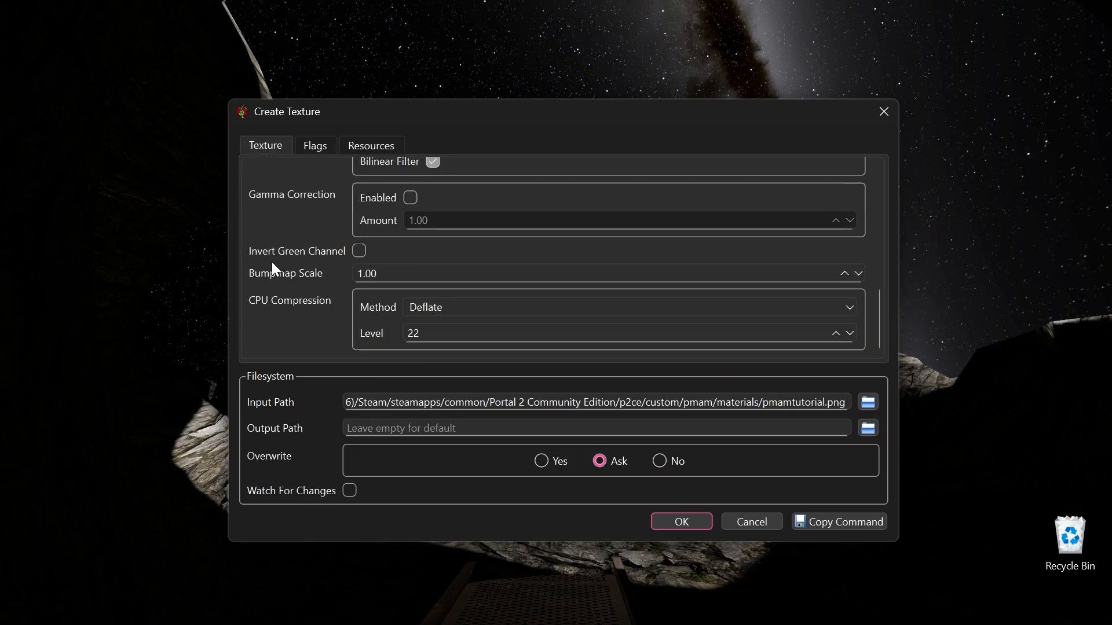
{"action": "left_click", "coordinate": [492, 312]}
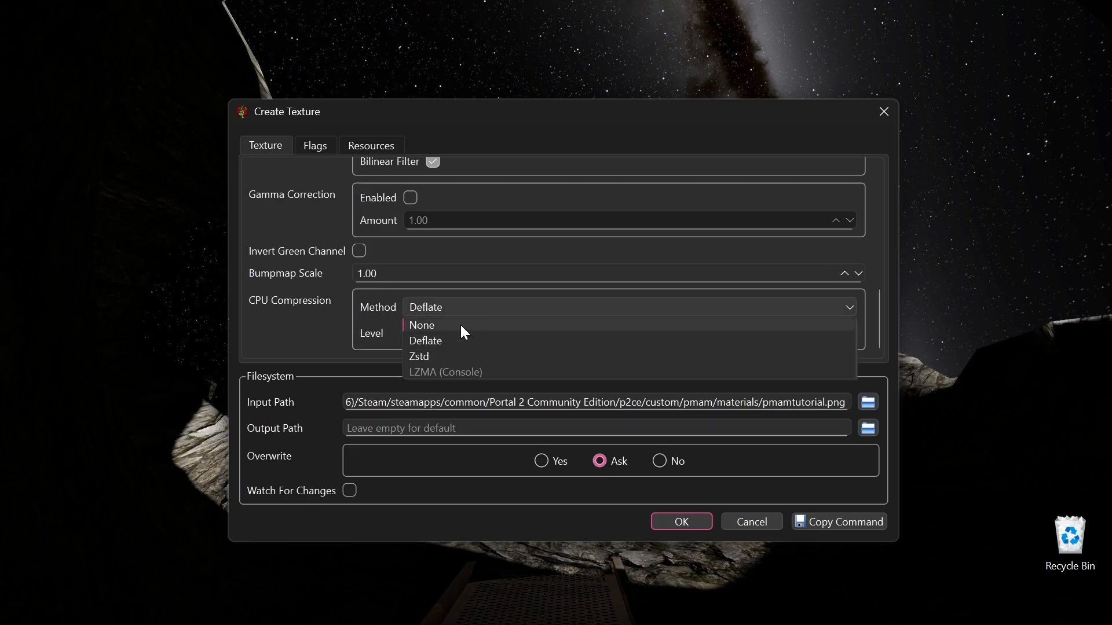
{"action": "left_click", "coordinate": [432, 354]}
- Look through the texture flags and create the VTF texture from pmamtutorial.png
{"action": "left_click", "coordinate": [343, 144]}
{"action": "left_click", "coordinate": [325, 144]}
{"action": "scroll", "coordinate": [362, 258], "scroll_direction": "down", "scroll_amount": 3}
{"action": "scroll", "coordinate": [363, 265], "scroll_direction": "down", "scroll_amount": 3}
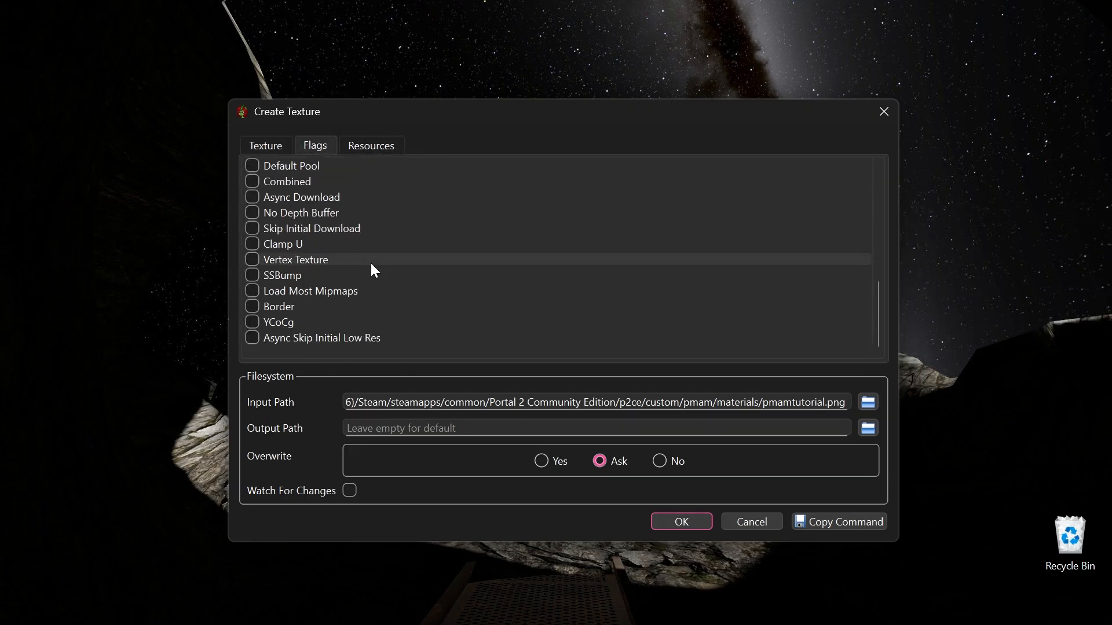
{"action": "left_click", "coordinate": [682, 517]}
{"action": "left_click", "coordinate": [644, 338]}
- Examine the preview of pmamtutorial.vtf up close around the circled kitten for image quality
{"action": "scroll", "coordinate": [565, 317], "scroll_direction": "up", "scroll_amount": 3}
{"action": "scroll", "coordinate": [566, 317], "scroll_direction": "down", "scroll_amount": 3}
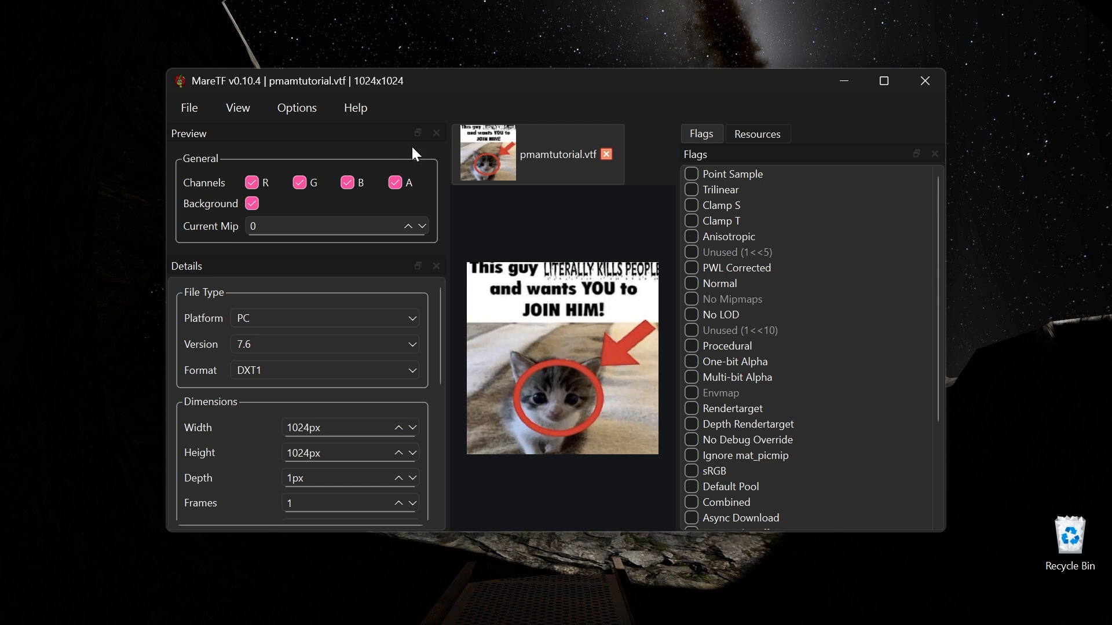
{"action": "scroll", "coordinate": [547, 397], "scroll_direction": "up", "scroll_amount": 3}
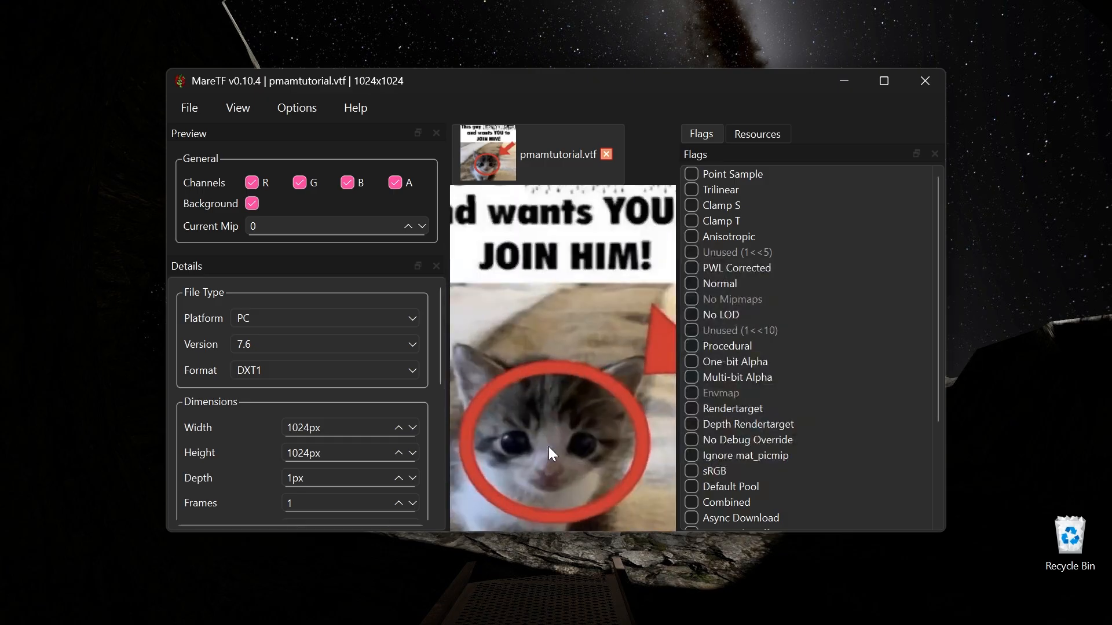
{"action": "left_click_drag", "start_coordinate": [556, 459], "coordinate": [553, 370]}
{"action": "scroll", "coordinate": [554, 368], "scroll_direction": "down", "scroll_amount": 5}
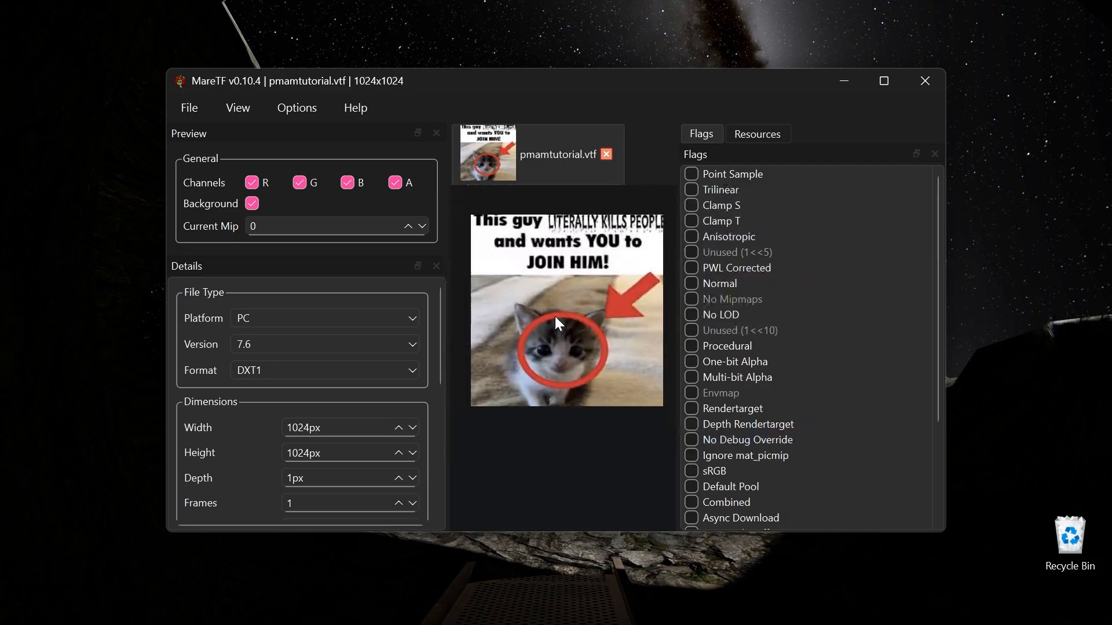
{"action": "scroll", "coordinate": [556, 405], "scroll_direction": "up", "scroll_amount": 3}
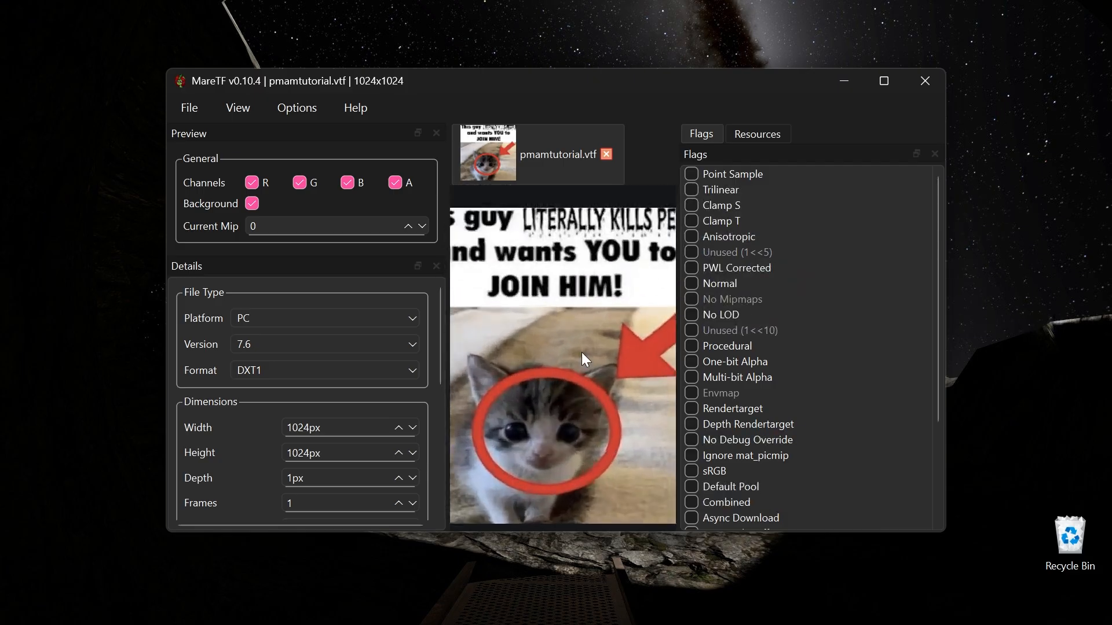
{"action": "left_click_drag", "start_coordinate": [581, 352], "coordinate": [622, 242]}
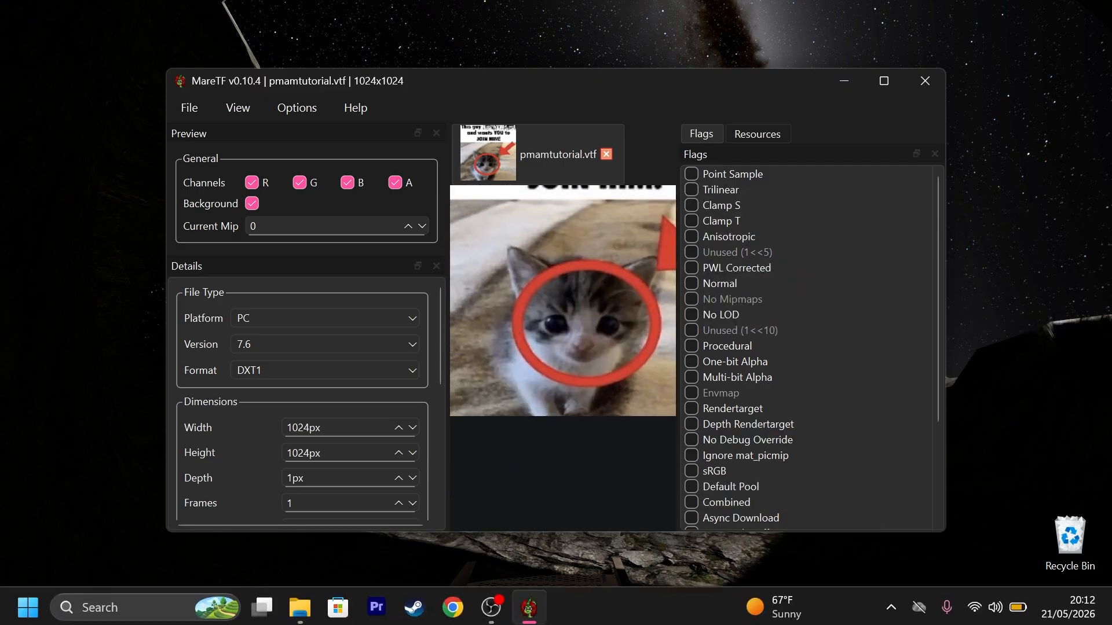